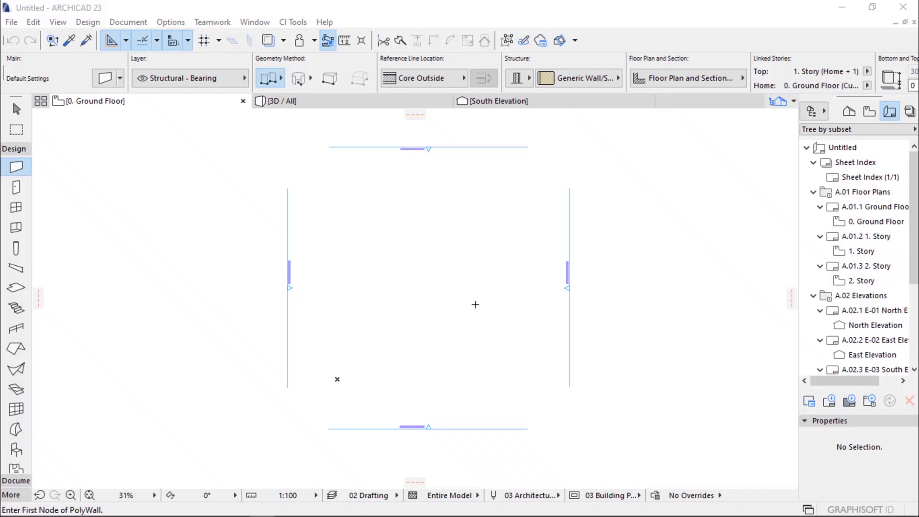
# Try the Column and Beam tools, then expand the Toolbox's Document section for 2D drafting
pyautogui.scroll(2, 425, 263)
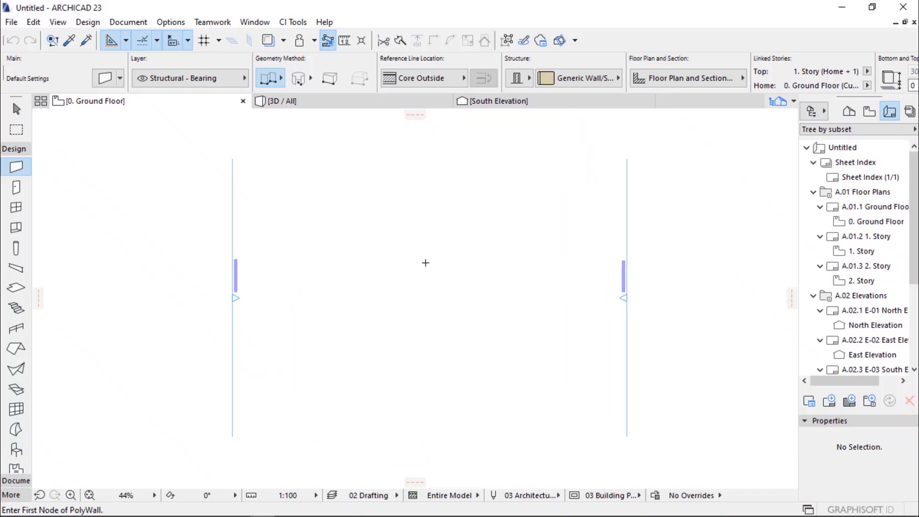
pyautogui.scroll(-2, 398, 265)
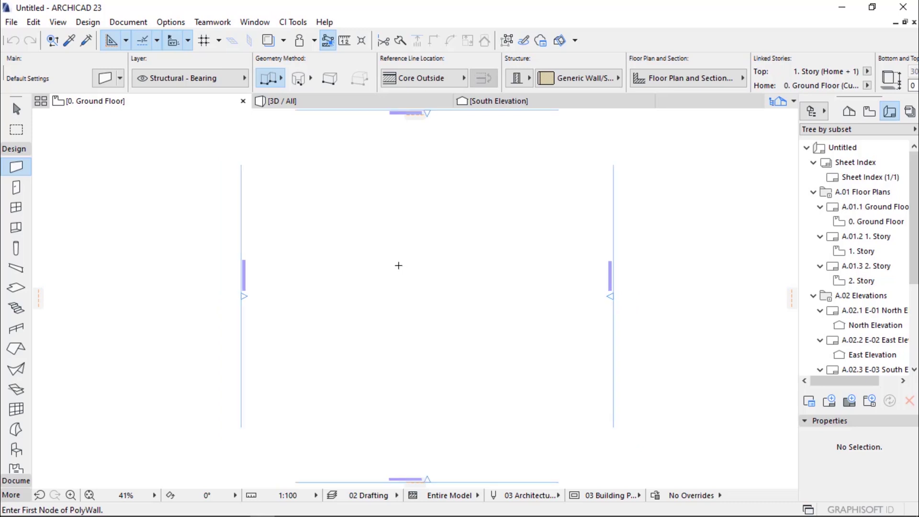
pyautogui.scroll(2, 397, 247)
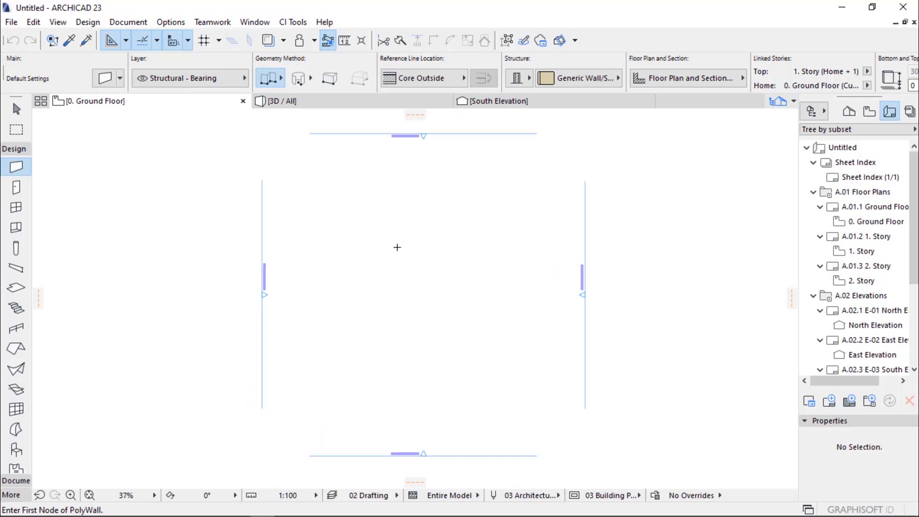
pyautogui.scroll(-2, 334, 262)
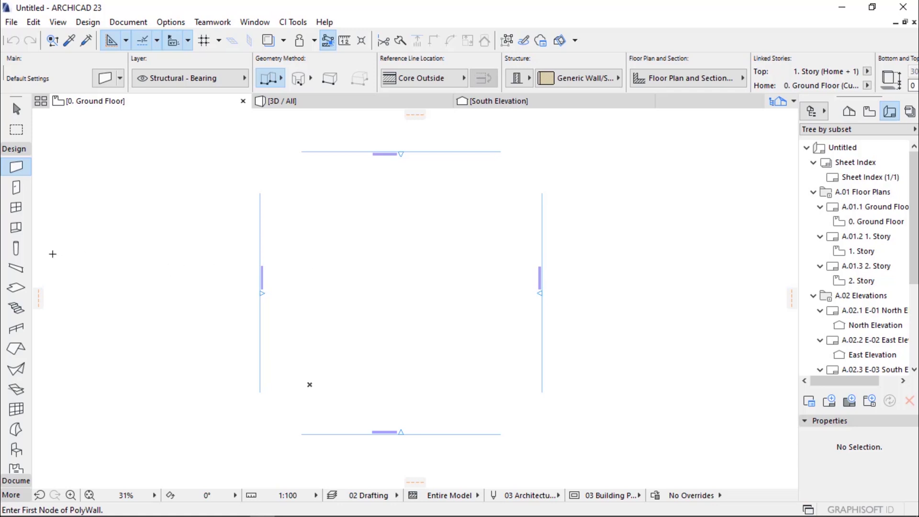
pyautogui.click(16, 248)
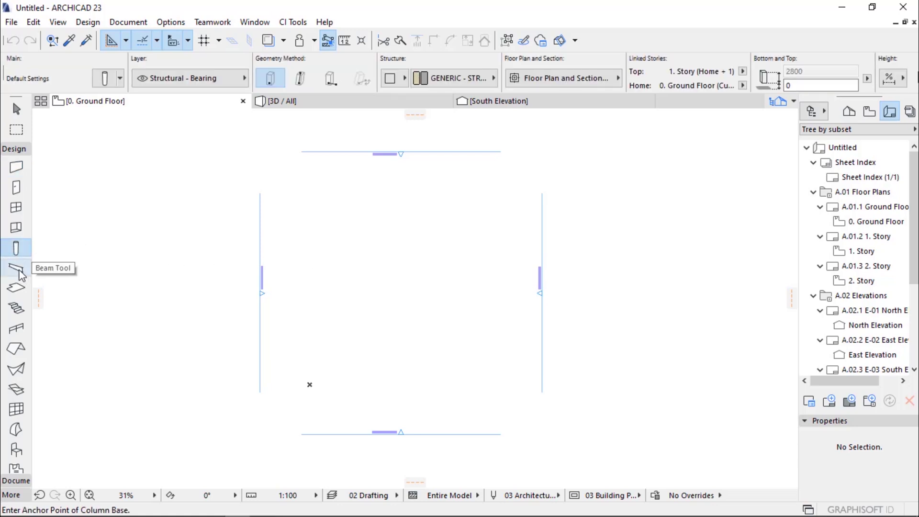
pyautogui.click(17, 271)
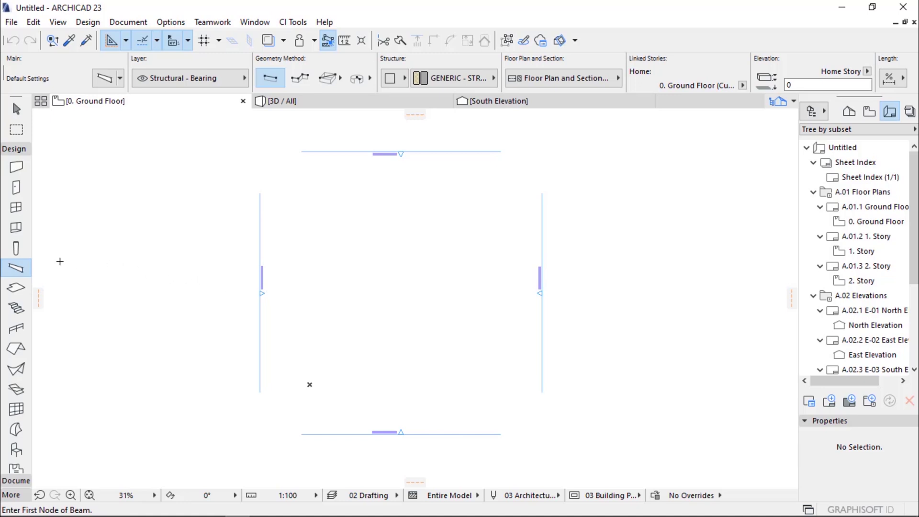
pyautogui.scroll(-1, 17, 412)
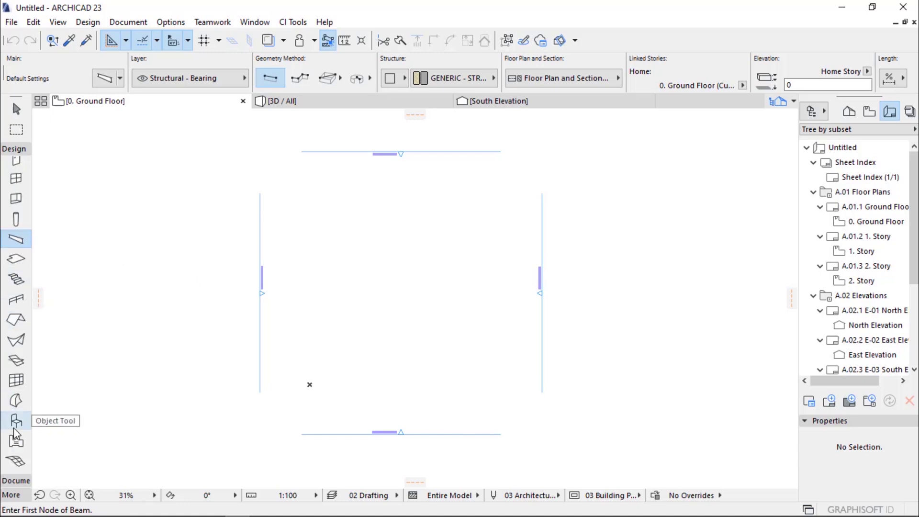
pyautogui.click(14, 480)
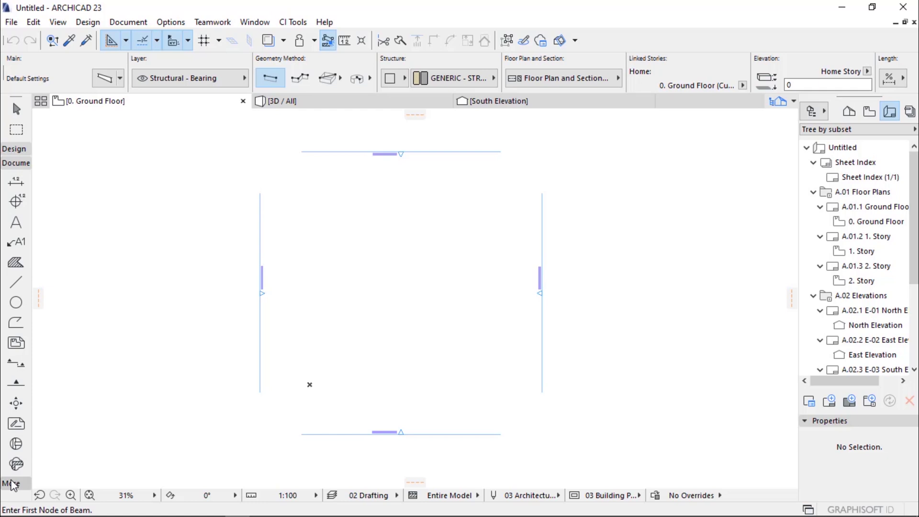
# With the Arc/Circle tool, draw a 15000-radius circle centred in the middle of the plan
pyautogui.click(16, 303)
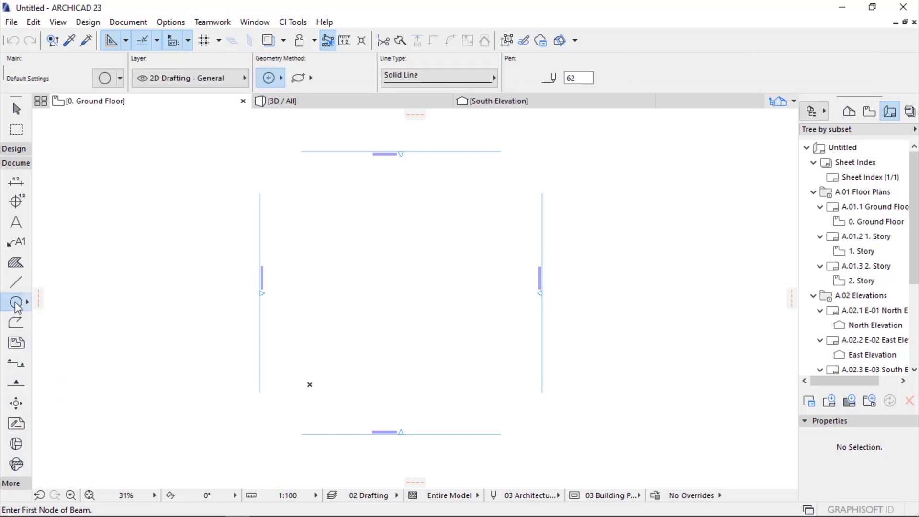
pyautogui.click(404, 292)
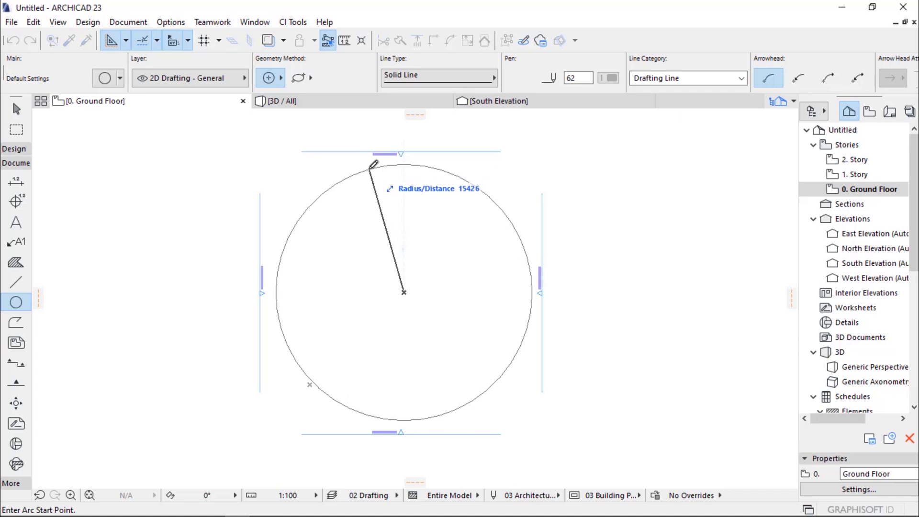
pyautogui.write('15000')
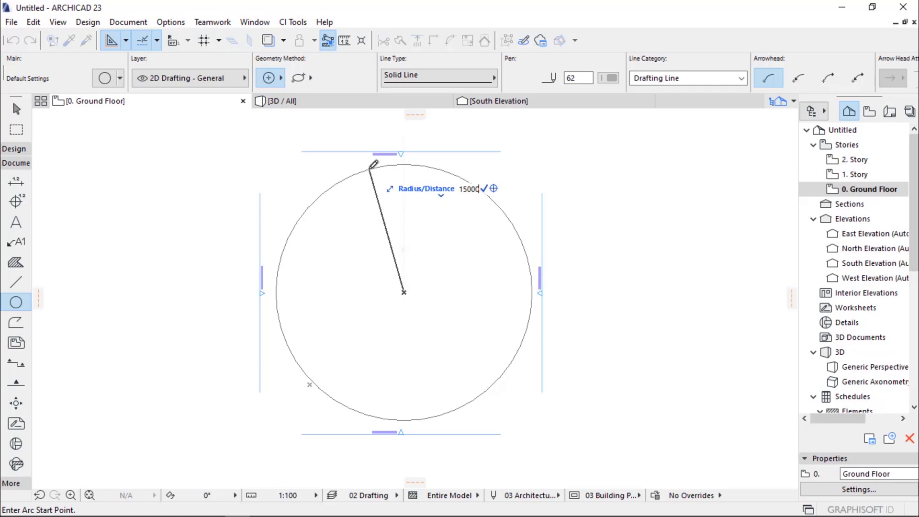
pyautogui.press('Return')
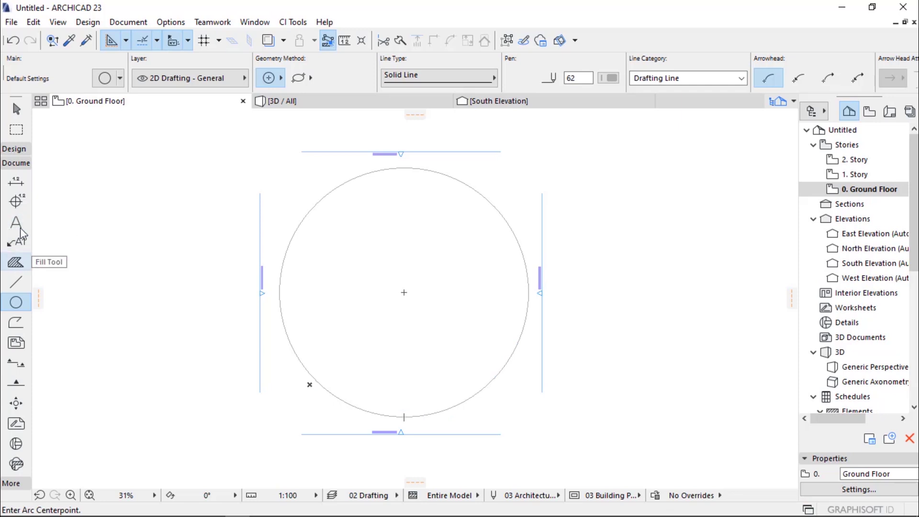
# Place a column on the circle's upper-left arc, select it and open Column Selection Settings
pyautogui.click(15, 153)
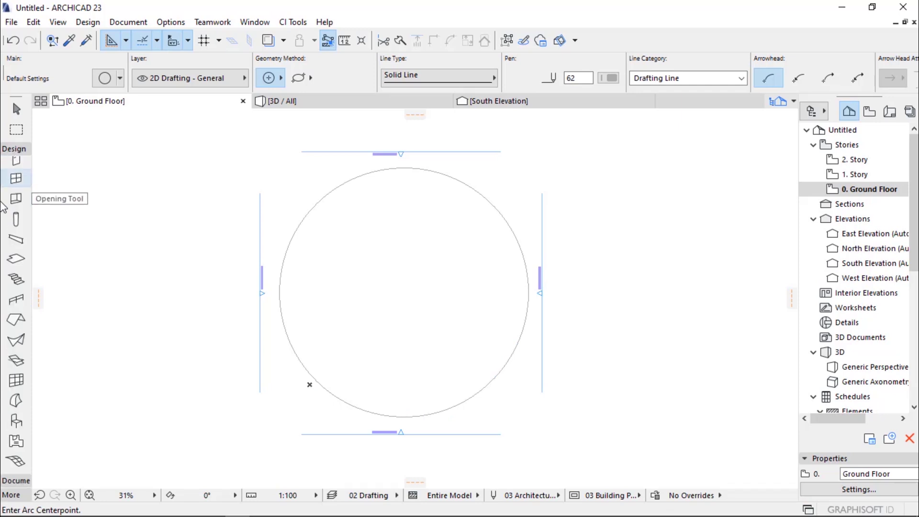
pyautogui.click(15, 219)
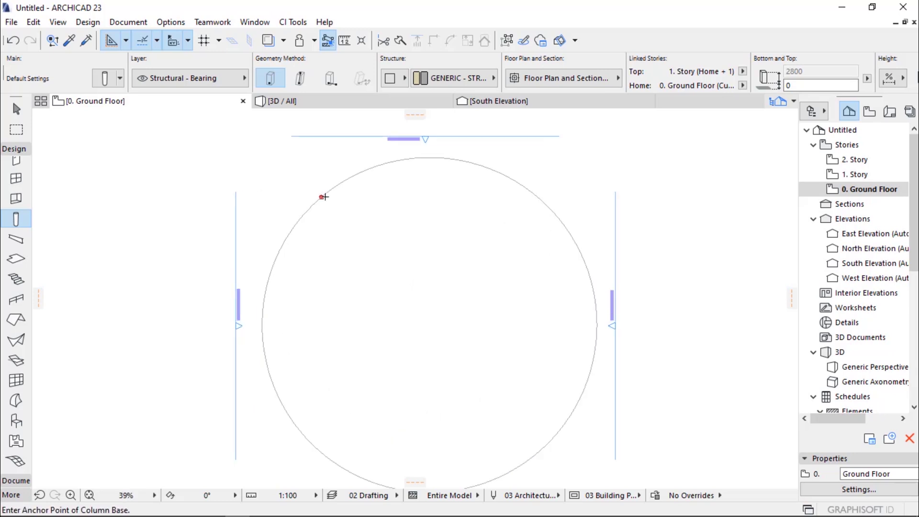
pyautogui.scroll(6, 321, 196)
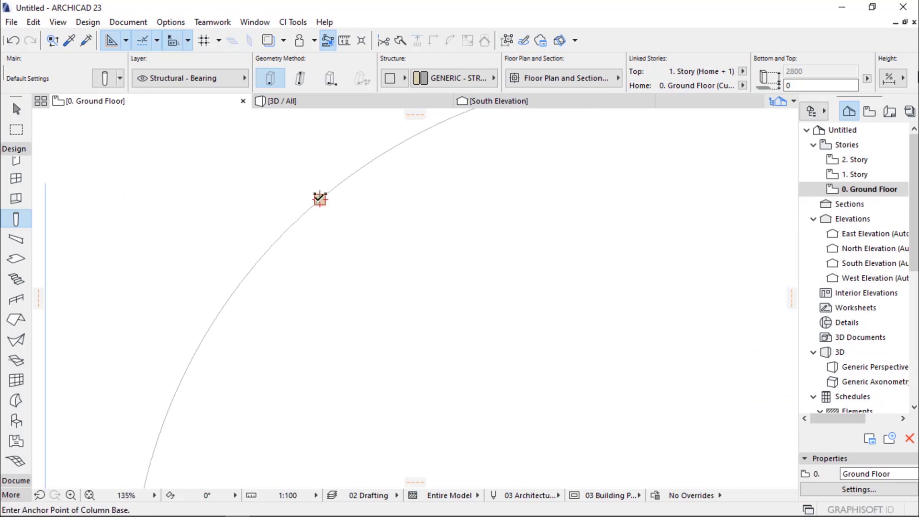
pyautogui.rightClick(320, 198)
pyautogui.click(285, 189)
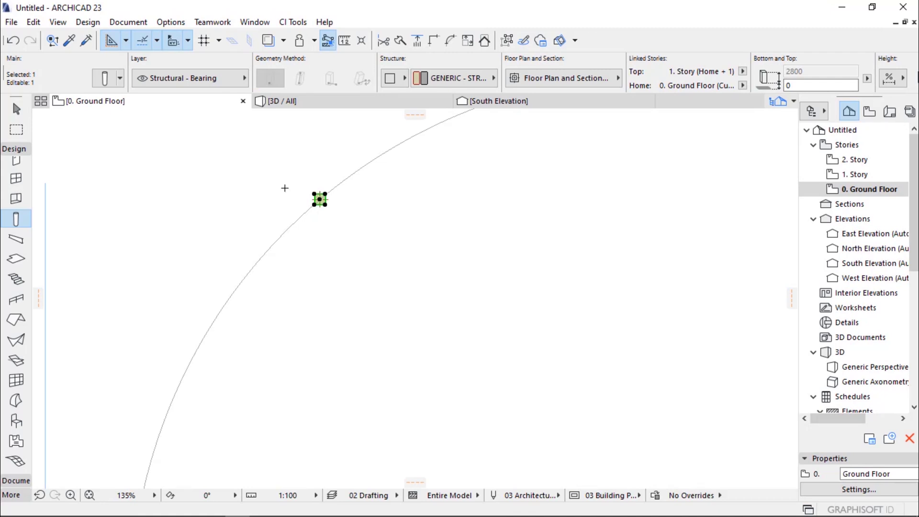
pyautogui.hotkey('ctrl', 't')
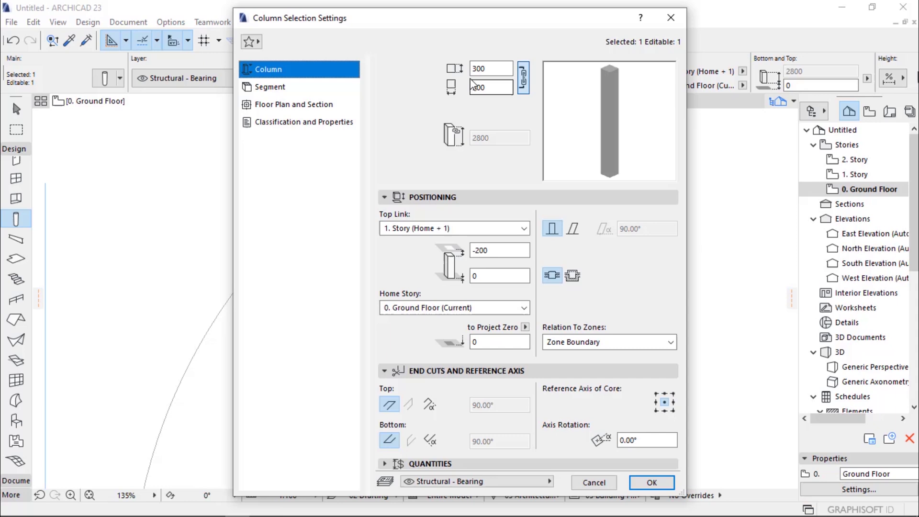
# Switch the column's Segment profile to circular with 300 diameter and confirm
pyautogui.click(268, 87)
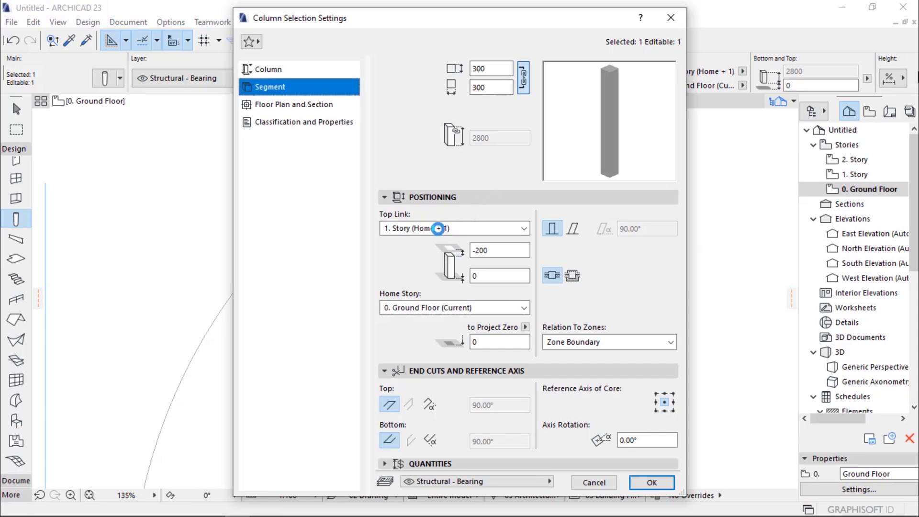
pyautogui.click(409, 263)
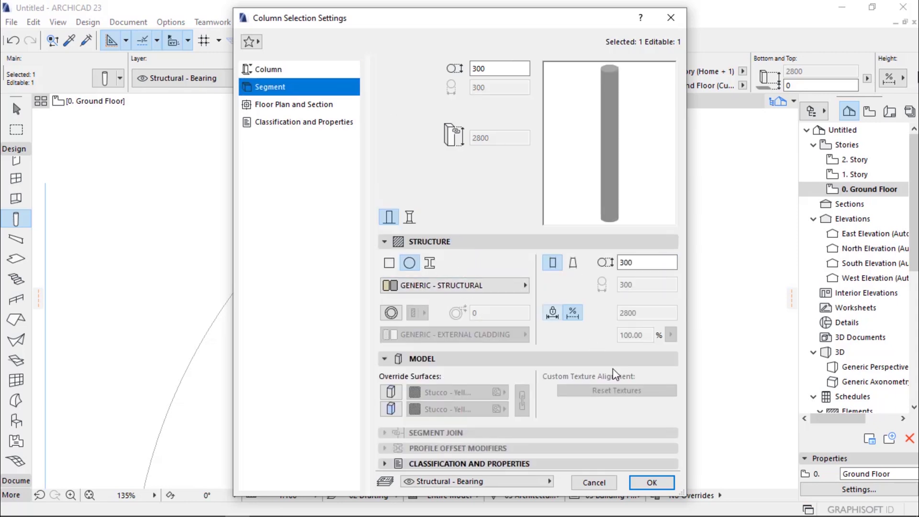
pyautogui.click(651, 483)
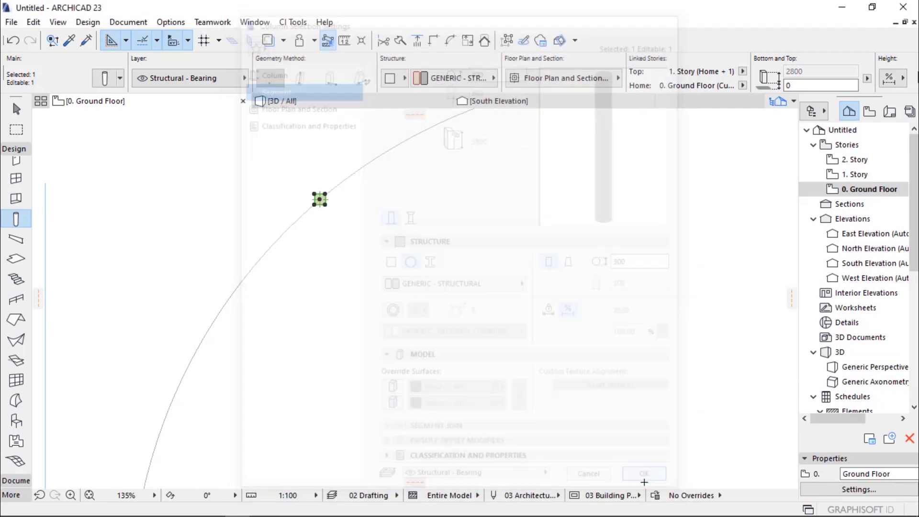
pyautogui.scroll(-5, 336, 183)
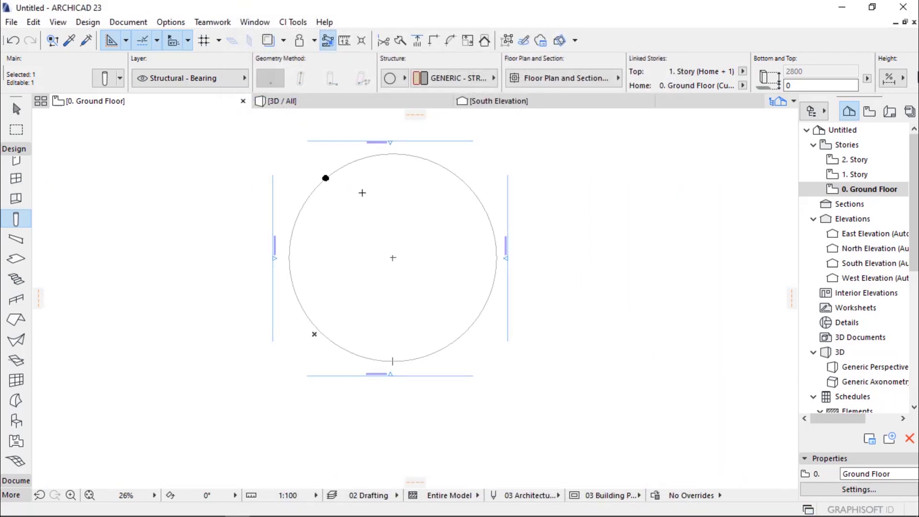
pyautogui.scroll(1, 368, 265)
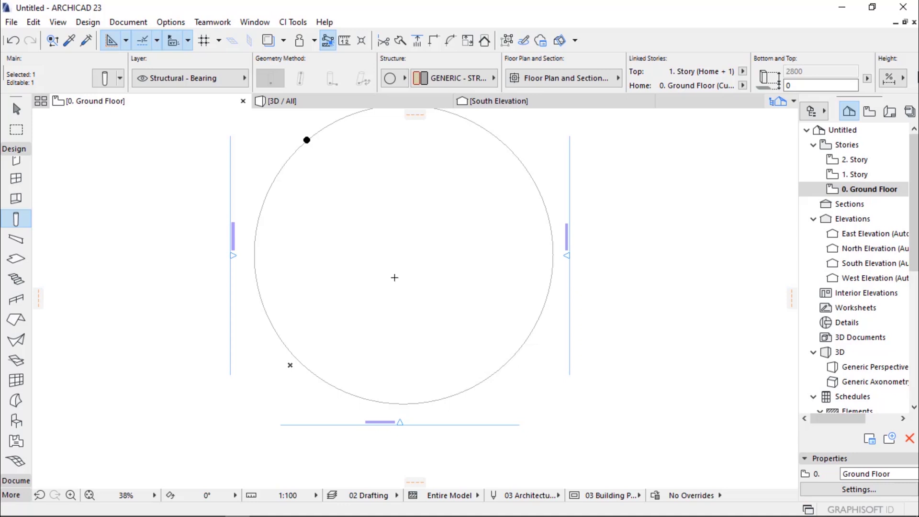
# Set the column's Multiply to Rotate, Spread with 15° spacing and Rotate to Path
pyautogui.hotkey('ctrl', 'u')
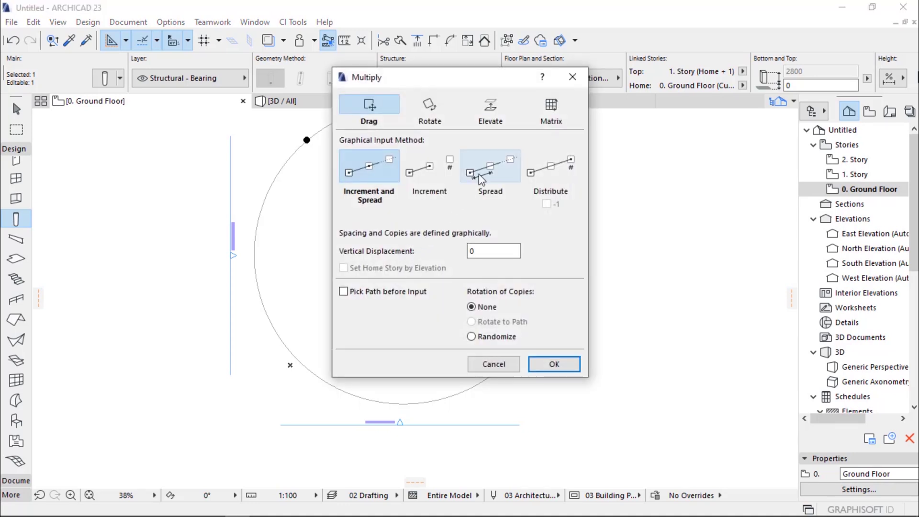
pyautogui.click(430, 107)
pyautogui.click(489, 166)
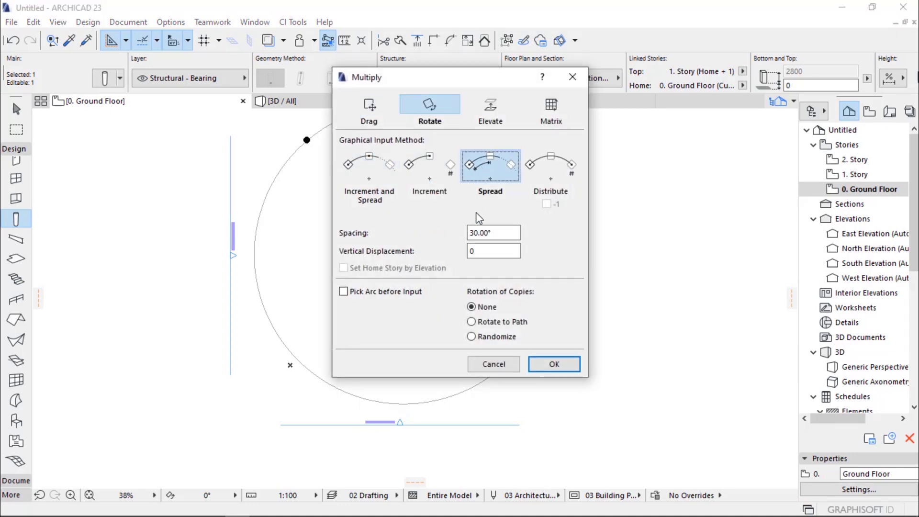
pyautogui.moveTo(514, 233); pyautogui.dragTo(433, 241)
pyautogui.write('1')
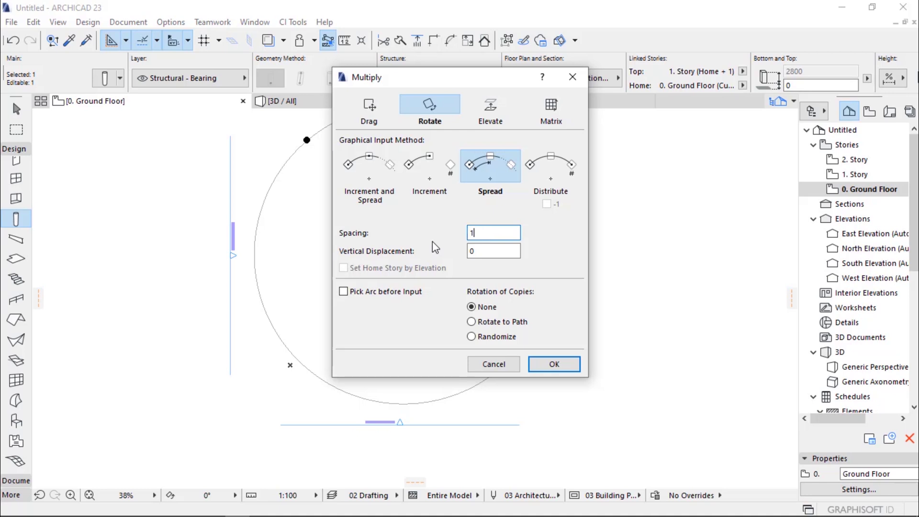
pyautogui.write('5')
pyautogui.click(470, 322)
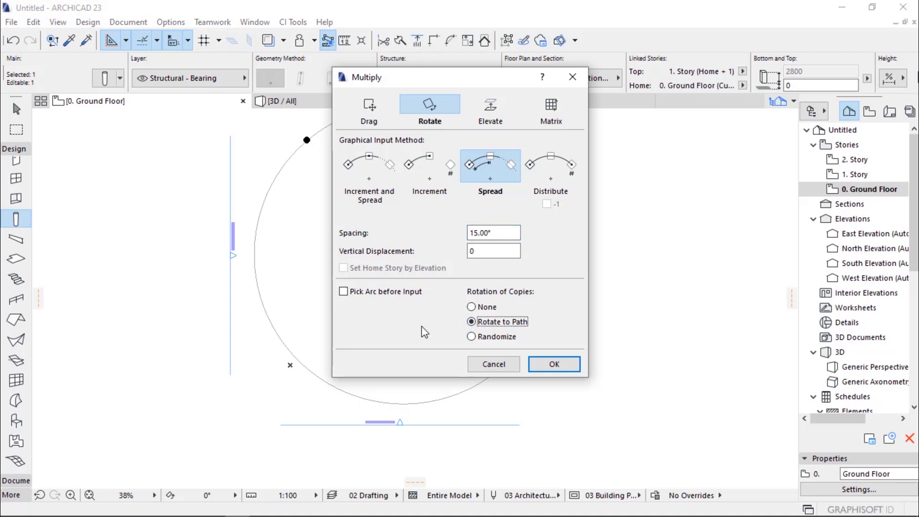
pyautogui.click(551, 365)
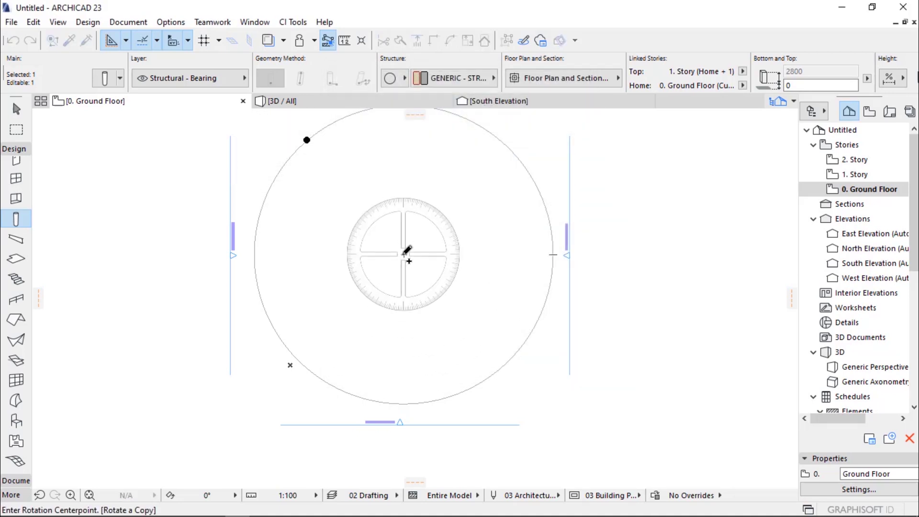
# Rotate-copy the column around the circle's centre into a full ring, then deselect the columns
pyautogui.click(405, 253)
pyautogui.scroll(5, 309, 139)
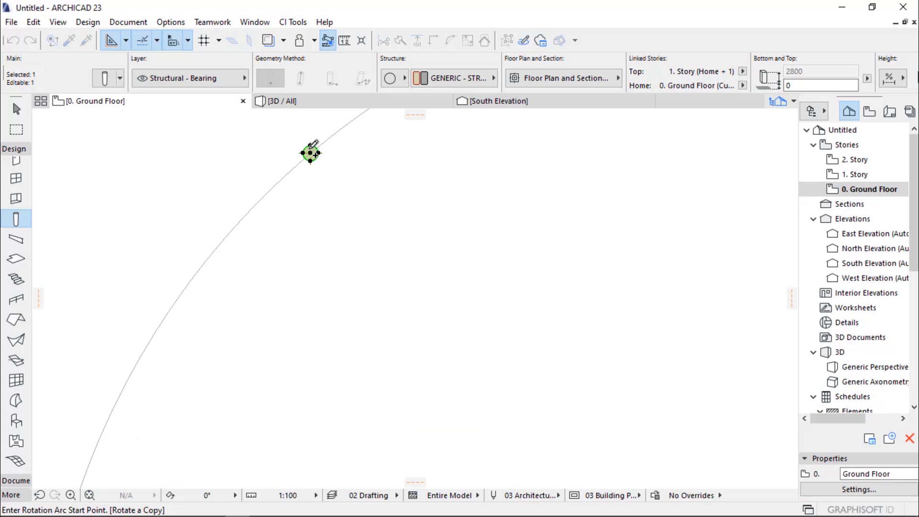
pyautogui.click(310, 153)
pyautogui.scroll(-5, 304, 139)
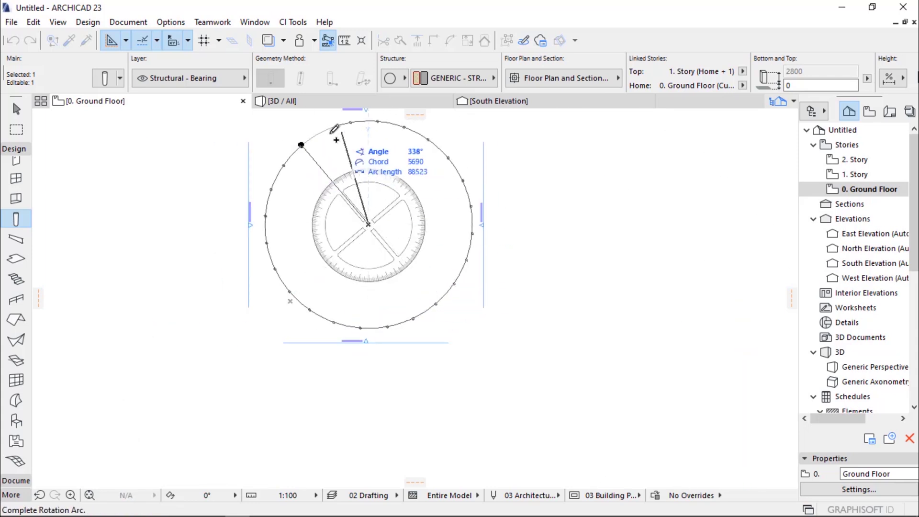
pyautogui.scroll(4, 336, 139)
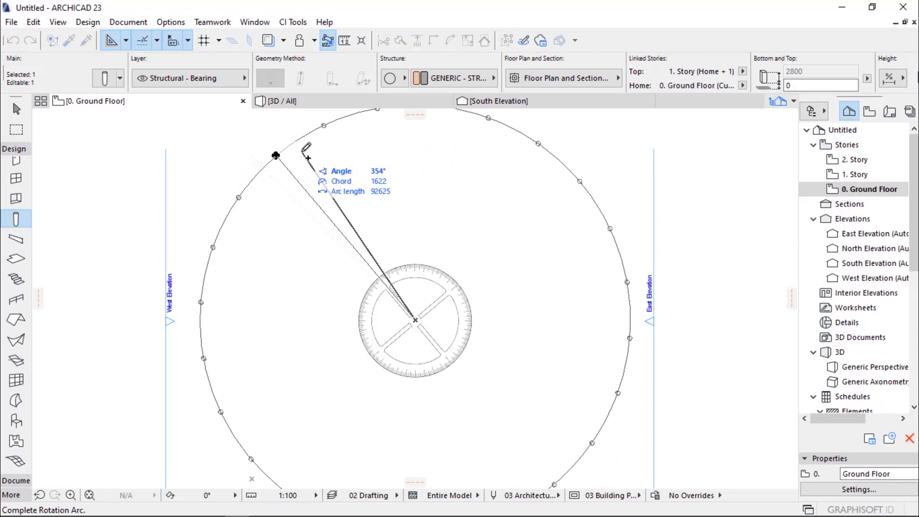
pyautogui.click(307, 158)
pyautogui.scroll(-5, 349, 191)
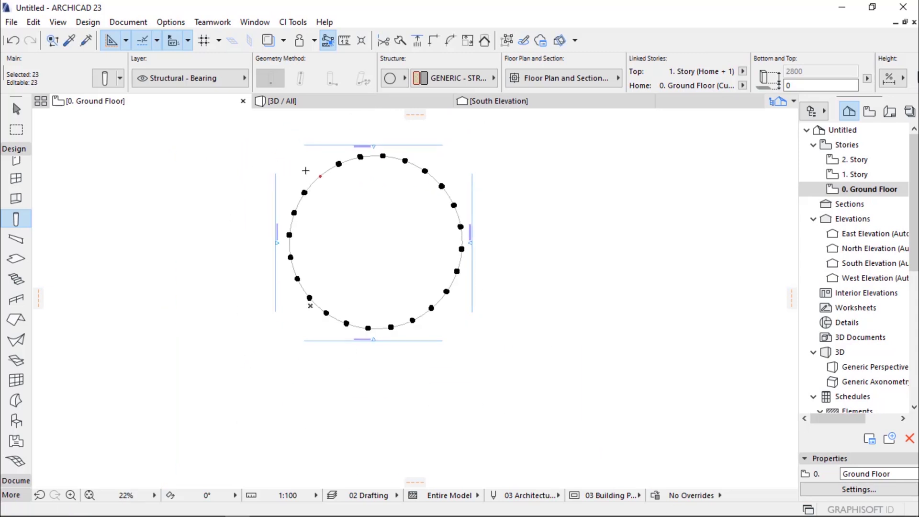
pyautogui.press('Escape')
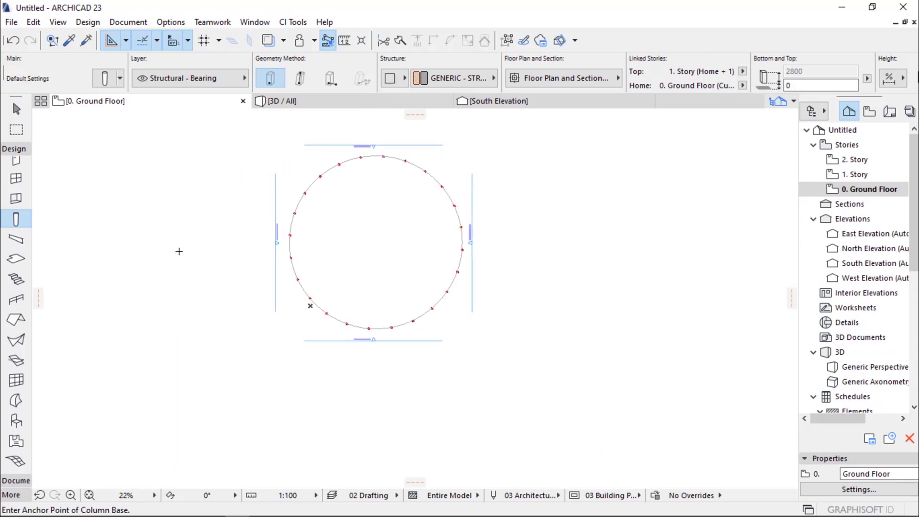
pyautogui.scroll(1, 13, 182)
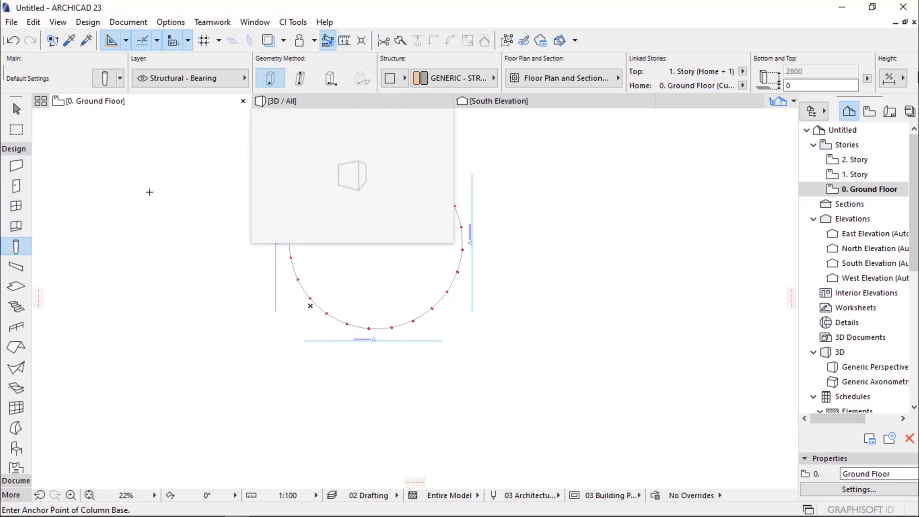
pyautogui.click(314, 102)
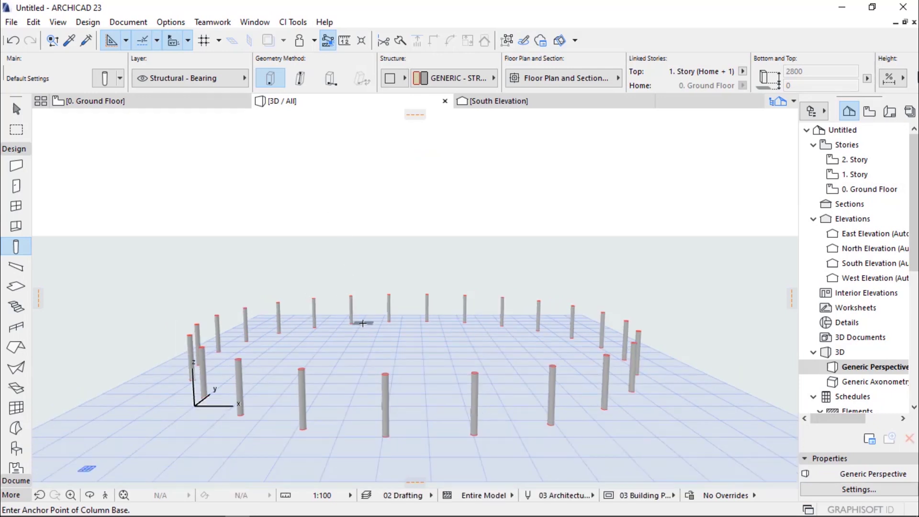
pyautogui.keyDown('shift'); pyautogui.moveTo(362, 323); pyautogui.dragTo(321, 342, button='middle'); pyautogui.keyUp('shift')
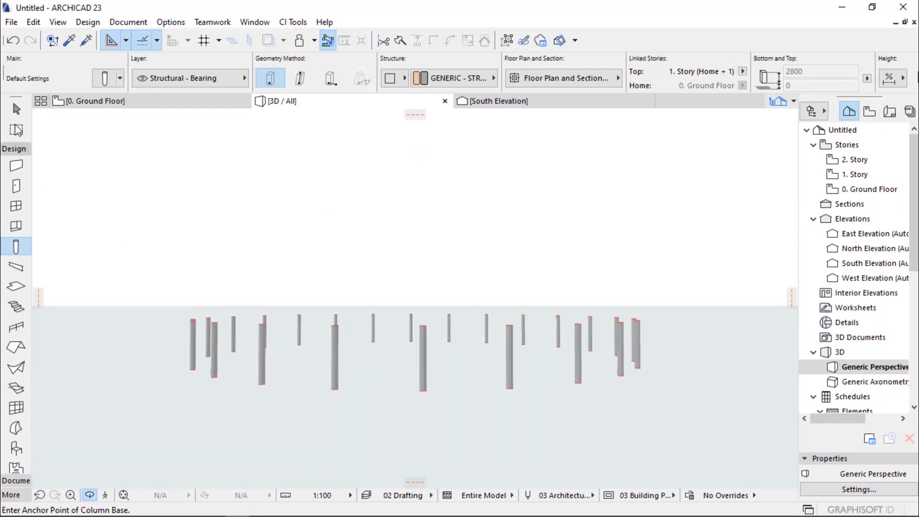
pyautogui.click(102, 106)
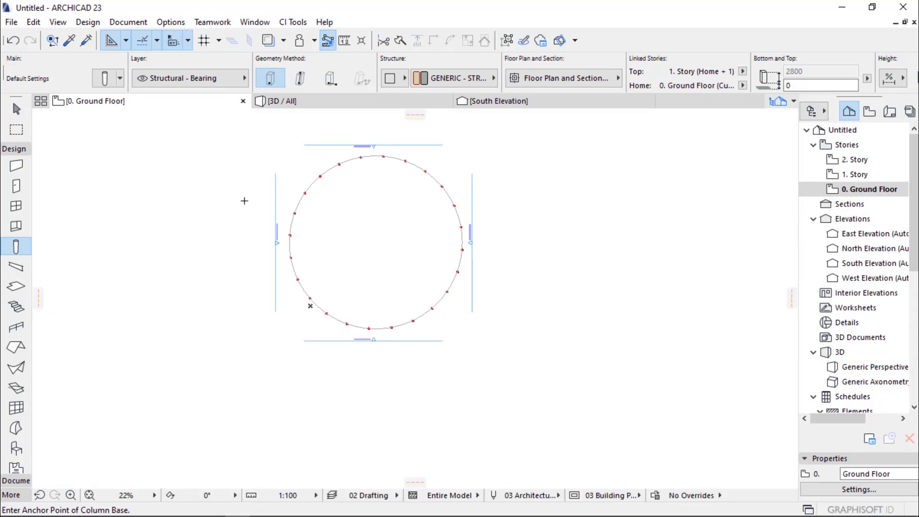
# Activate the Slab tool with the Polygonal geometry method
pyautogui.click(14, 288)
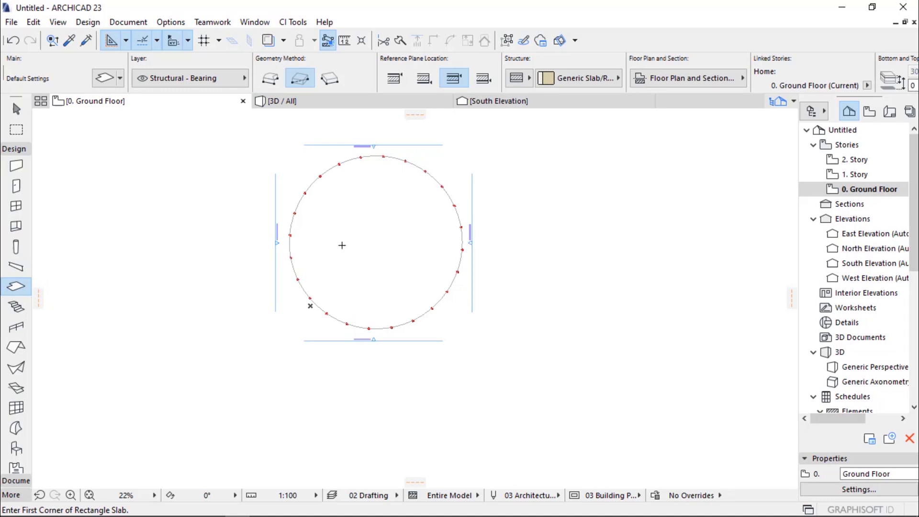
pyautogui.press('alt')
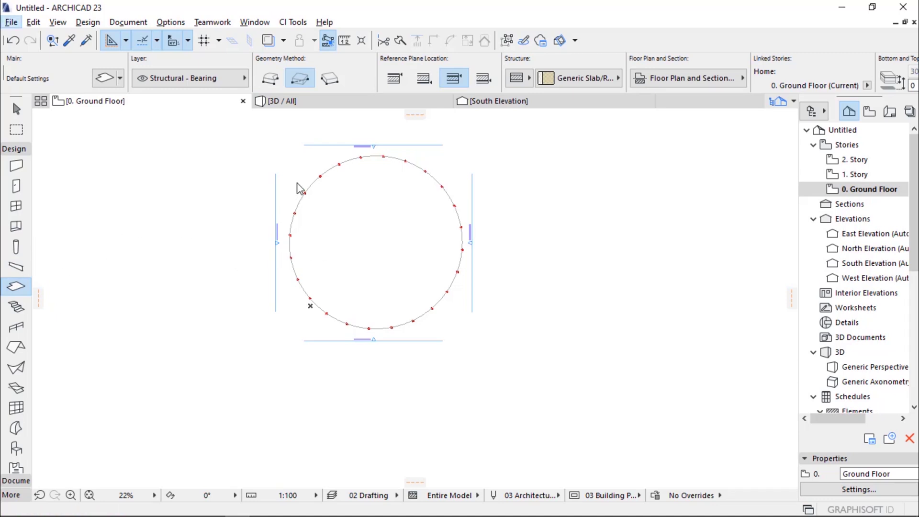
pyautogui.press('alt')
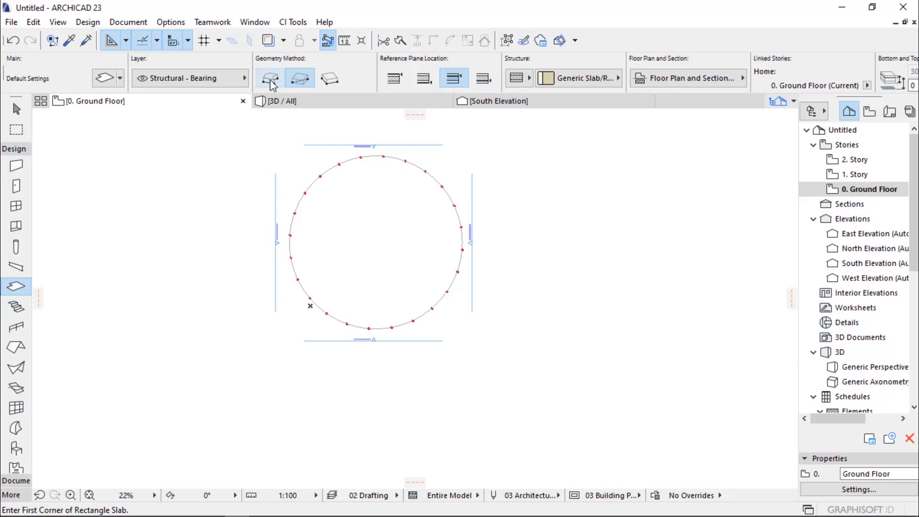
pyautogui.click(271, 80)
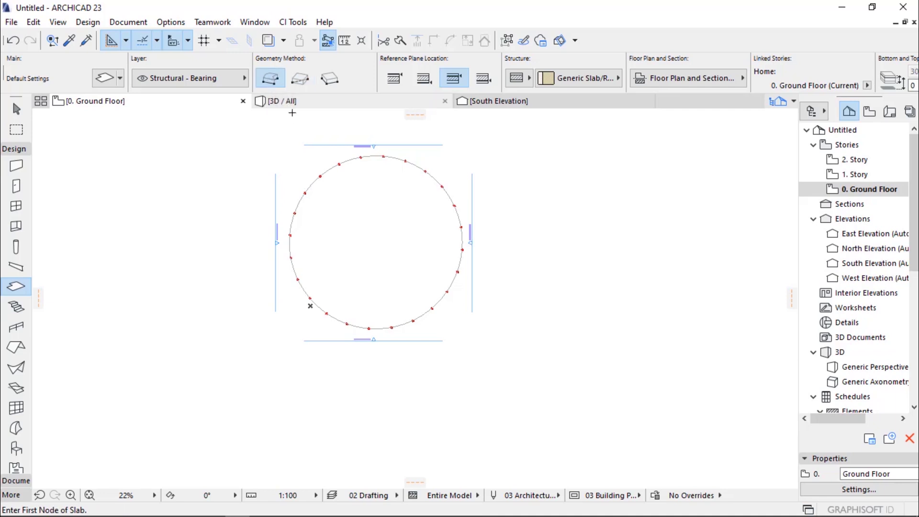
pyautogui.scroll(5, 302, 183)
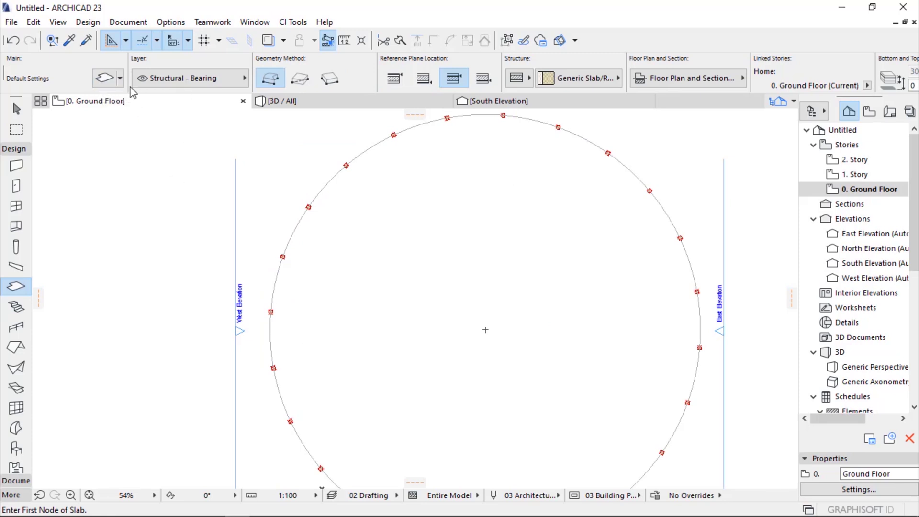
# Set the slab defaults to a Basic Concrete - Structural structure, 300 thick
pyautogui.click(104, 78)
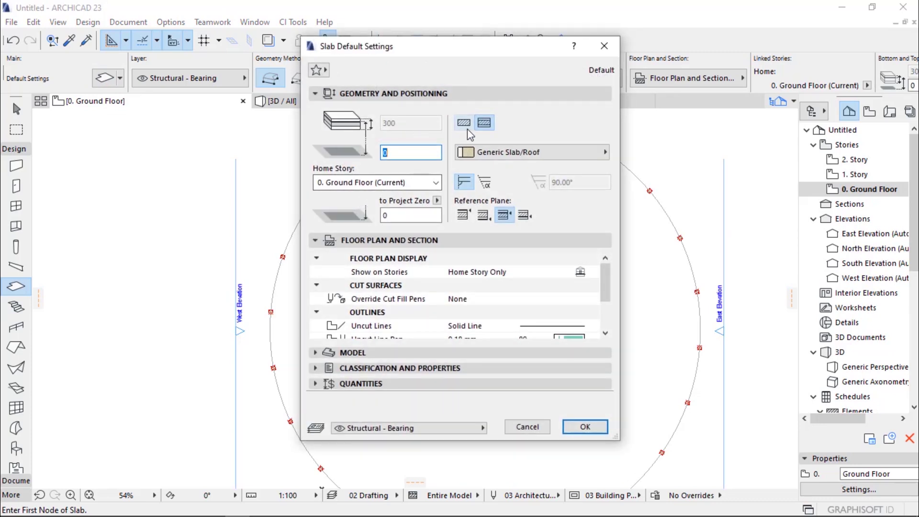
pyautogui.click(464, 123)
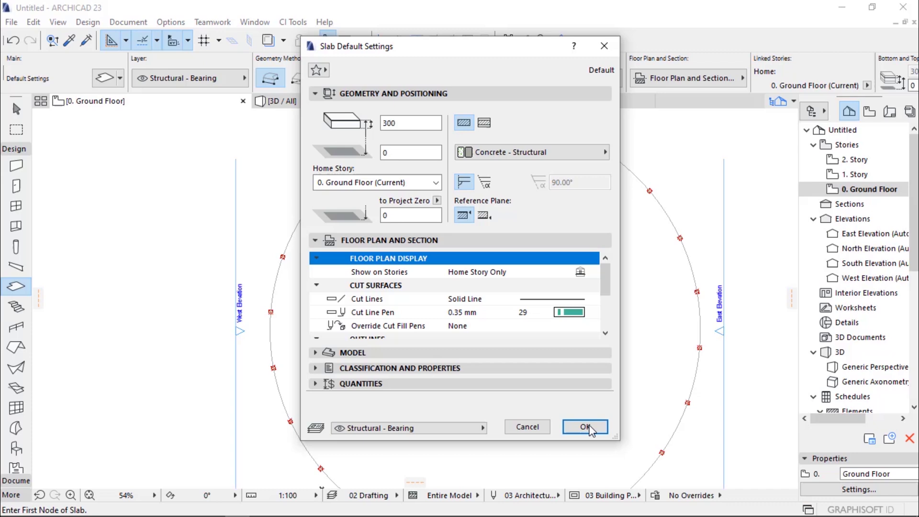
pyautogui.click(586, 428)
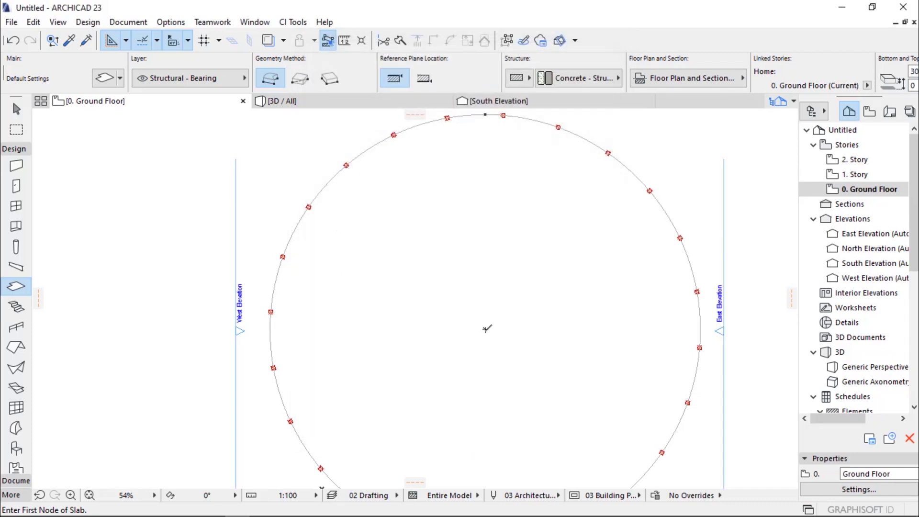
# Draw a circular polygonal slab using the arc-by-centrepoint option
pyautogui.click(486, 329)
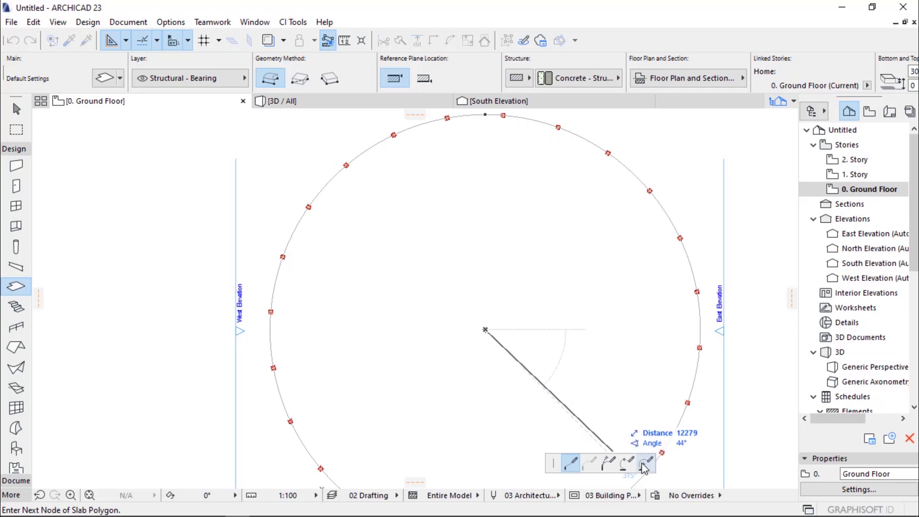
pyautogui.click(645, 466)
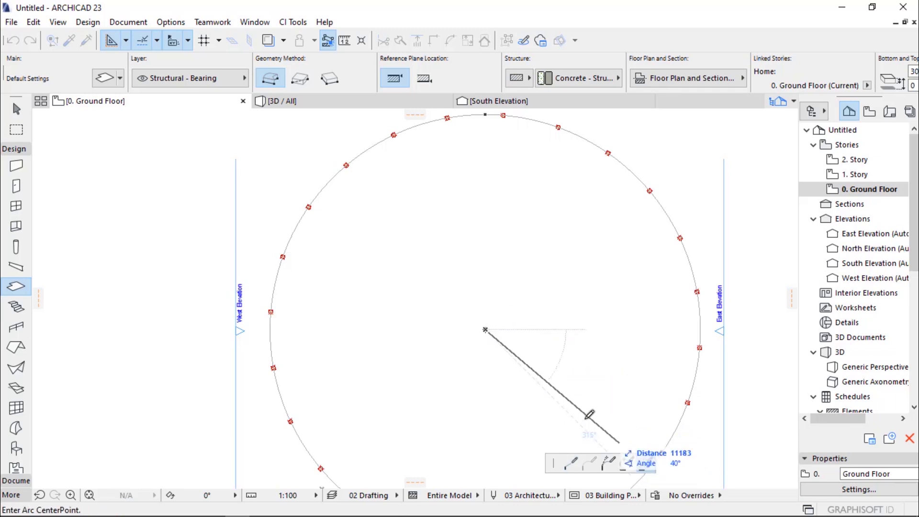
pyautogui.click(369, 145)
pyautogui.scroll(-2, 403, 215)
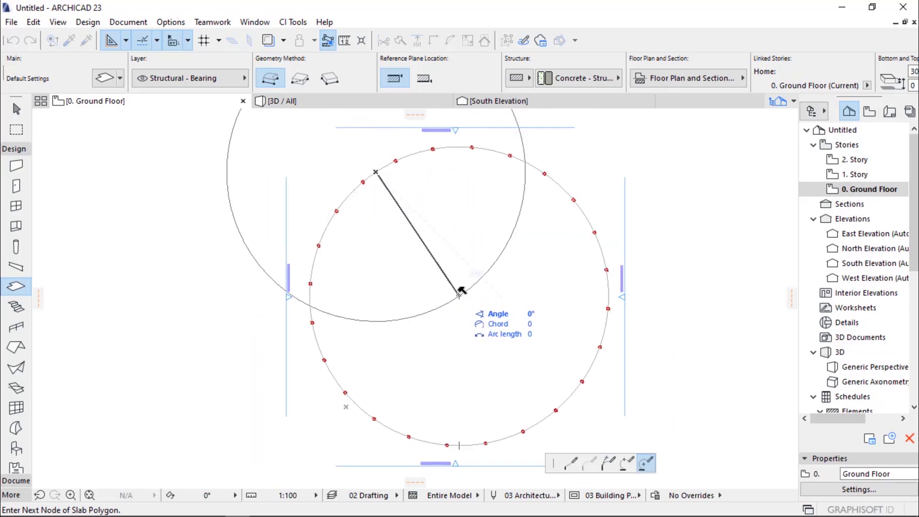
pyautogui.press('Escape')
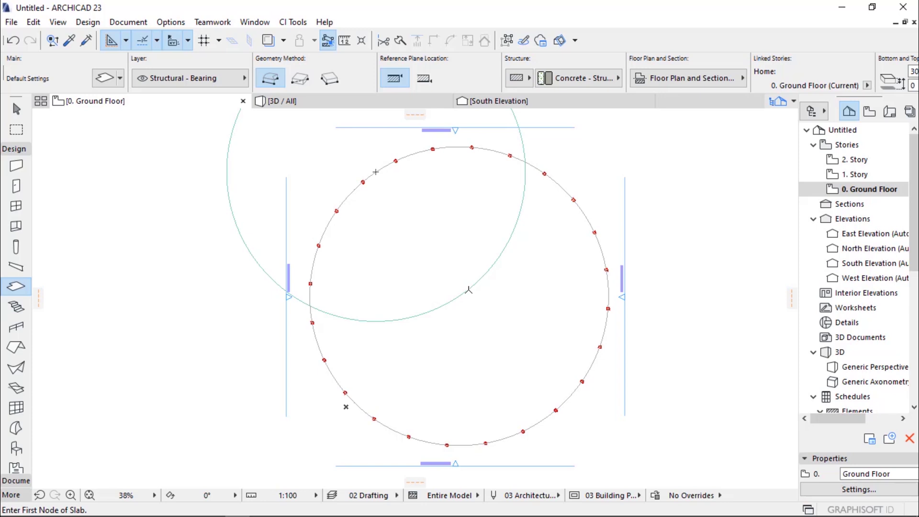
# Select the round slab and move it with Ctrl+D so it sits centred on the column ring
pyautogui.rightClick(469, 290)
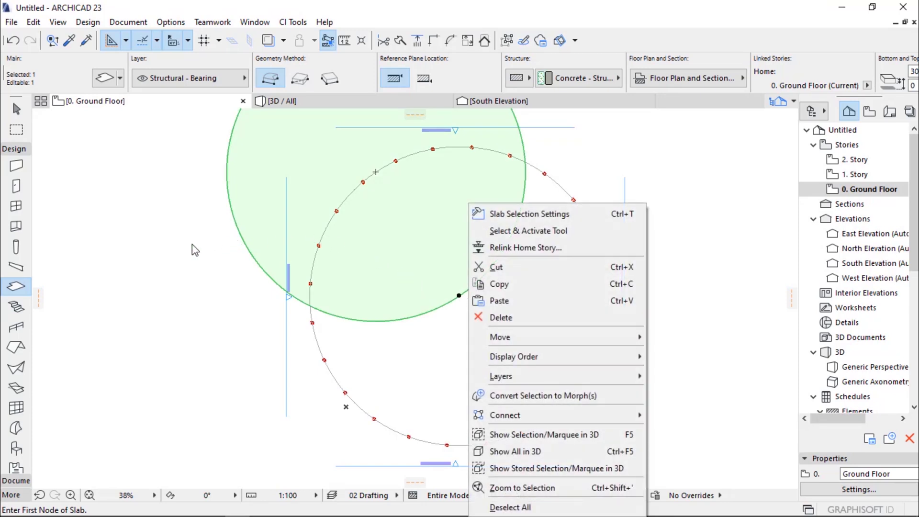
pyautogui.press('Escape')
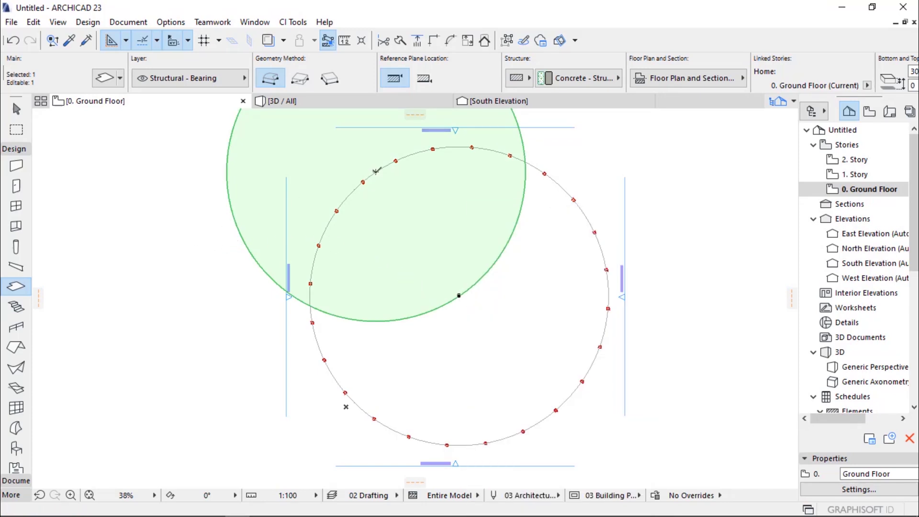
pyautogui.click(376, 171)
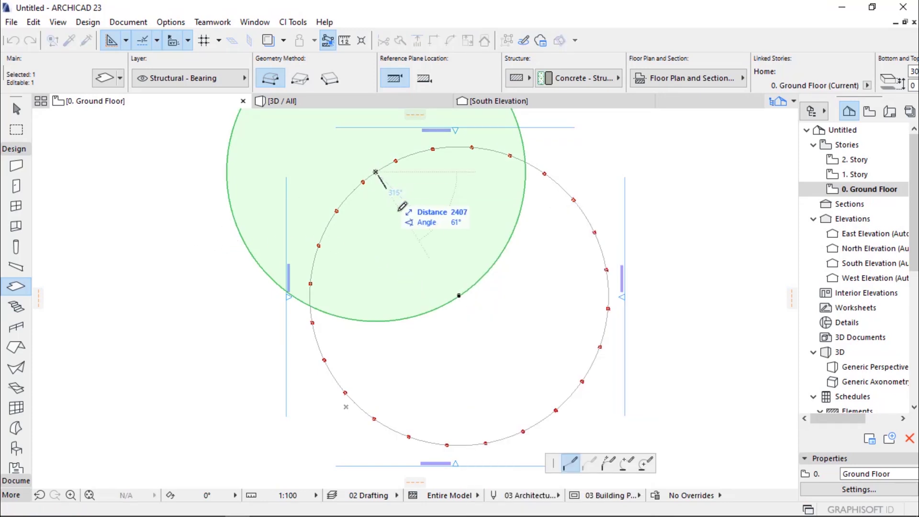
pyautogui.rightClick(192, 269)
pyautogui.click(200, 356)
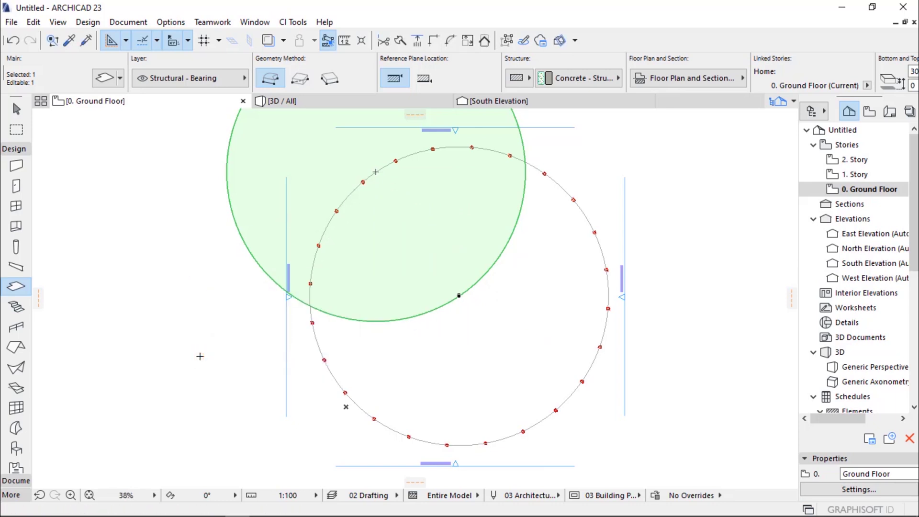
pyautogui.hotkey('ctrl', 'd')
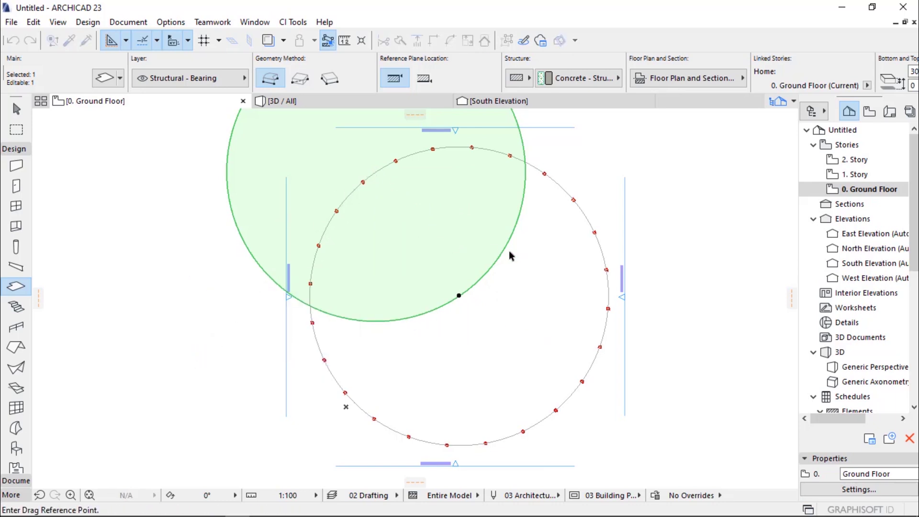
pyautogui.click(376, 173)
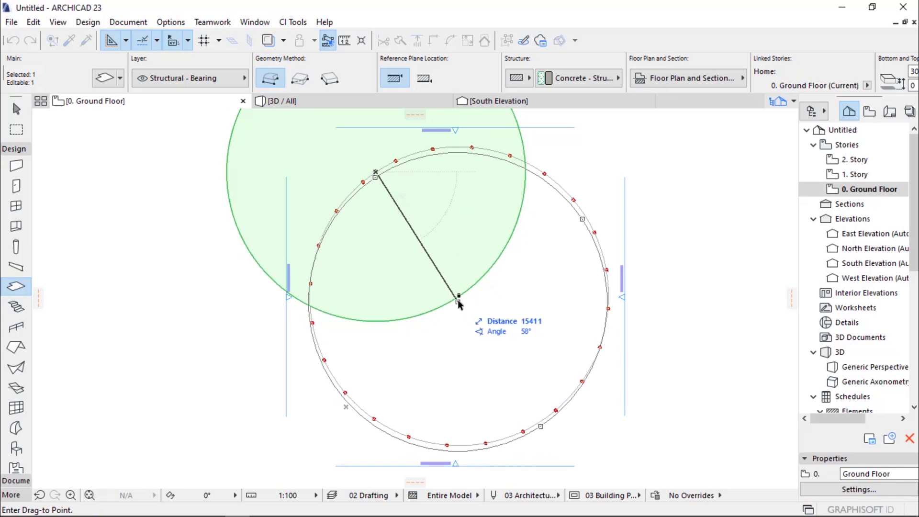
pyautogui.click(459, 297)
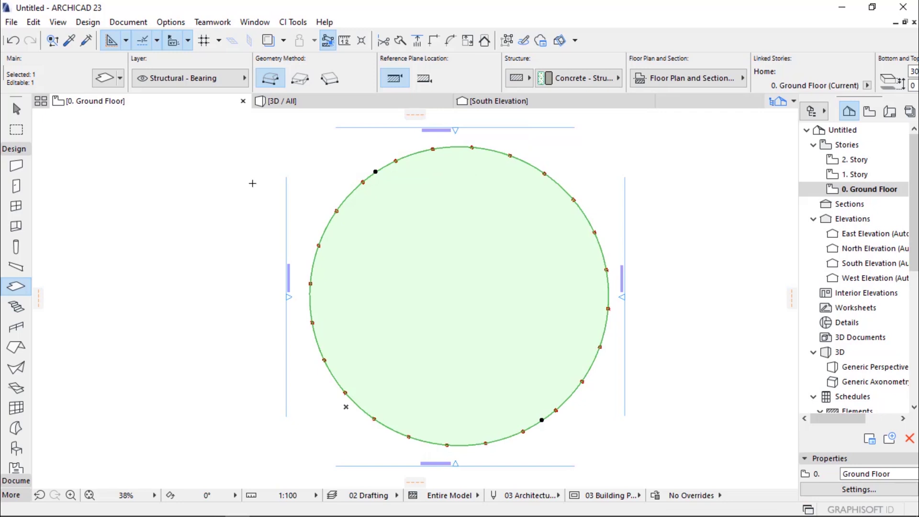
pyautogui.press('Escape')
# Select one of the ring columns at its arc node
pyautogui.scroll(4, 348, 211)
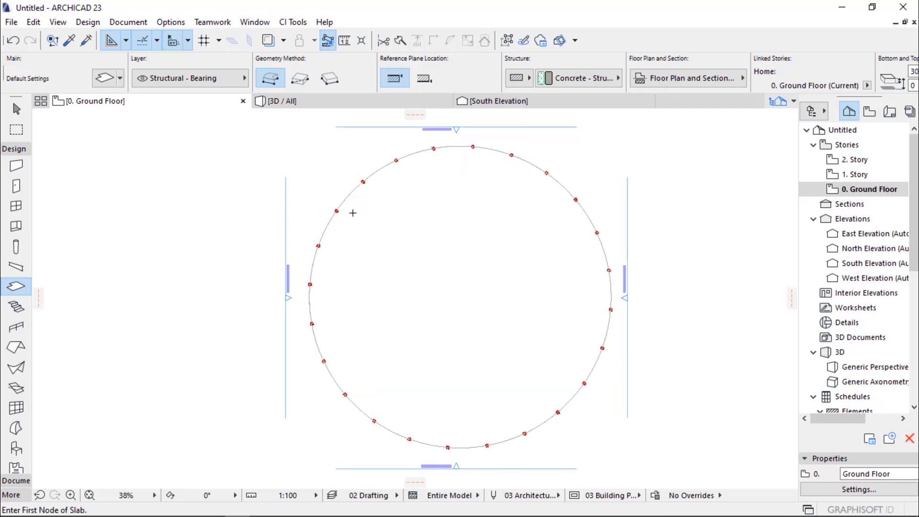
pyautogui.scroll(1, 332, 212)
pyautogui.rightClick(301, 205)
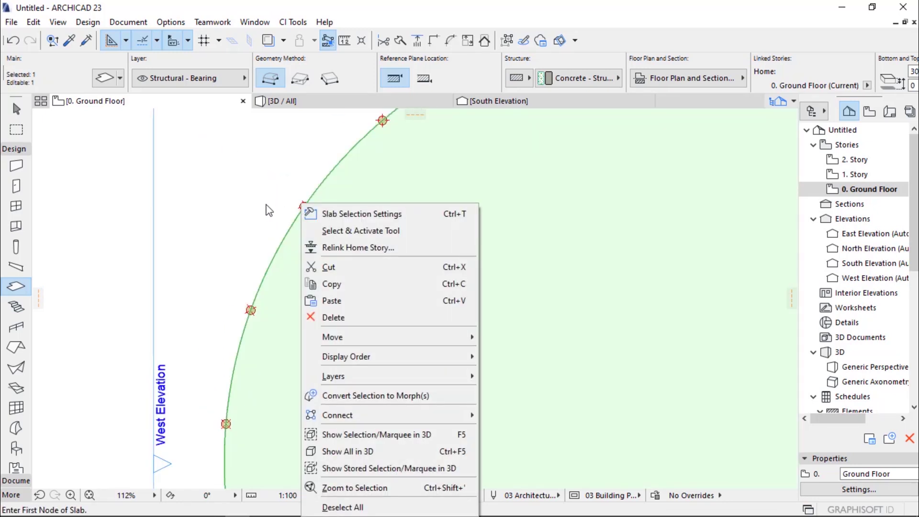
pyautogui.press('Escape')
pyautogui.press('Escape')
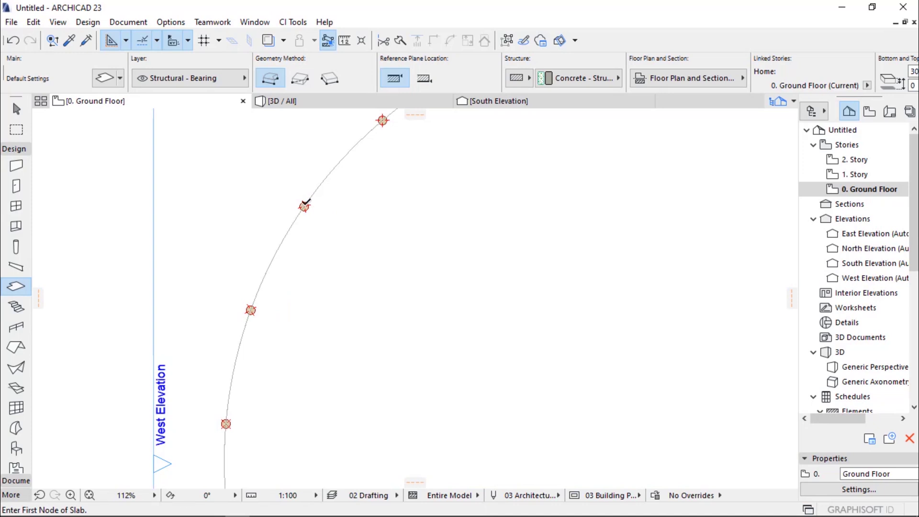
pyautogui.keyDown('shift'); pyautogui.click(303, 205); pyautogui.keyUp('shift')
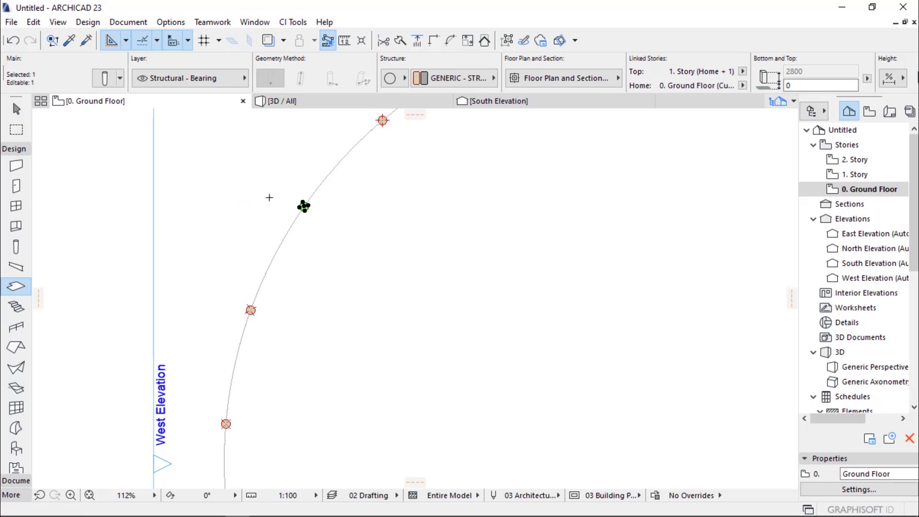
# Copy the selected column from its centre point to the circle's centre
pyautogui.rightClick(244, 190)
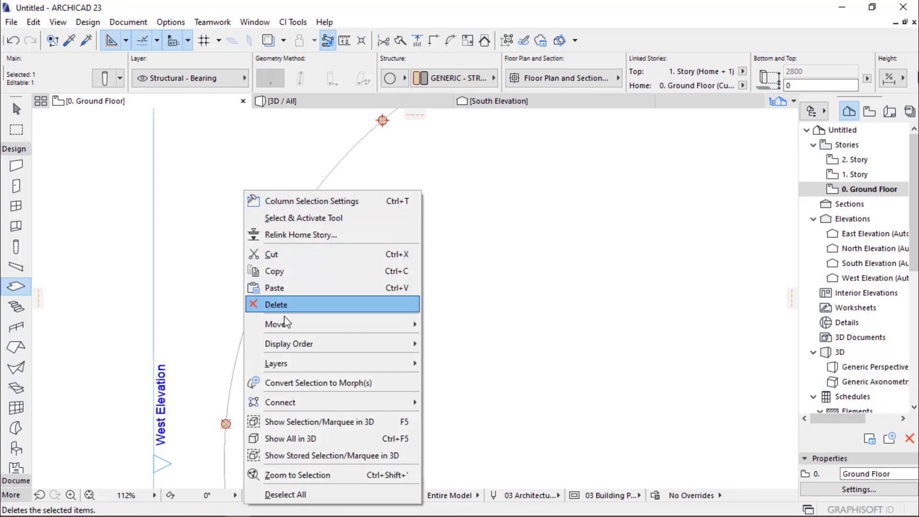
pyautogui.moveTo(286, 323)
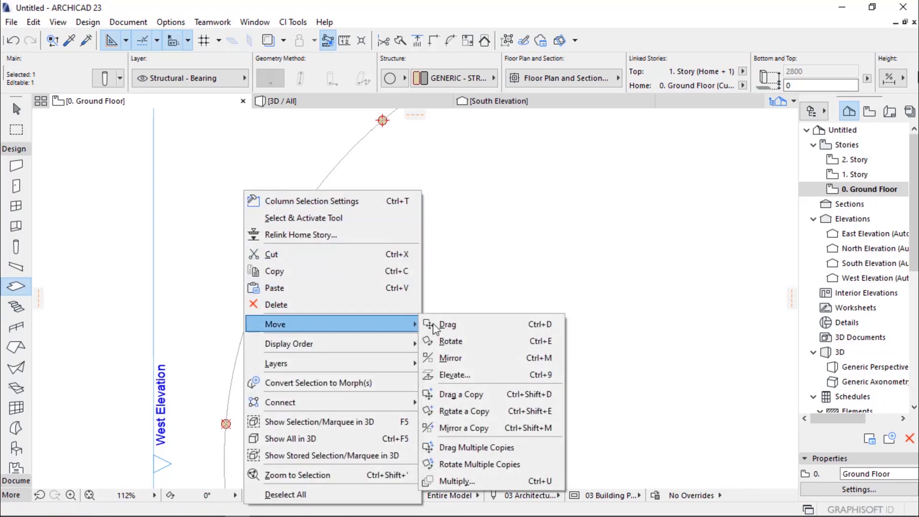
pyautogui.click(469, 394)
pyautogui.scroll(3, 303, 203)
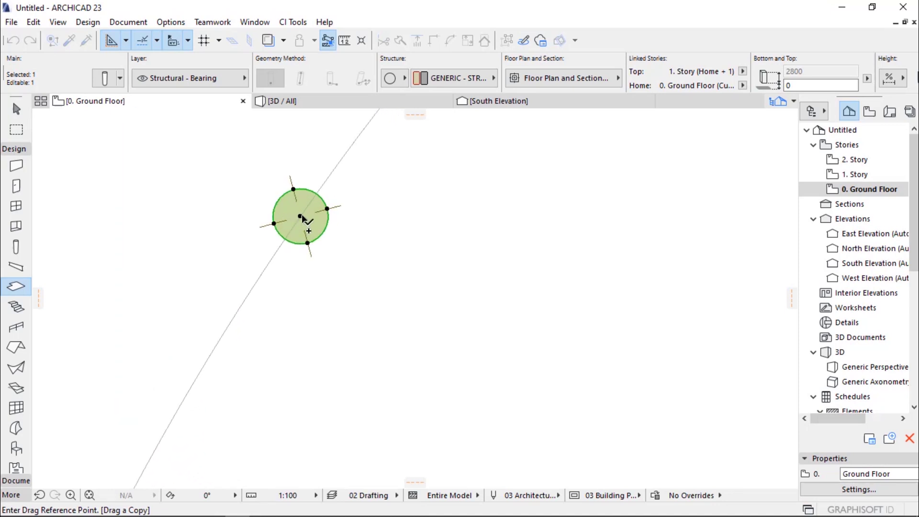
pyautogui.click(300, 218)
pyautogui.scroll(-4, 327, 275)
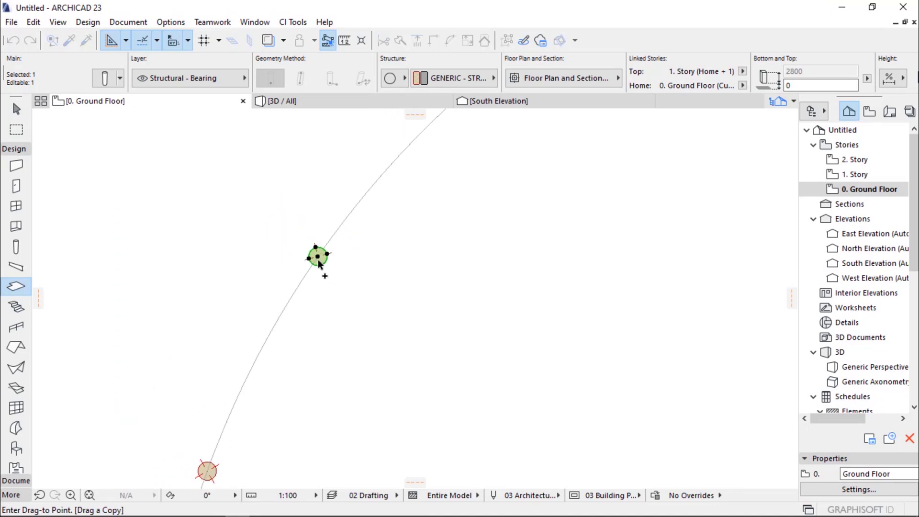
pyautogui.scroll(-4, 326, 205)
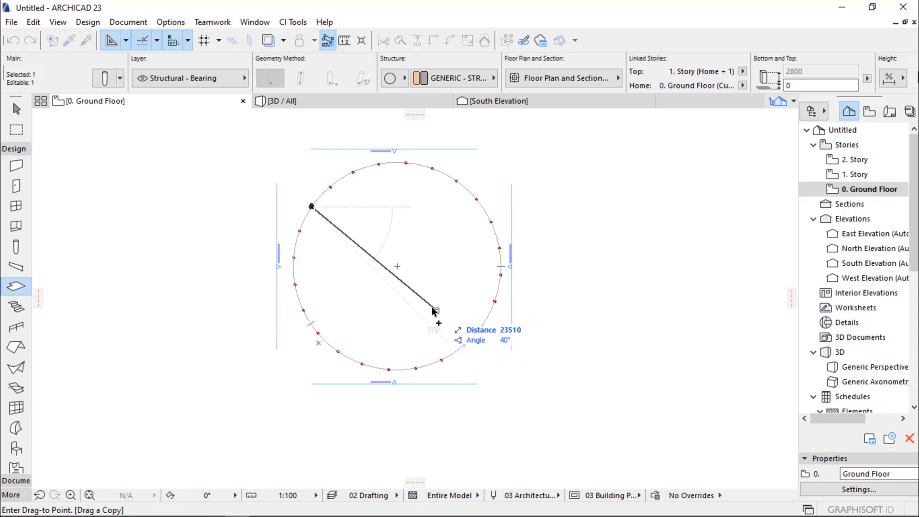
pyautogui.scroll(5, 380, 254)
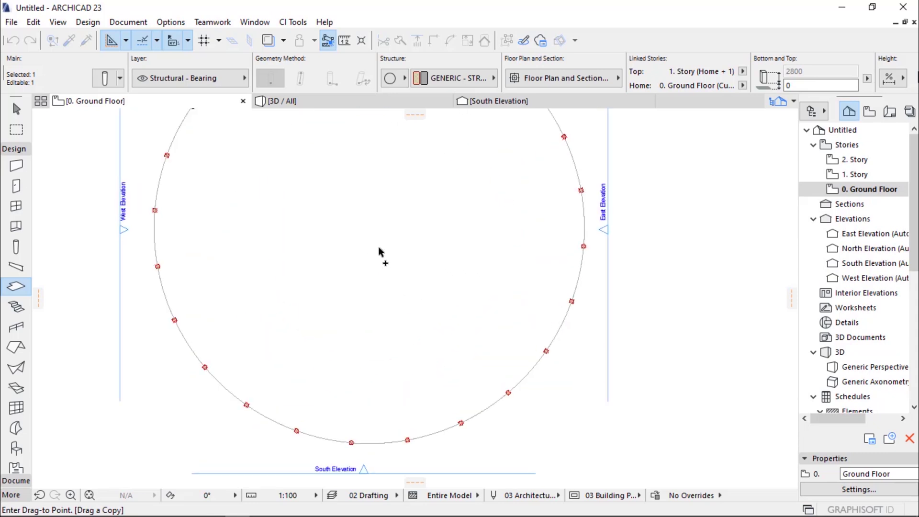
pyautogui.click(362, 216)
pyautogui.scroll(-5, 375, 222)
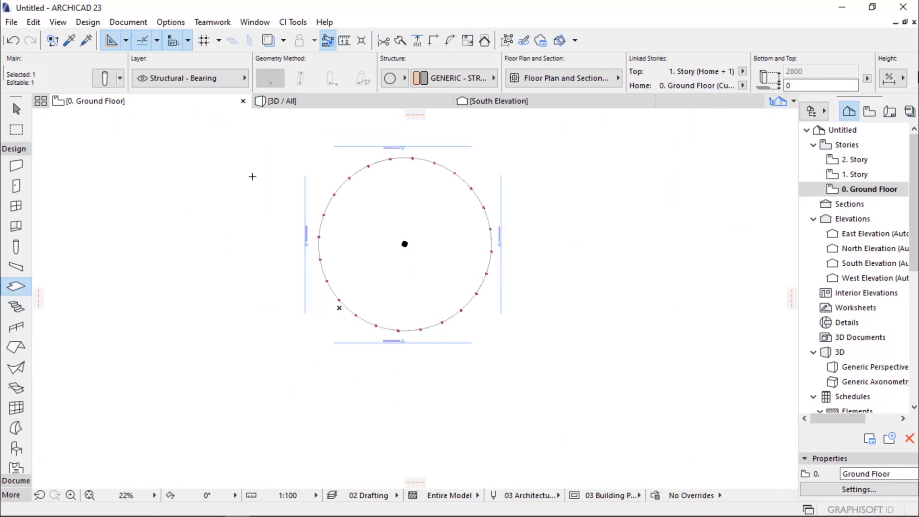
# In 3D, stretch the centre column's top upward so it stands much taller than the ring
pyautogui.press('Escape')
pyautogui.press('F3')
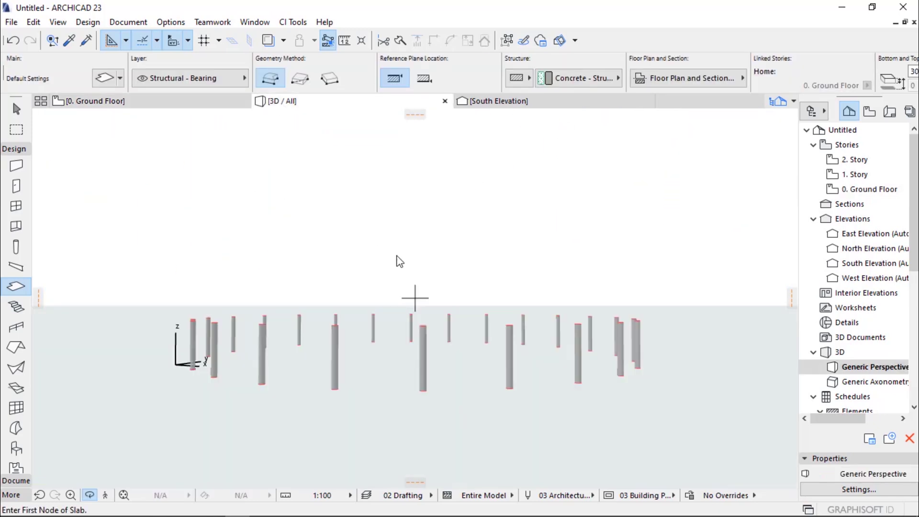
pyautogui.scroll(8, 400, 262)
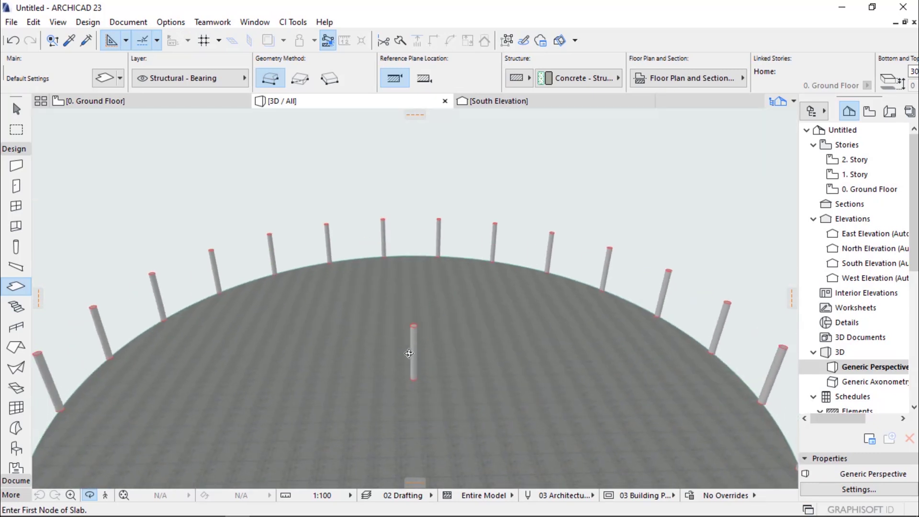
pyautogui.keyDown('shift'); pyautogui.moveTo(409, 353); pyautogui.dragTo(407, 333, button='middle'); pyautogui.keyUp('shift')
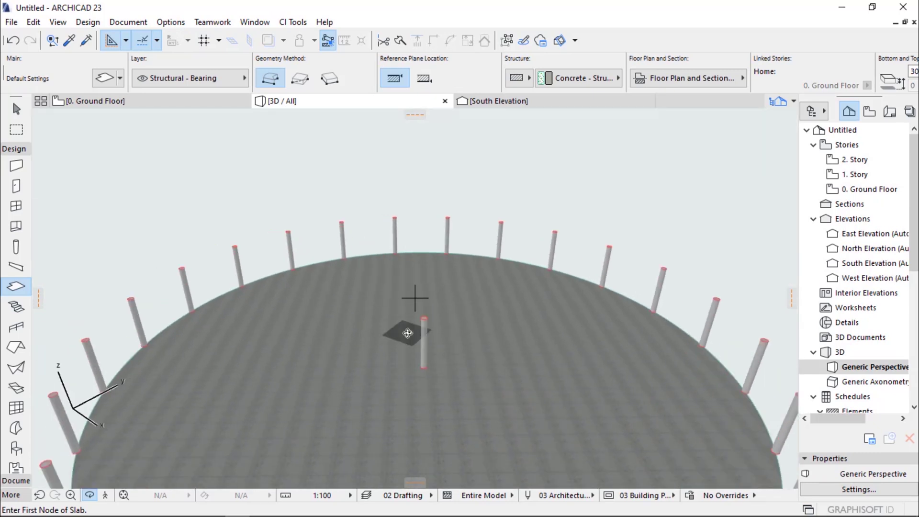
pyautogui.keyDown('shift'); pyautogui.click(425, 326); pyautogui.keyUp('shift')
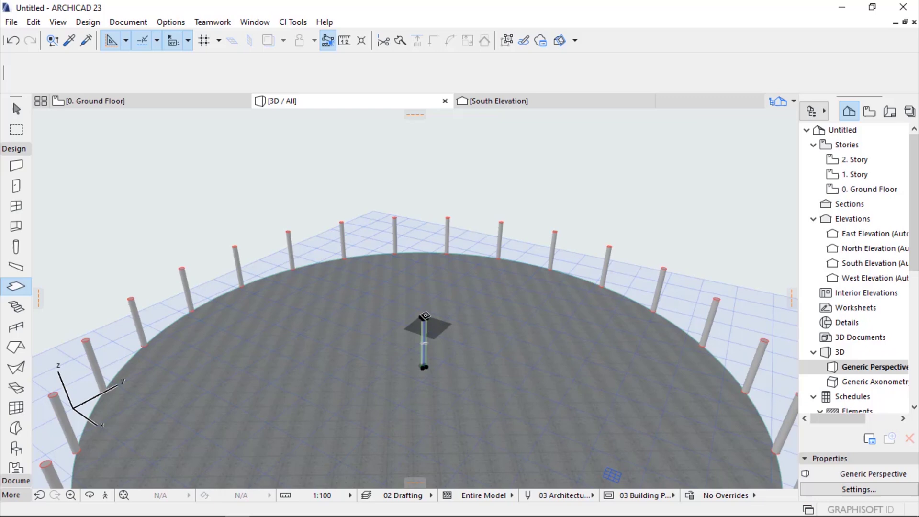
pyautogui.keyDown('shift'); pyautogui.moveTo(426, 325); pyautogui.dragTo(426, 312, button='middle'); pyautogui.keyUp('shift')
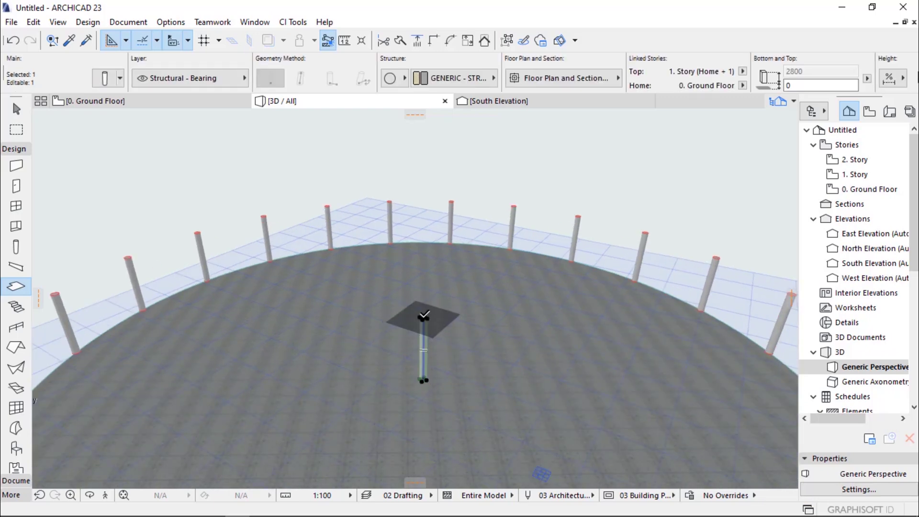
pyautogui.click(424, 316)
pyautogui.click(482, 373)
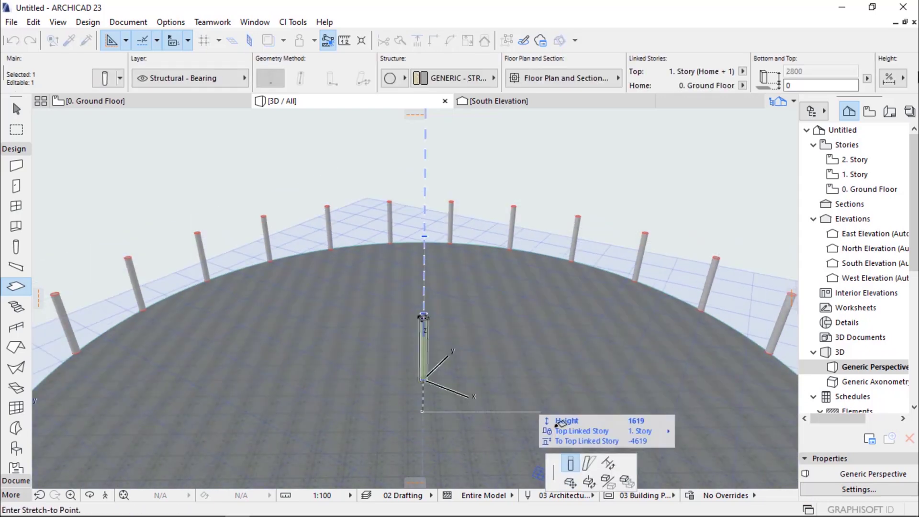
pyautogui.scroll(-4, 426, 231)
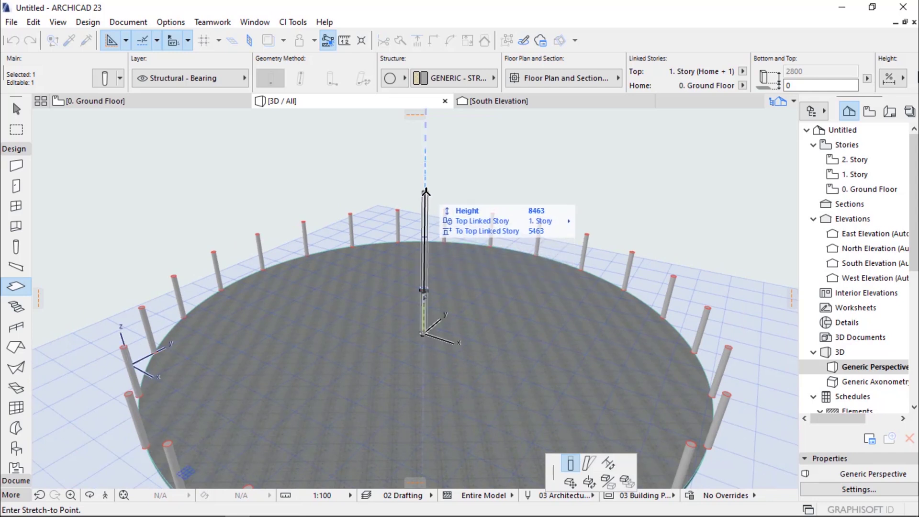
pyautogui.click(425, 185)
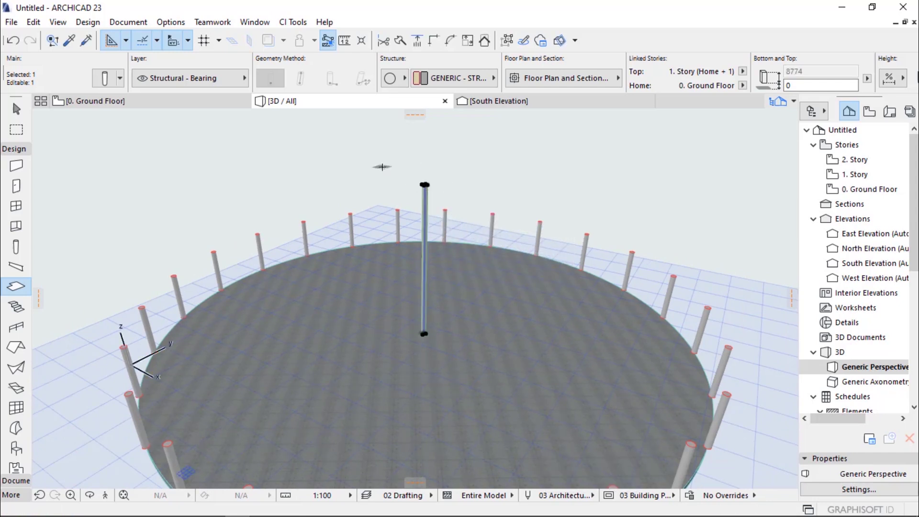
pyautogui.press('Escape')
# From a low side view, re-stretch the centre column's top down to a slightly lower height
pyautogui.scroll(-2, 404, 218)
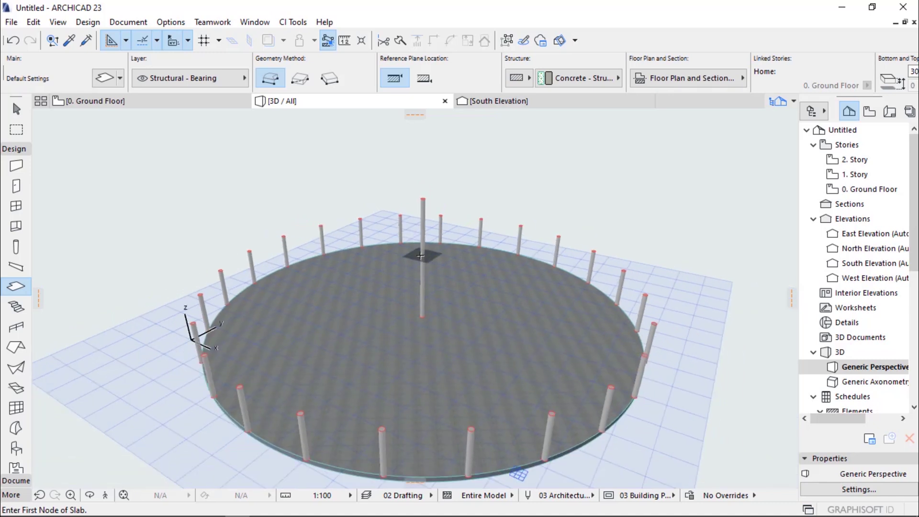
pyautogui.keyDown('shift'); pyautogui.moveTo(421, 256); pyautogui.dragTo(294, 279, button='middle'); pyautogui.keyUp('shift')
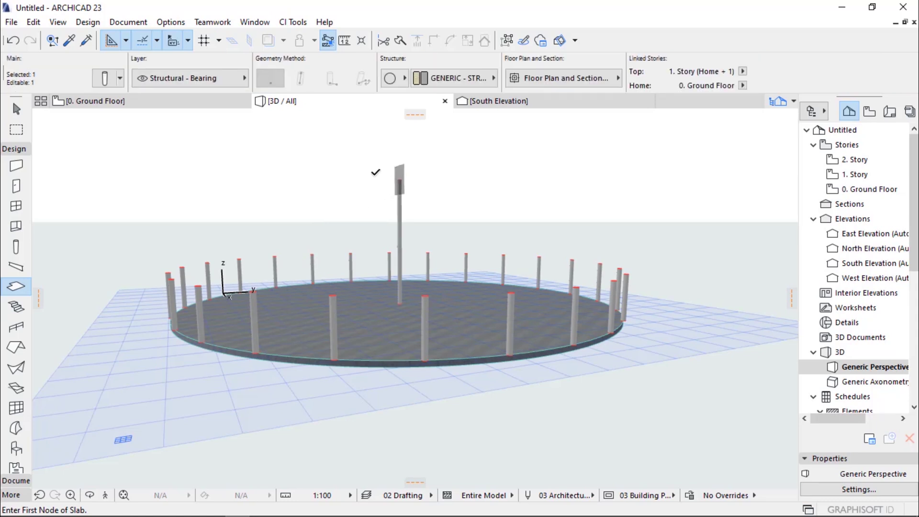
pyautogui.keyDown('shift'); pyautogui.click(401, 178); pyautogui.keyUp('shift')
pyautogui.click(401, 179)
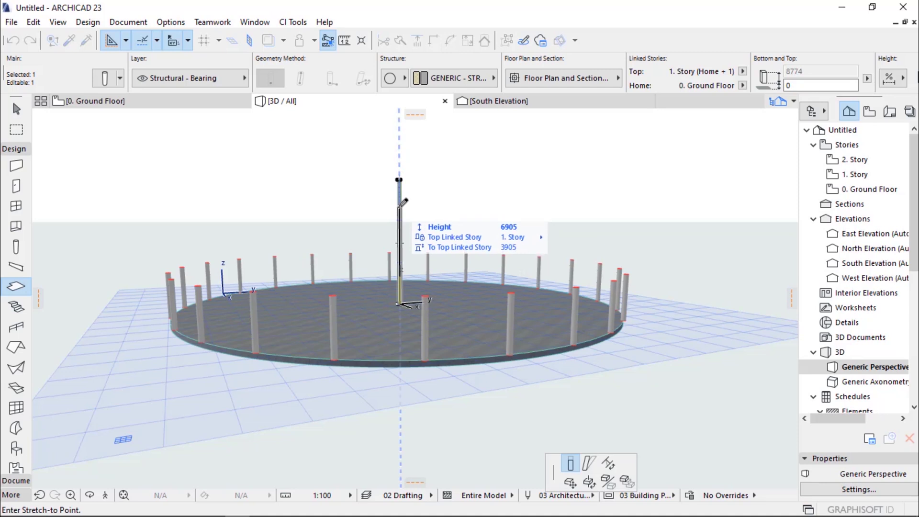
pyautogui.click(400, 207)
pyautogui.press('Escape')
pyautogui.scroll(-2, 357, 244)
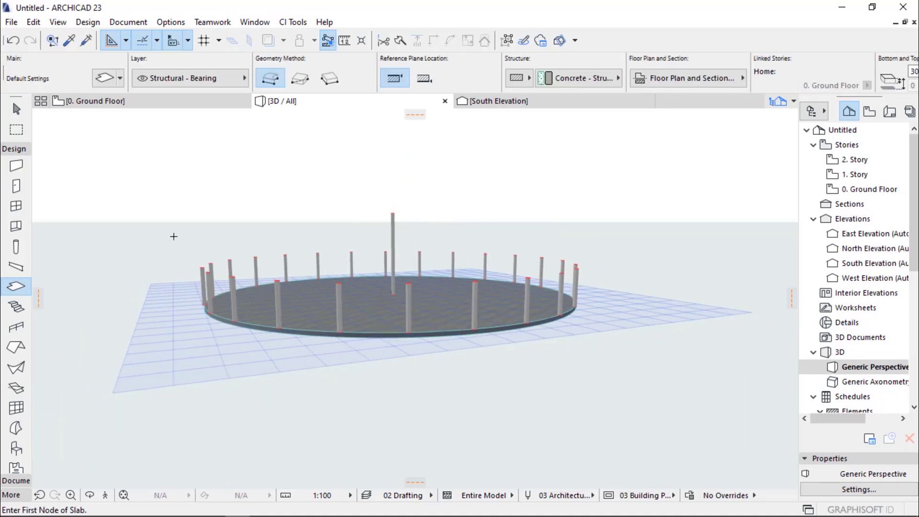
# On the ground floor, set up the Beam tool with a round profile, Steel material and 3000 elevation
pyautogui.click(111, 101)
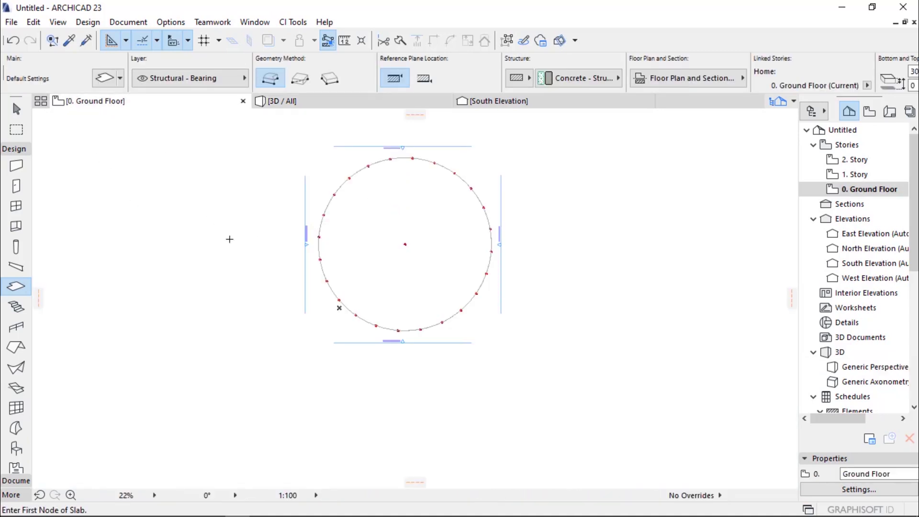
pyautogui.click(16, 266)
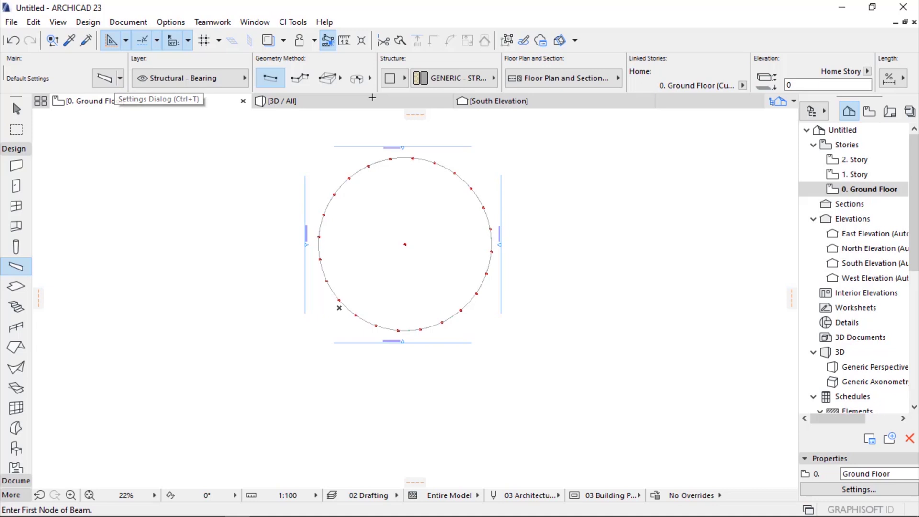
pyautogui.click(406, 79)
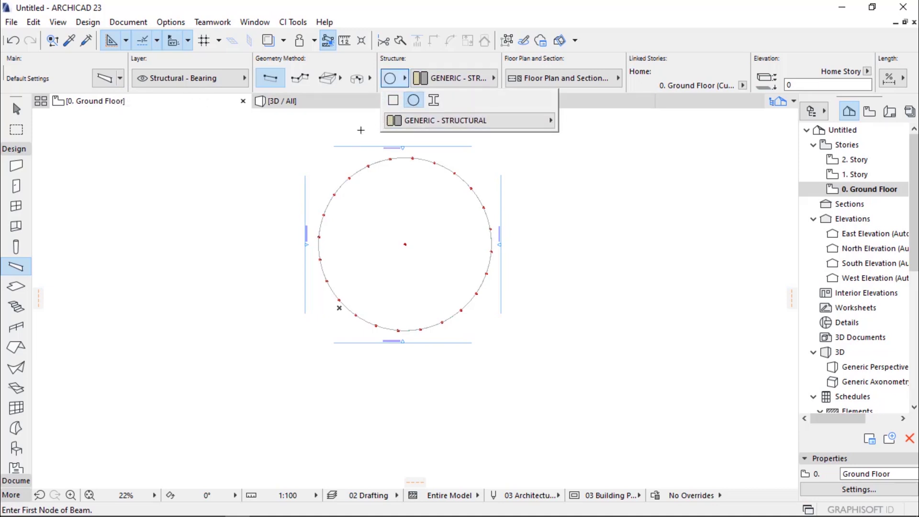
pyautogui.click(487, 80)
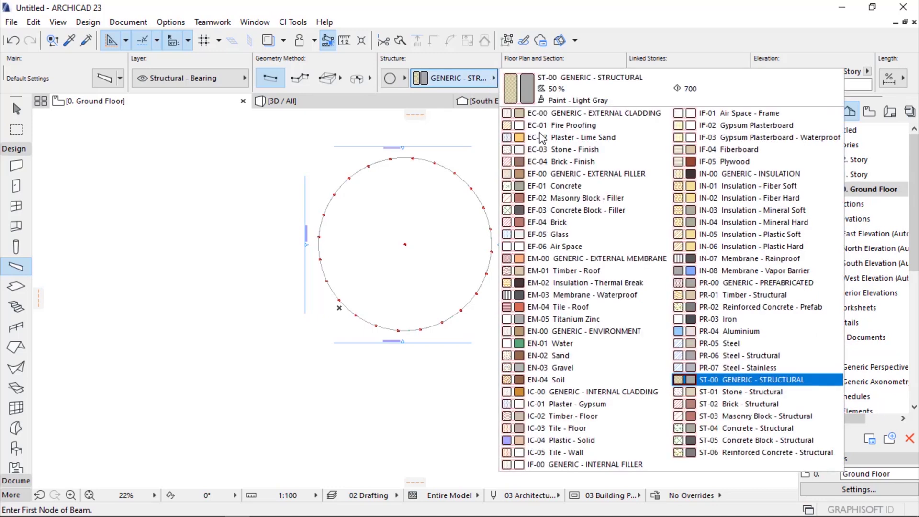
pyautogui.click(736, 345)
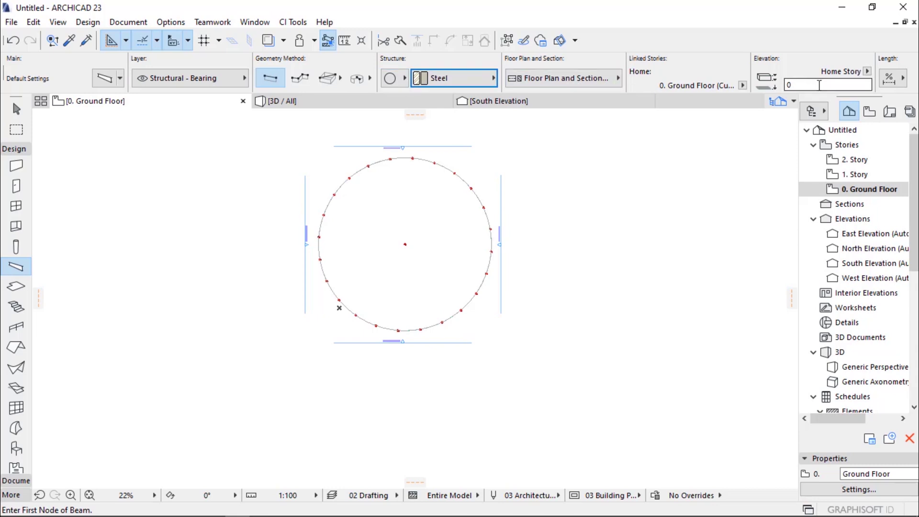
pyautogui.click(801, 87)
pyautogui.write('3')
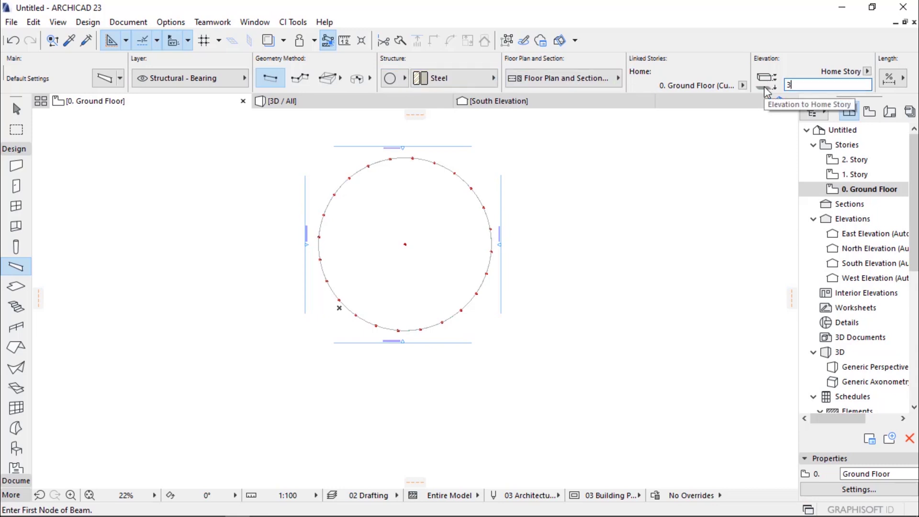
pyautogui.write('000')
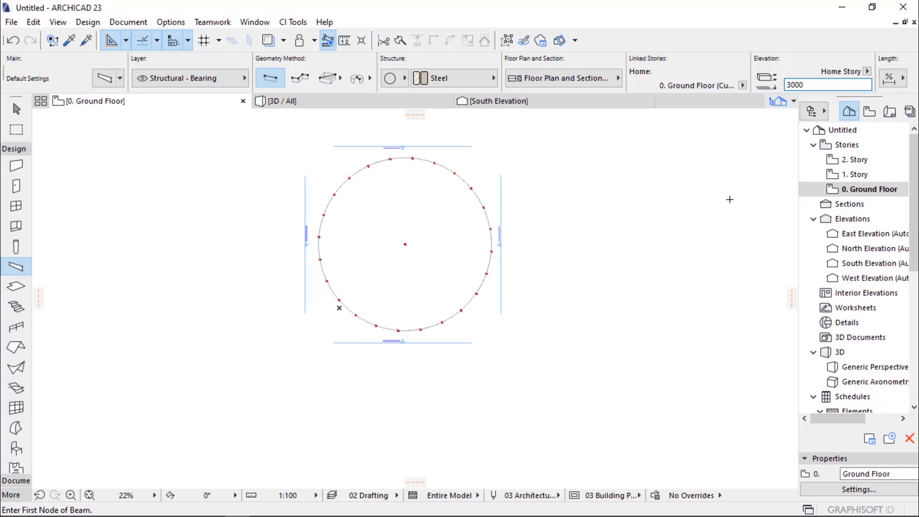
# Draw the beam from an outer ring column to the centre column
pyautogui.scroll(10, 369, 261)
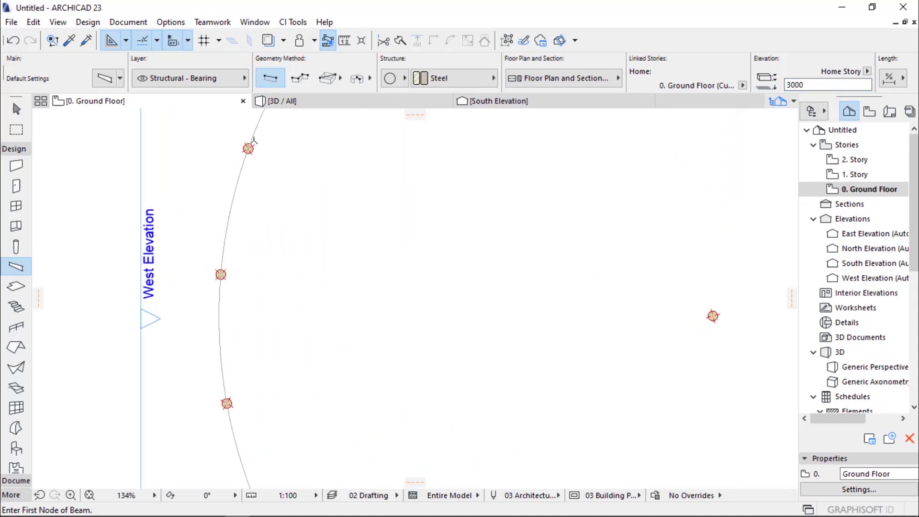
pyautogui.scroll(3, 232, 139)
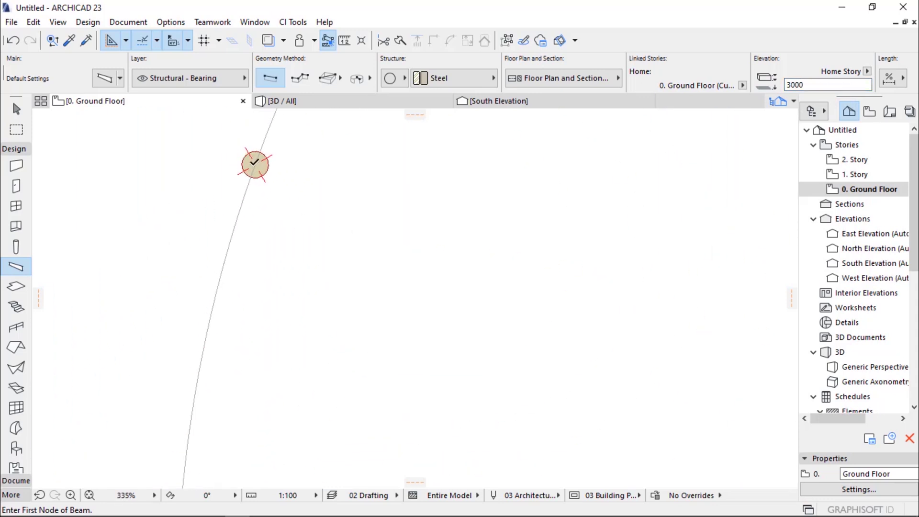
pyautogui.click(255, 163)
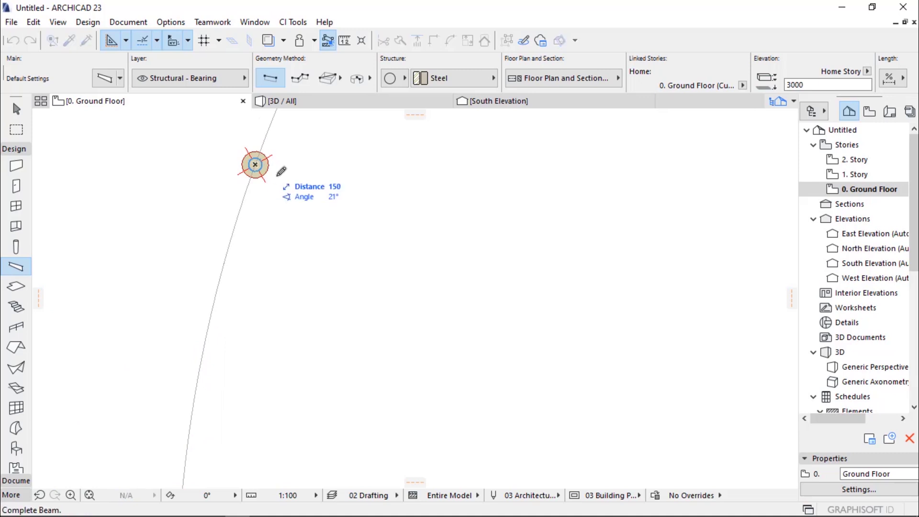
pyautogui.scroll(-6, 286, 168)
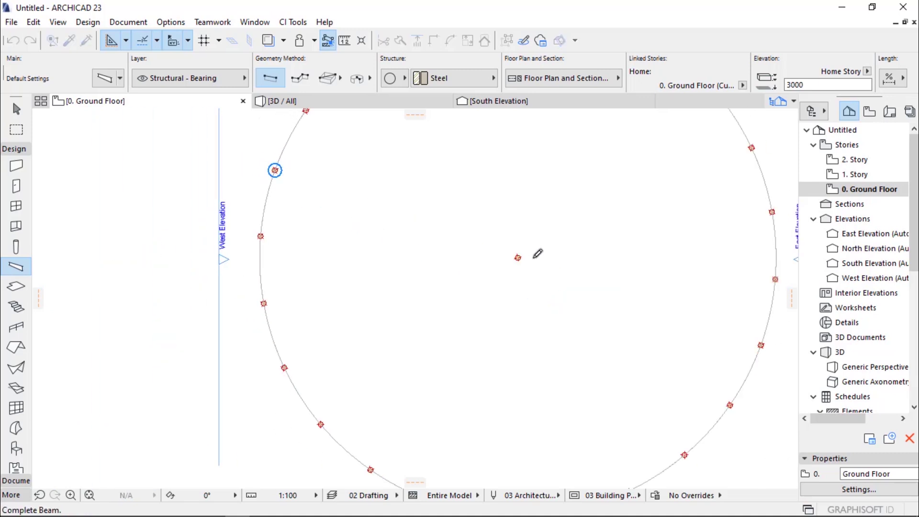
pyautogui.scroll(5, 536, 254)
pyautogui.click(495, 251)
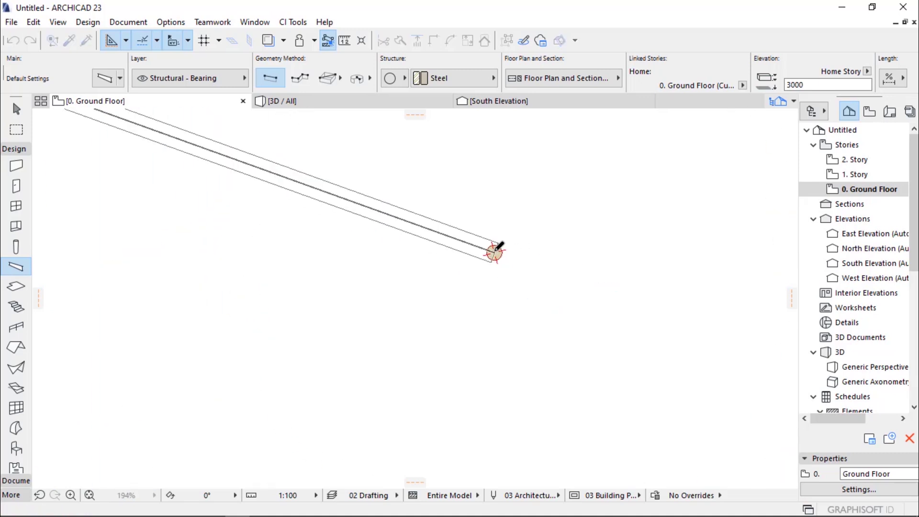
# In 3D, open the new radial beam's Beam Selection Settings and apply them
pyautogui.scroll(-5, 495, 253)
pyautogui.press('F3')
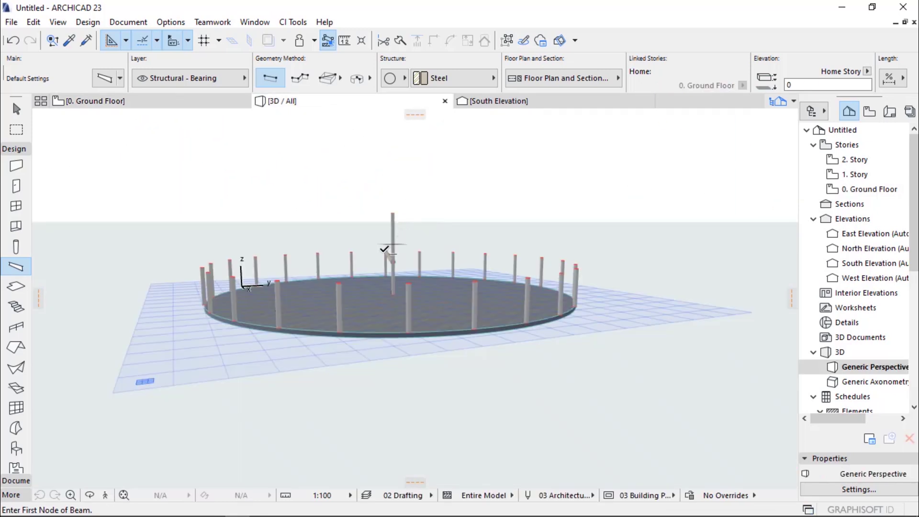
pyautogui.keyDown('shift'); pyautogui.moveTo(378, 253); pyautogui.dragTo(354, 259, button='middle'); pyautogui.keyUp('shift')
pyautogui.scroll(5, 353, 258)
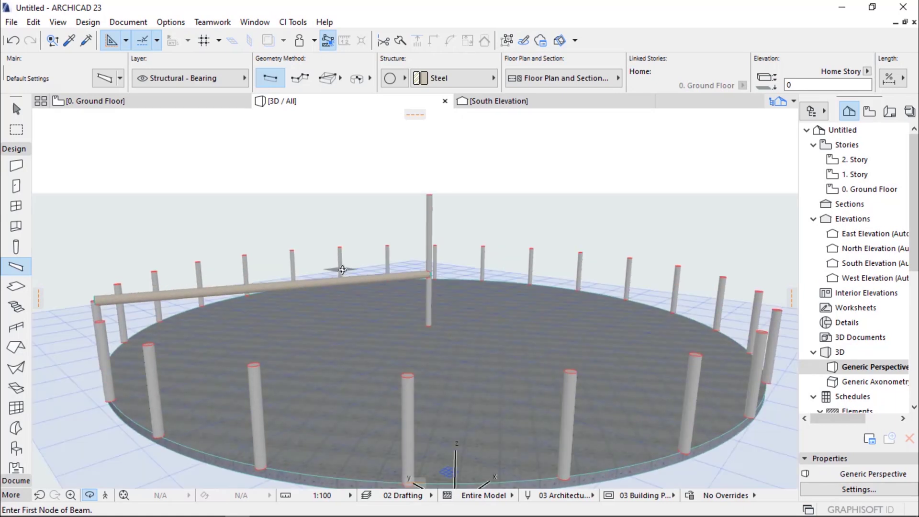
pyautogui.rightClick(354, 279)
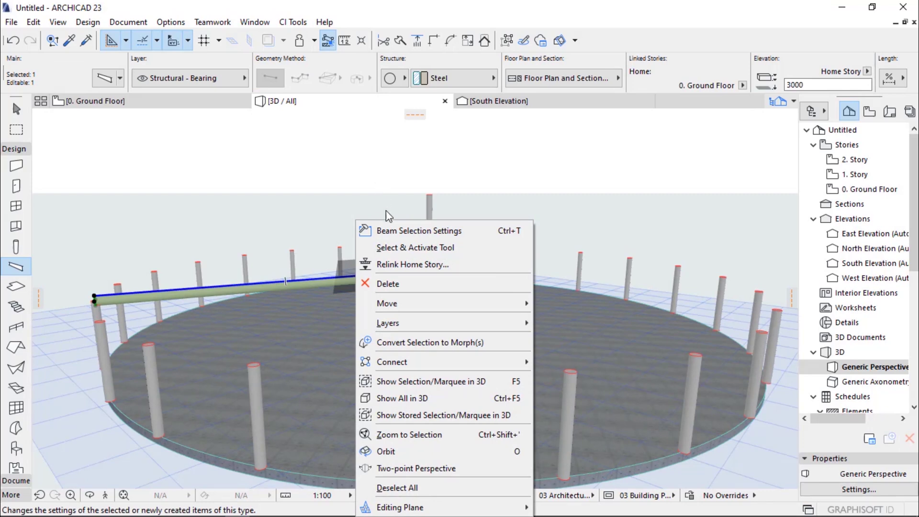
pyautogui.click(395, 226)
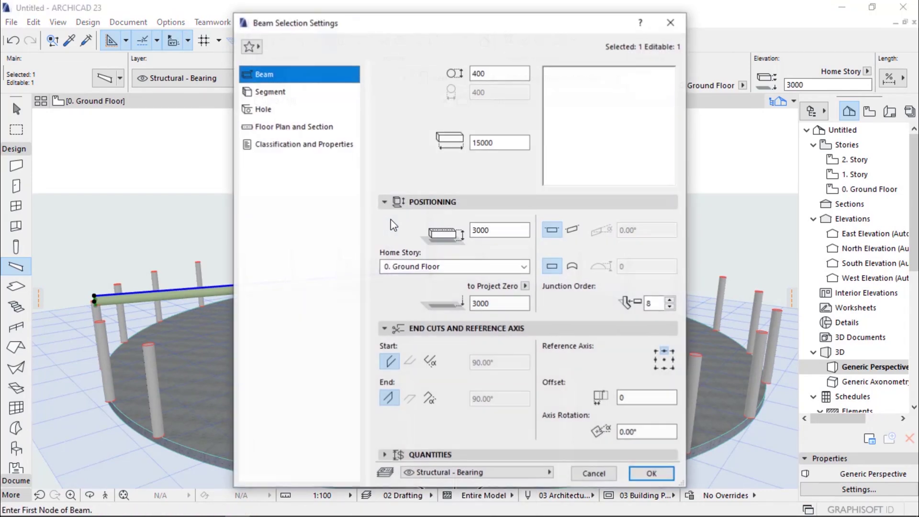
pyautogui.press('Tab')
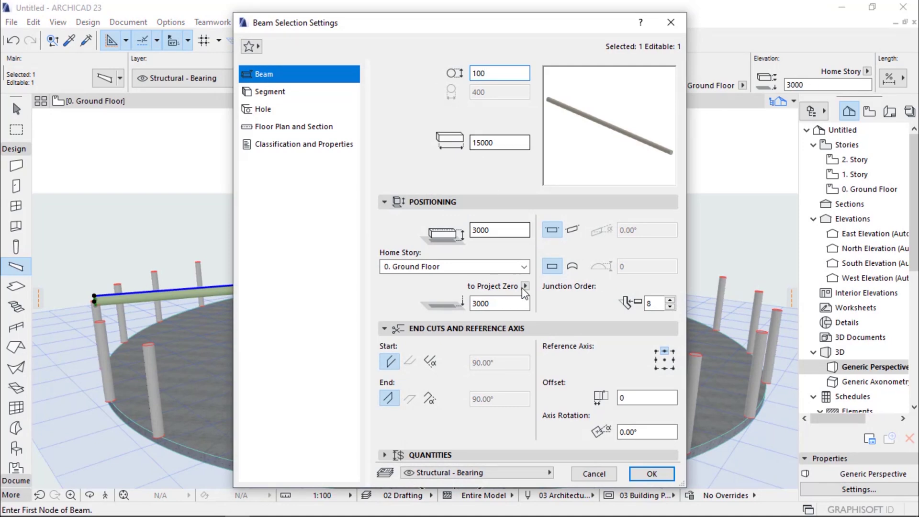
pyautogui.click(638, 474)
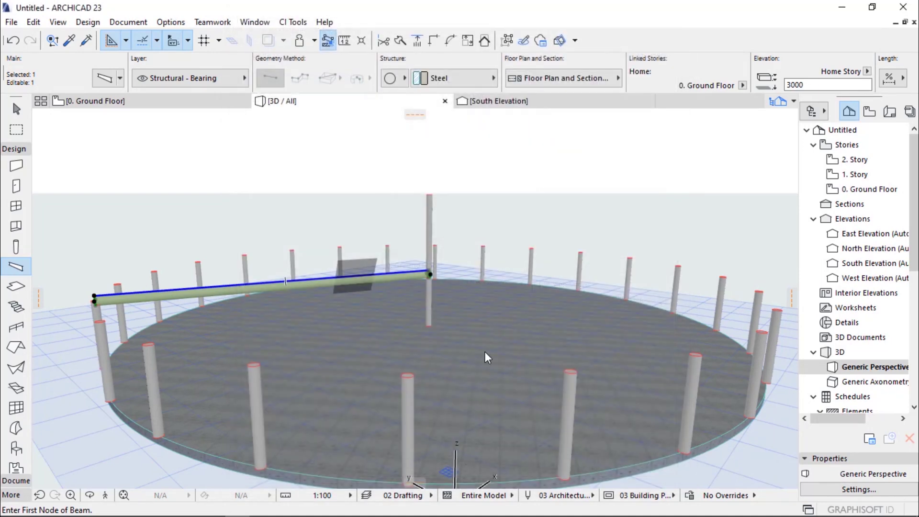
pyautogui.scroll(5, 424, 237)
pyautogui.scroll(-5, 472, 271)
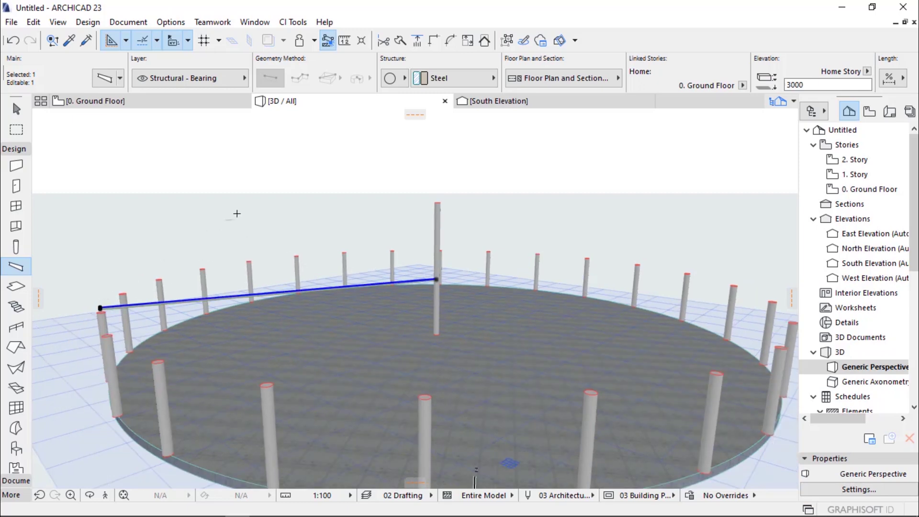
# Change the radial beam's height from 100 to 1500 in Beam Selection Settings
pyautogui.rightClick(301, 164)
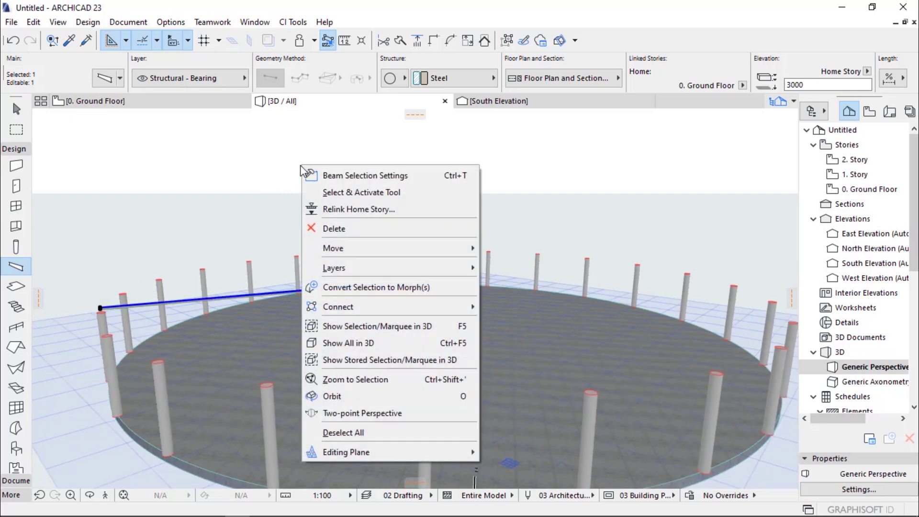
pyautogui.click(374, 180)
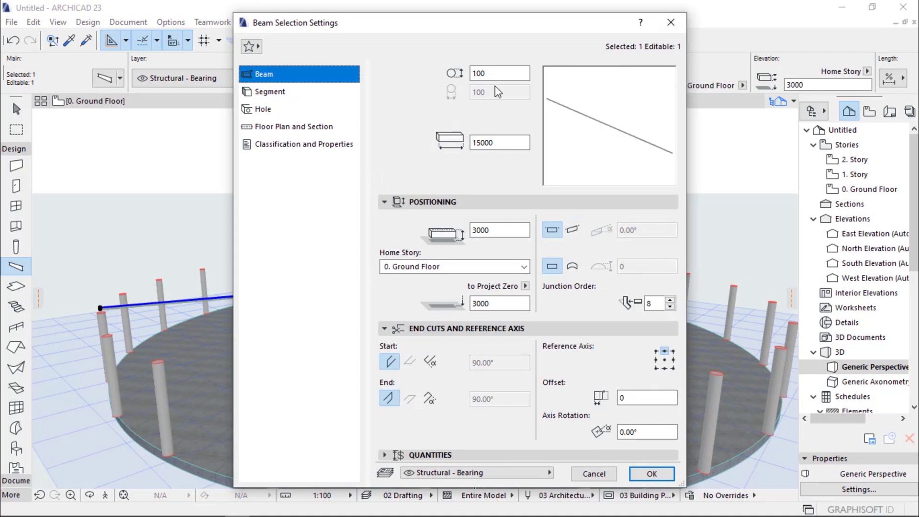
pyautogui.doubleClick(496, 75)
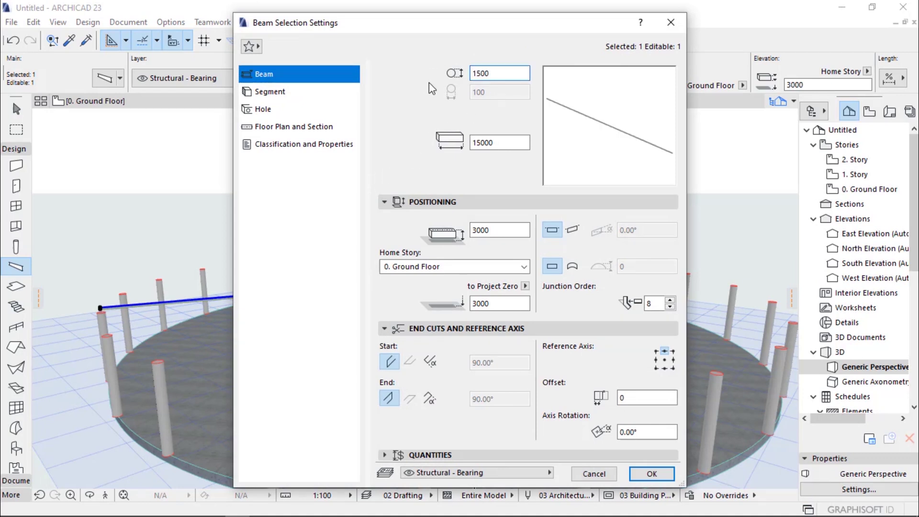
pyautogui.click(651, 474)
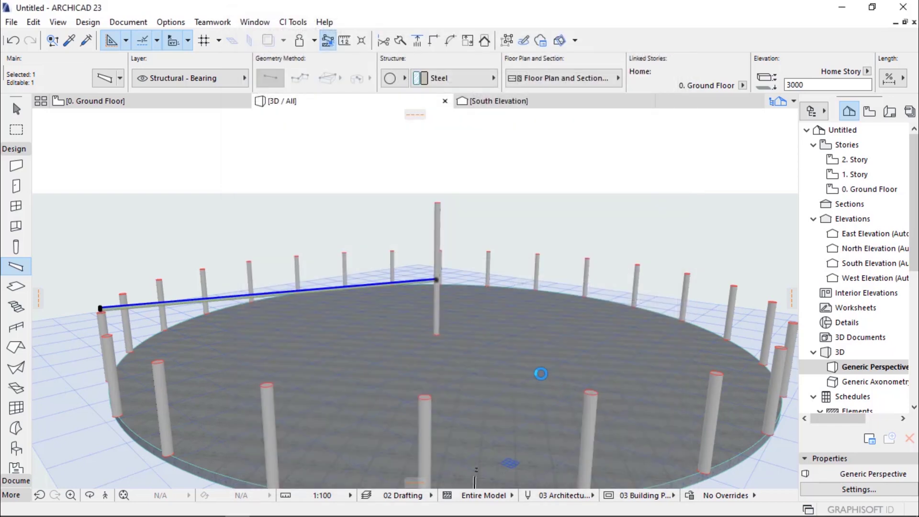
# Stretch the radial beam's inner end vertically up to the tall centre column's top
pyautogui.keyDown('shift'); pyautogui.moveTo(518, 289); pyautogui.dragTo(420, 285, button='middle'); pyautogui.keyUp('shift')
pyautogui.click(452, 306)
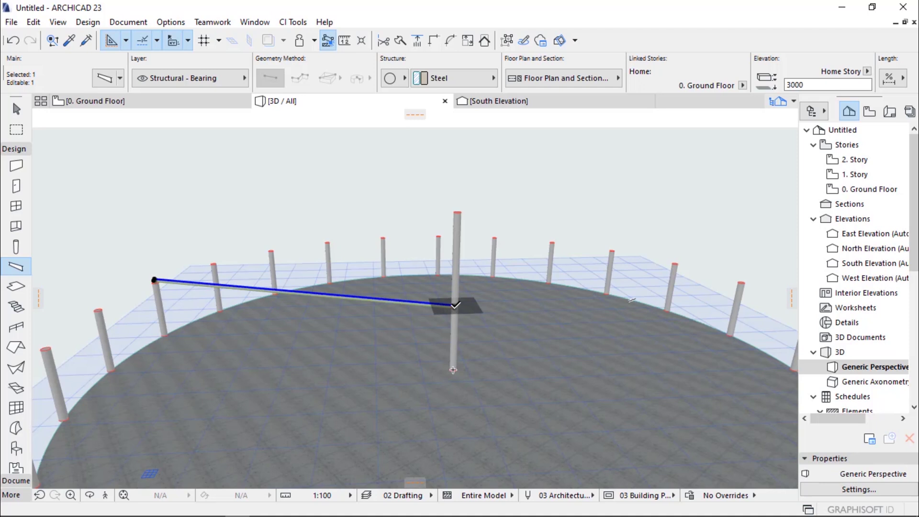
pyautogui.click(455, 305)
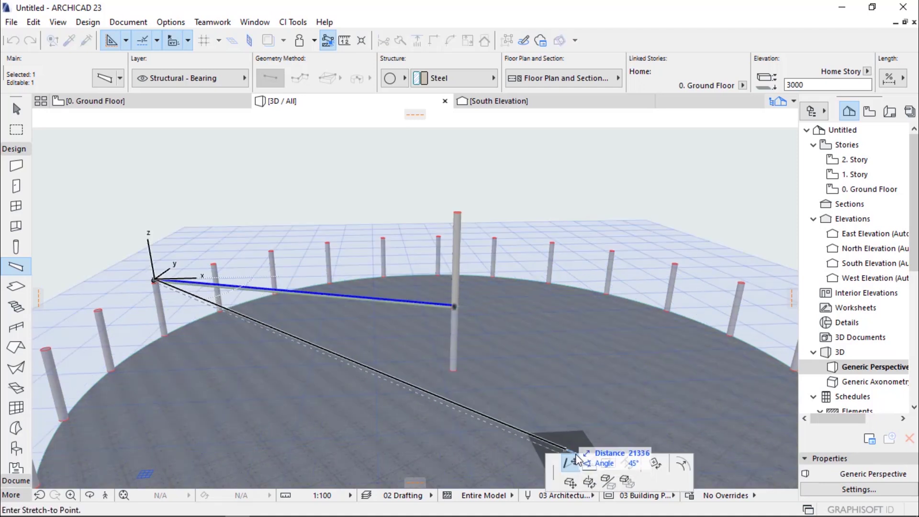
pyautogui.click(590, 463)
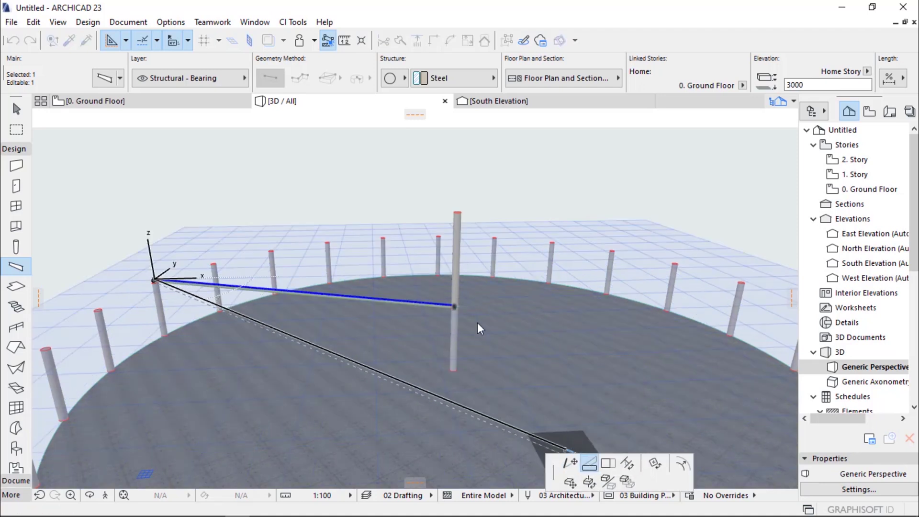
pyautogui.click(458, 212)
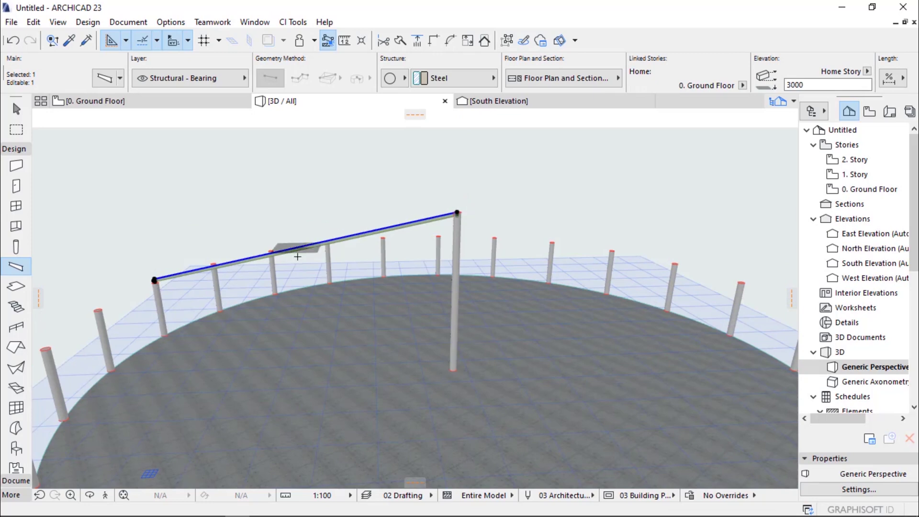
pyautogui.scroll(2, 277, 228)
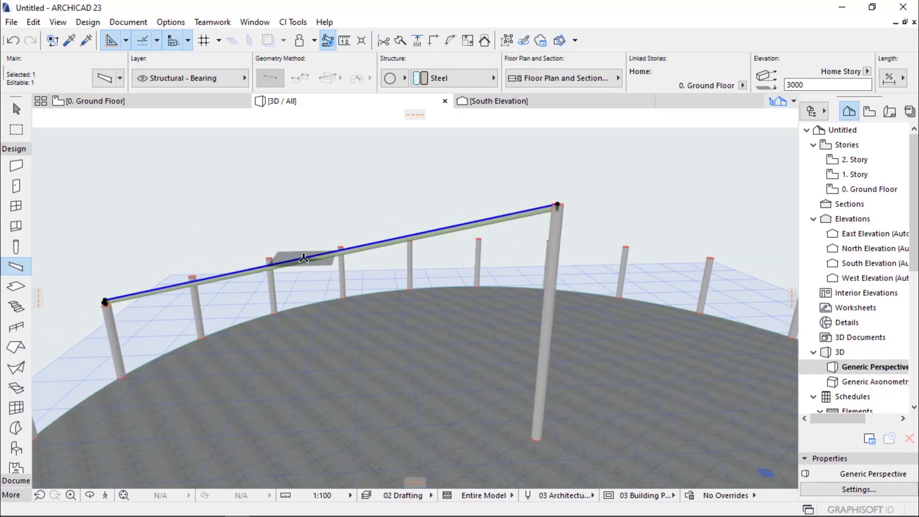
pyautogui.keyDown('shift'); pyautogui.moveTo(294, 258); pyautogui.dragTo(445, 279, button='middle'); pyautogui.keyUp('shift')
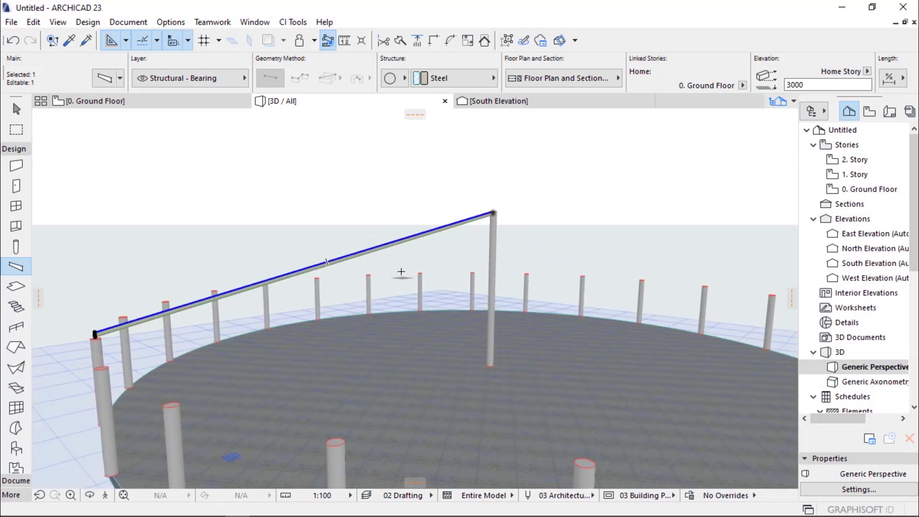
pyautogui.click(310, 267)
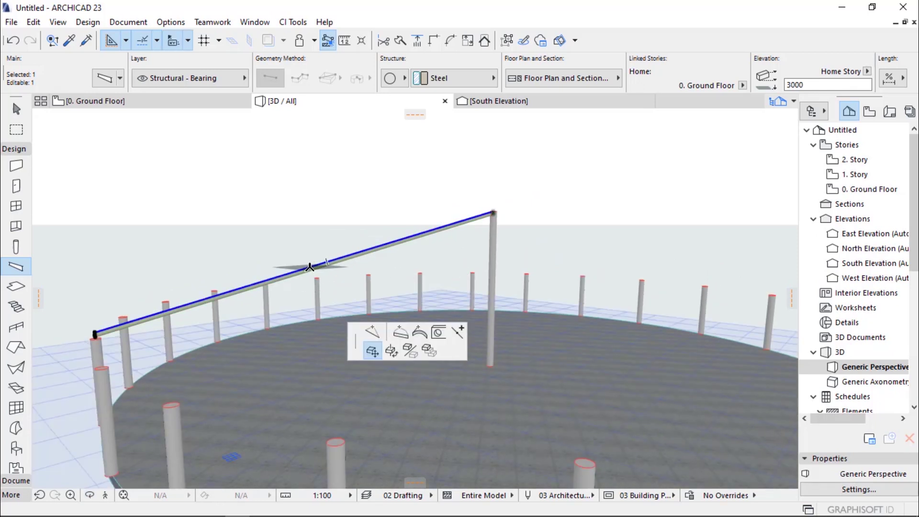
# Curve the sloped beam into an upward arc and orbit to check it side-on
pyautogui.click(383, 349)
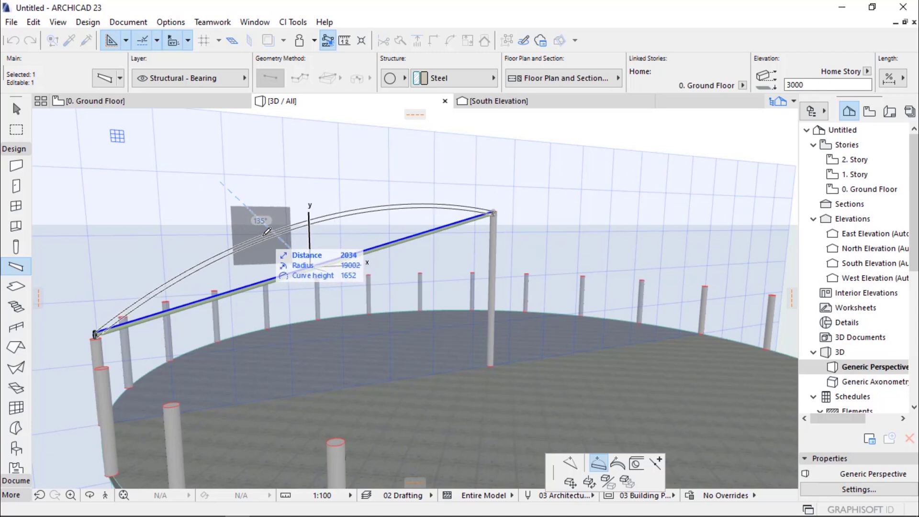
pyautogui.click(267, 232)
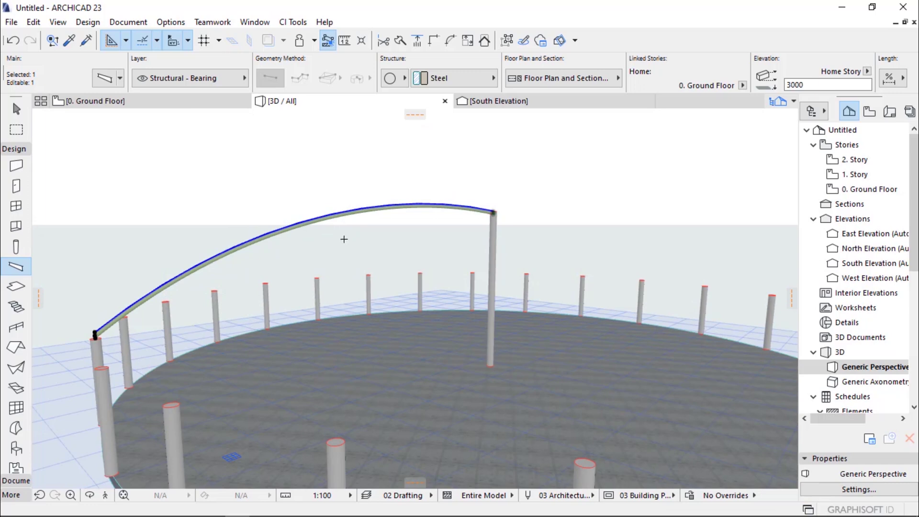
pyautogui.keyDown('shift'); pyautogui.moveTo(242, 244); pyautogui.dragTo(251, 300, button='middle'); pyautogui.keyUp('shift')
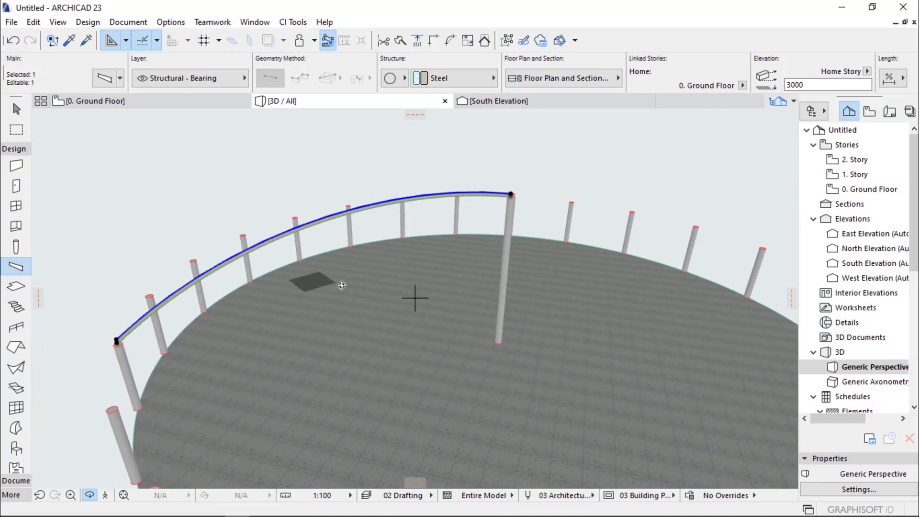
pyautogui.keyDown('shift'); pyautogui.moveTo(417, 299); pyautogui.dragTo(387, 204, button='middle'); pyautogui.keyUp('shift')
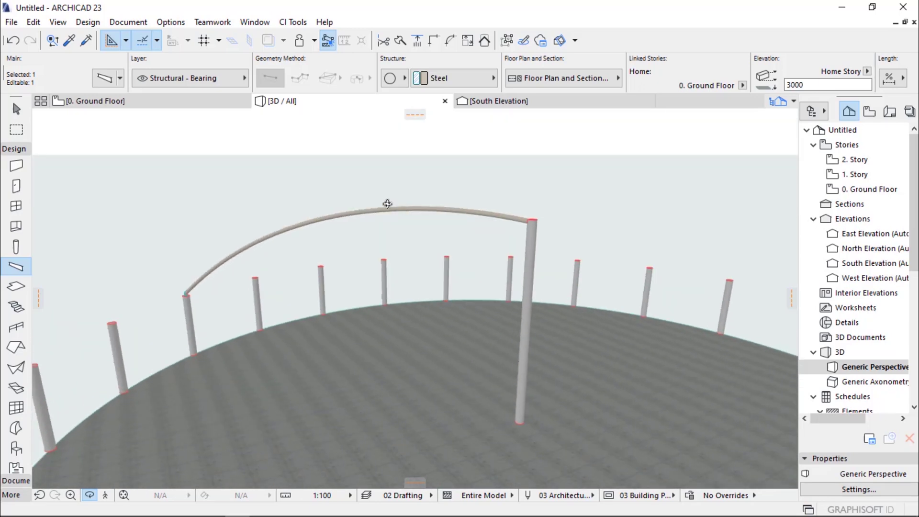
# On the ground floor plan, select the curved beam and set up Multiply as rotated copies at 15°
pyautogui.press('Escape')
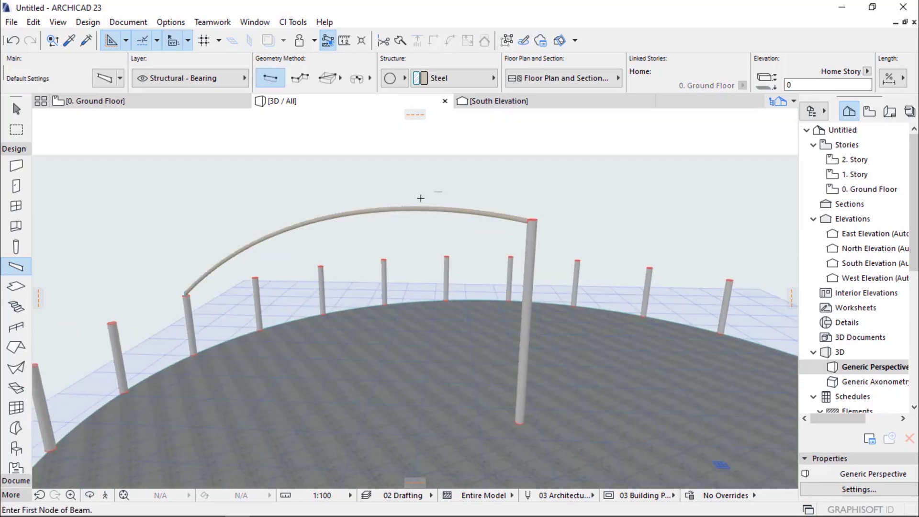
pyautogui.click(98, 101)
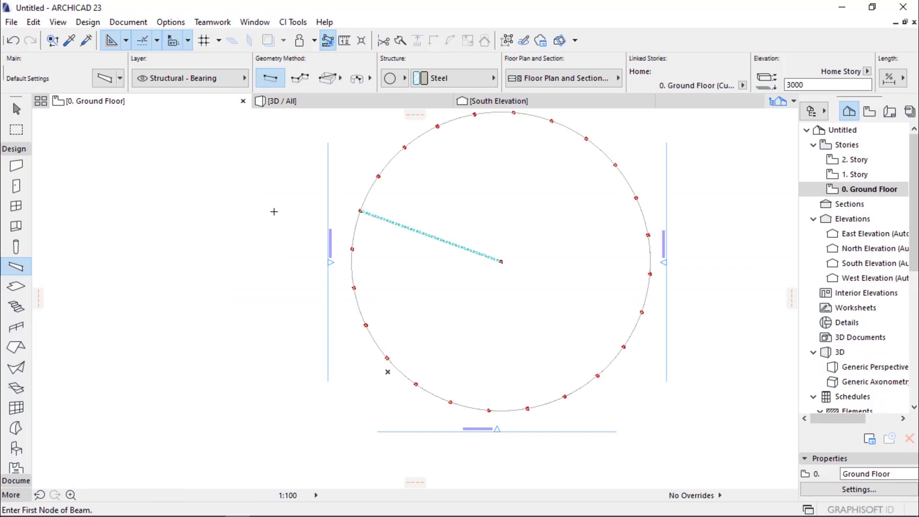
pyautogui.scroll(2, 433, 227)
pyautogui.keyDown('shift'); pyautogui.click(426, 239); pyautogui.keyUp('shift')
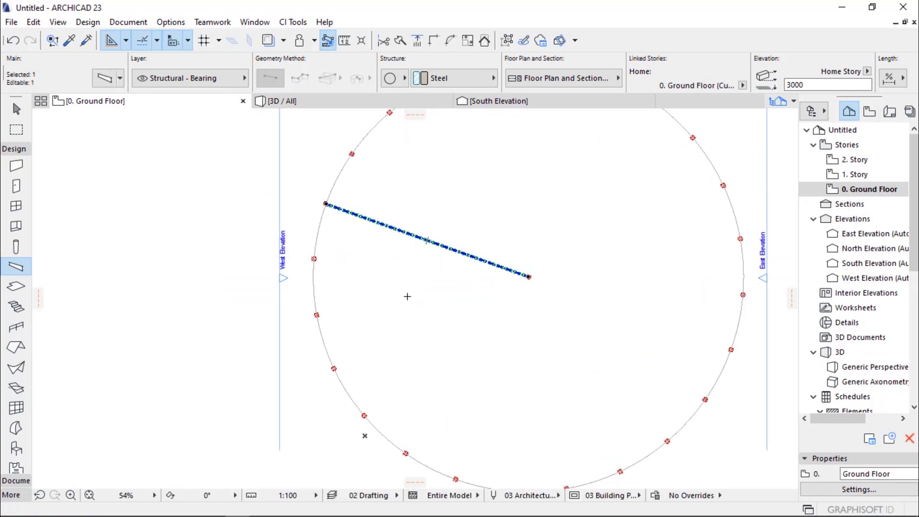
pyautogui.hotkey('ctrl', 'u')
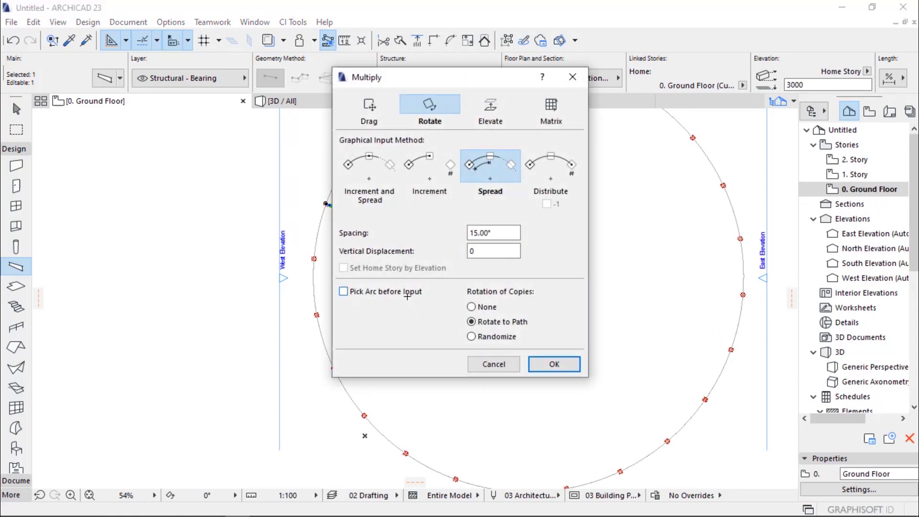
pyautogui.click(553, 364)
# Rotate the copies about the central column around the full circle to every ring column
pyautogui.scroll(8, 540, 278)
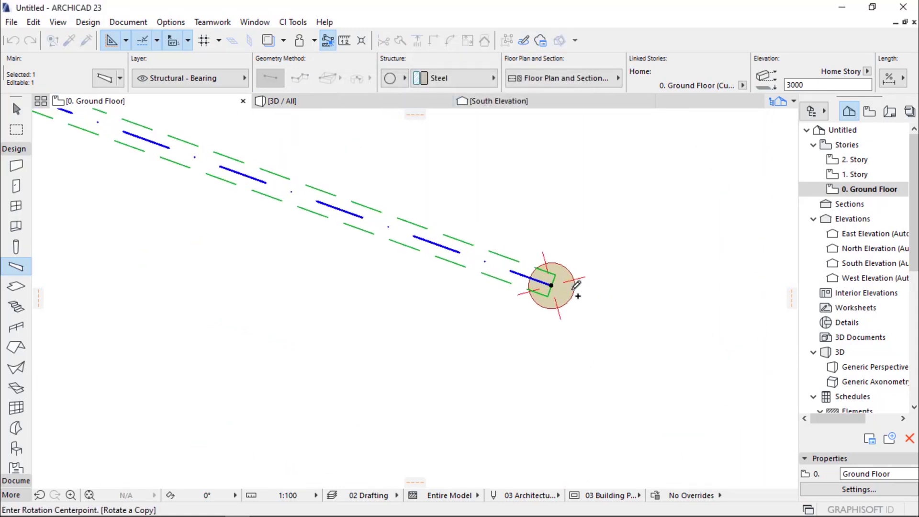
pyautogui.click(552, 285)
pyautogui.scroll(-4, 533, 287)
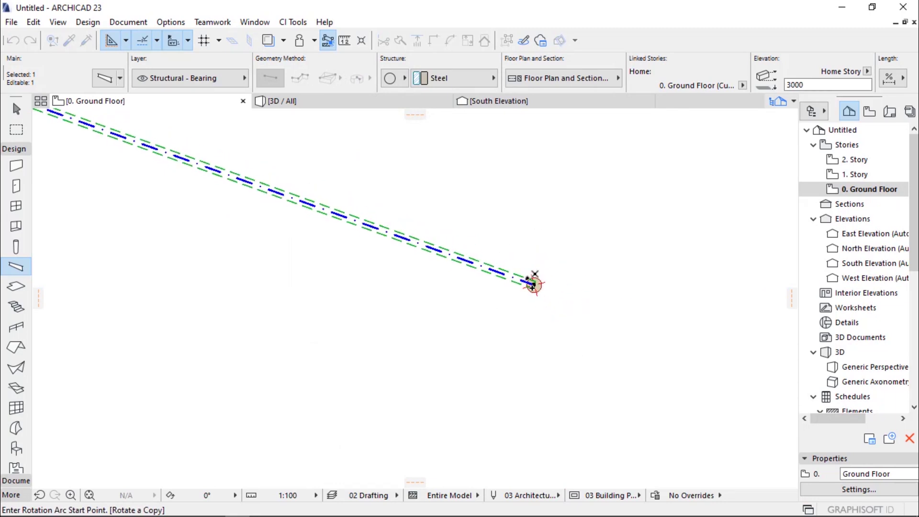
pyautogui.scroll(-3, 532, 287)
pyautogui.scroll(4, 292, 194)
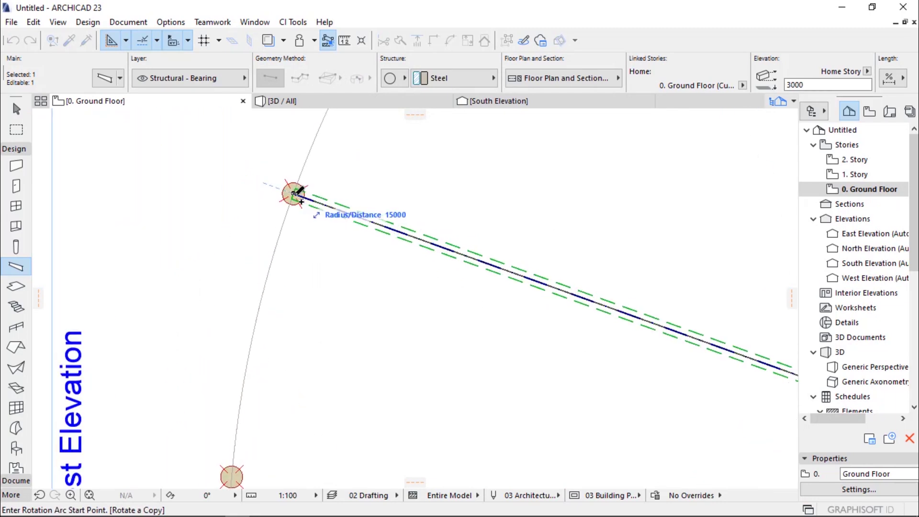
pyautogui.click(294, 194)
pyautogui.scroll(-5, 266, 201)
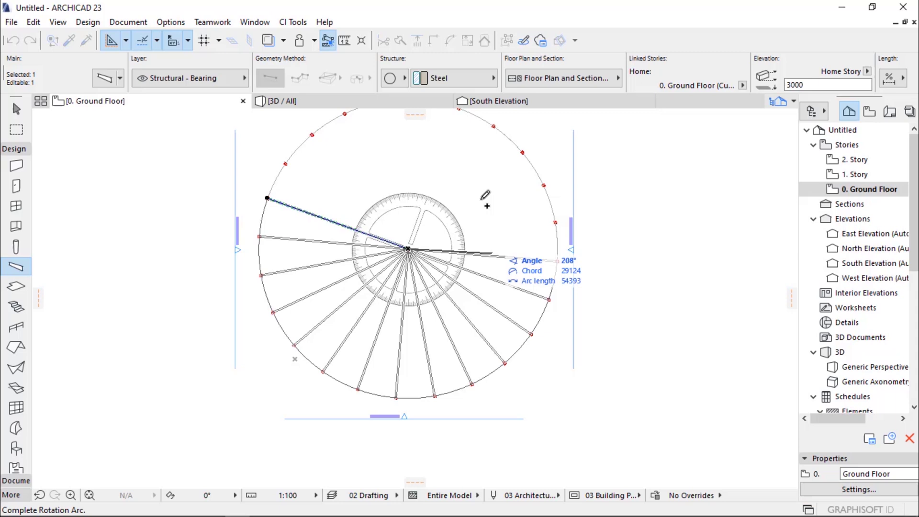
pyautogui.scroll(3, 288, 180)
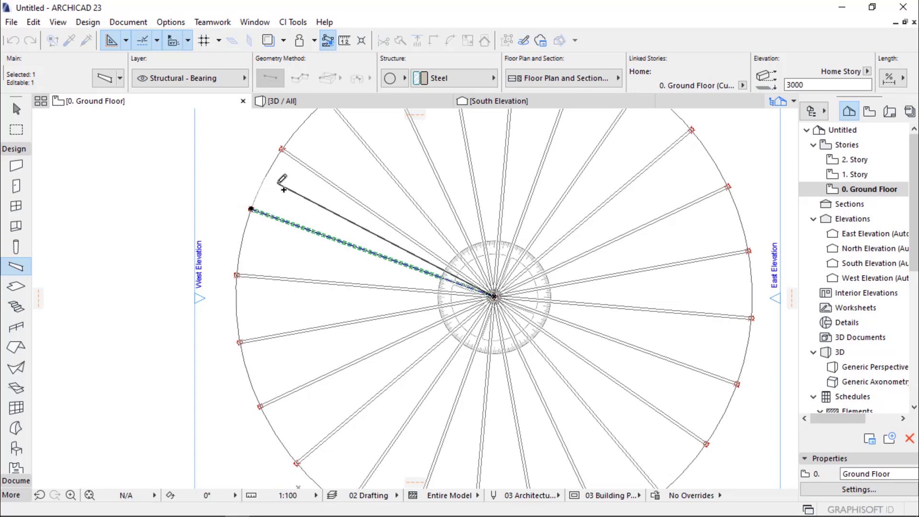
pyautogui.click(284, 190)
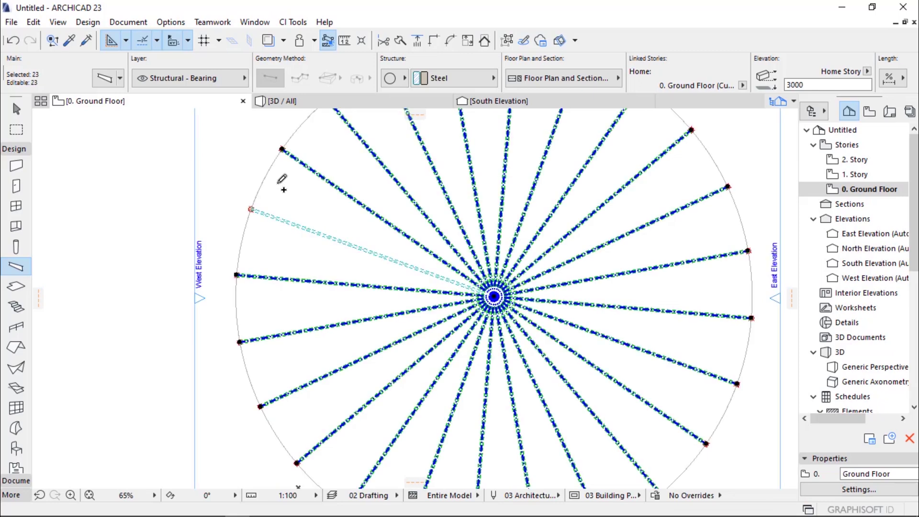
pyautogui.press('Escape')
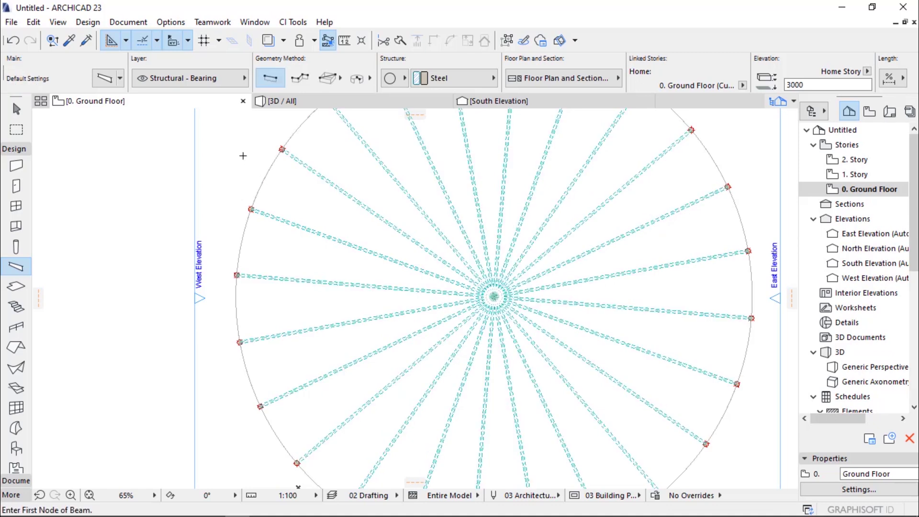
# Switch the Beam tool to curved geometry and place the arc centre on the central column
pyautogui.click(359, 76)
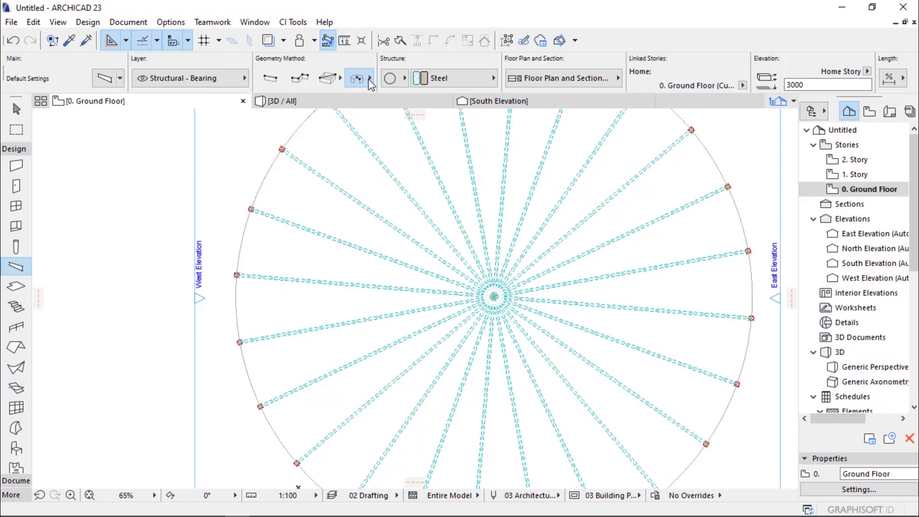
pyautogui.scroll(10, 492, 293)
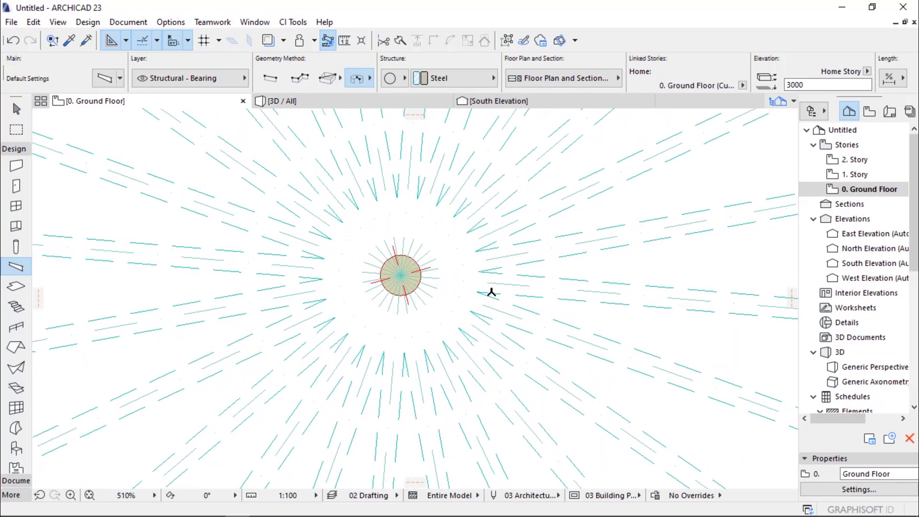
pyautogui.scroll(1, 492, 293)
pyautogui.scroll(5, 362, 296)
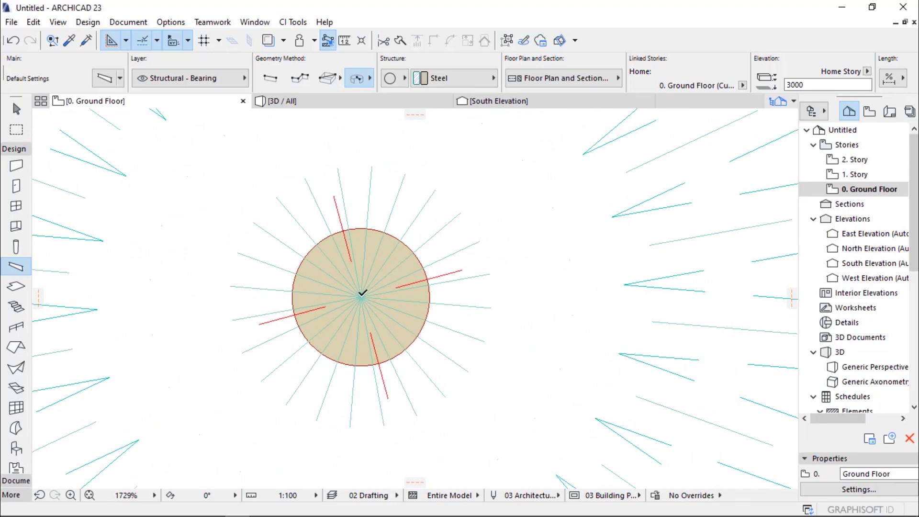
pyautogui.click(361, 294)
pyautogui.scroll(-4, 369, 278)
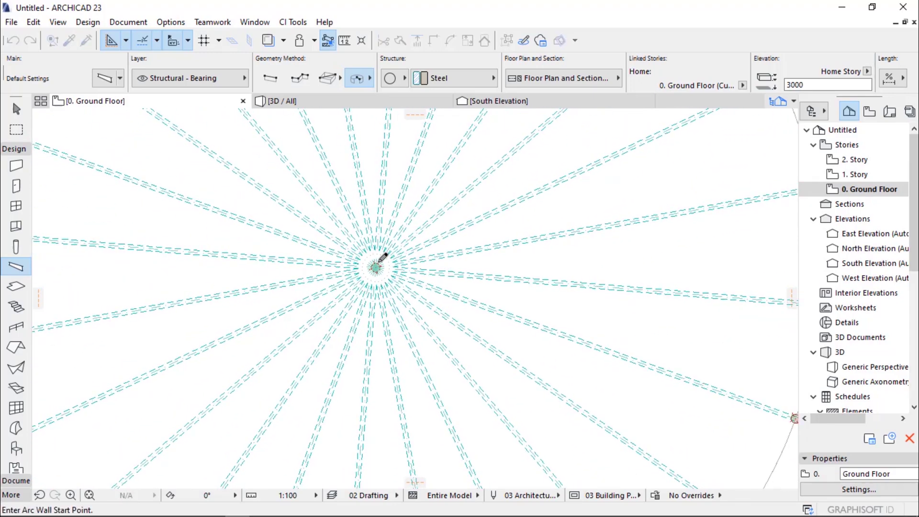
pyautogui.scroll(-4, 381, 260)
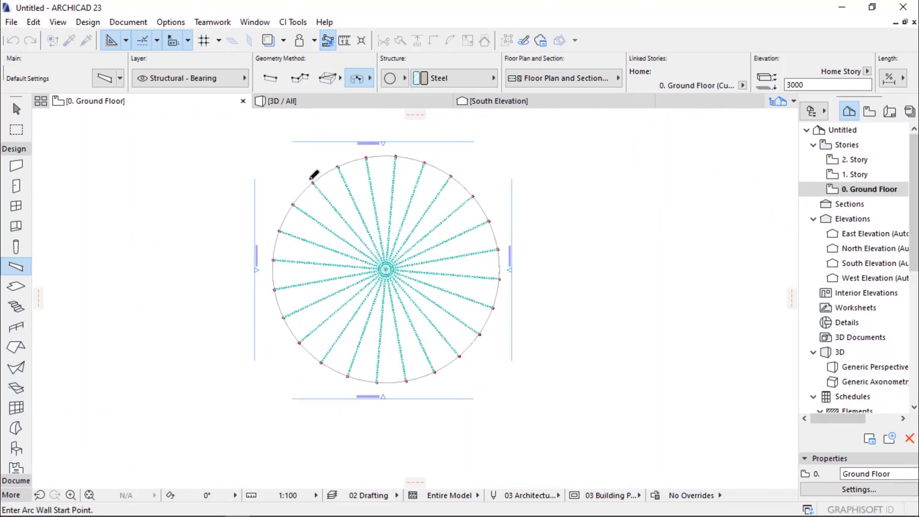
pyautogui.scroll(10, 314, 175)
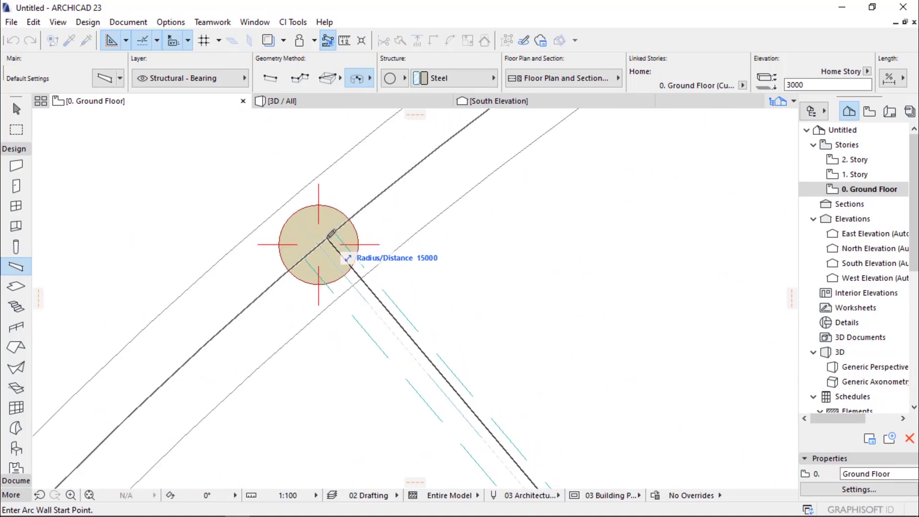
# Draw the ring beam from an edge column around the perimeter, then select it
pyautogui.click(320, 242)
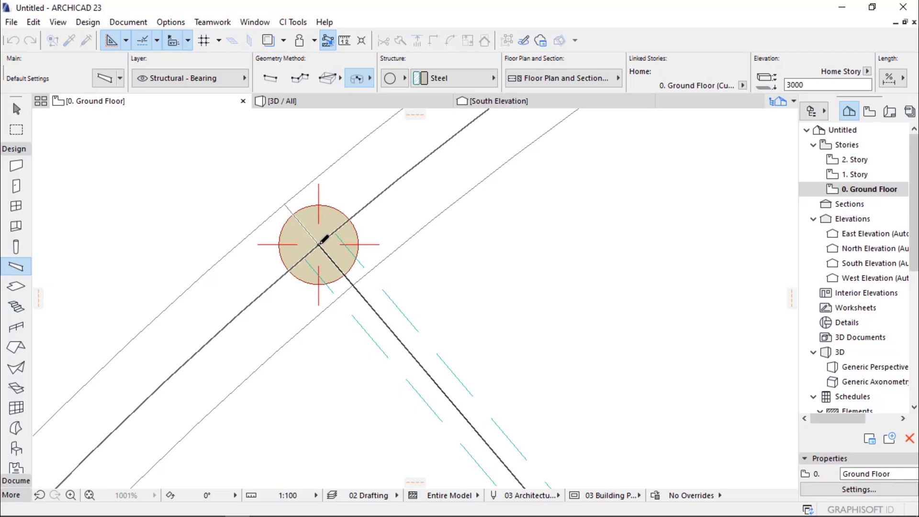
pyautogui.scroll(-5, 324, 238)
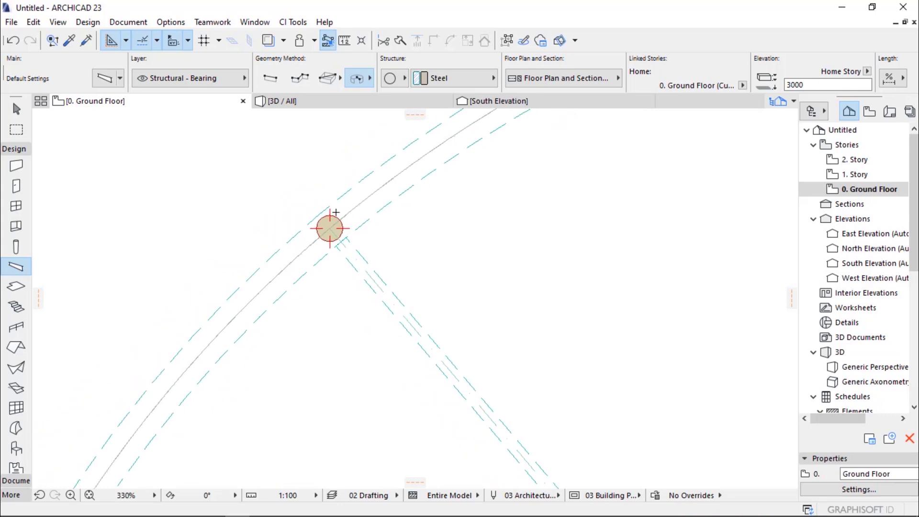
pyautogui.scroll(-2, 336, 212)
pyautogui.press('shift')
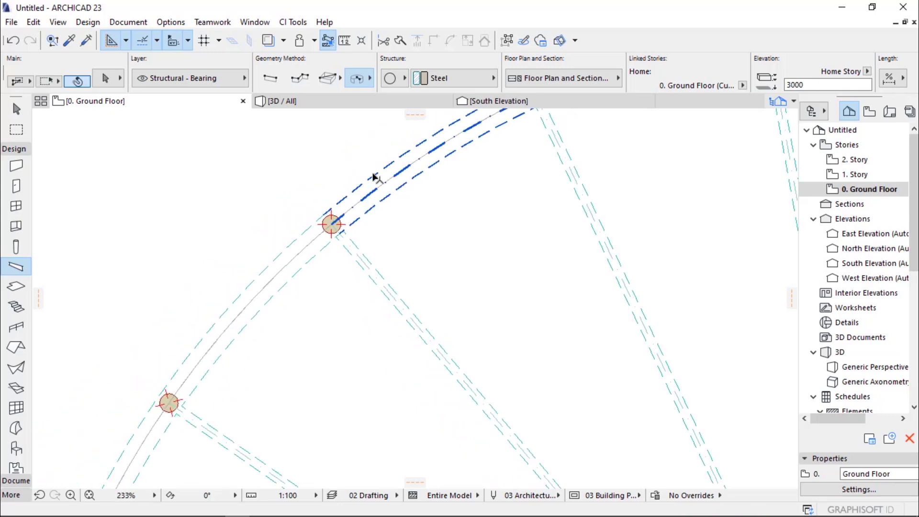
pyautogui.keyDown('shift'); pyautogui.click(375, 177); pyautogui.keyUp('shift')
pyautogui.scroll(-4, 287, 179)
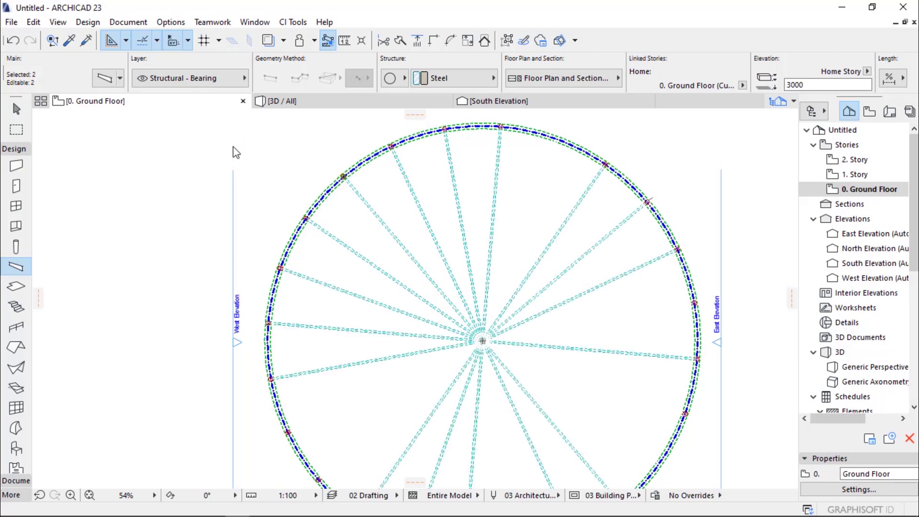
# Reduce the selected ring beam's round profile size from 400 to 150 in Beam Selection Settings
pyautogui.rightClick(161, 185)
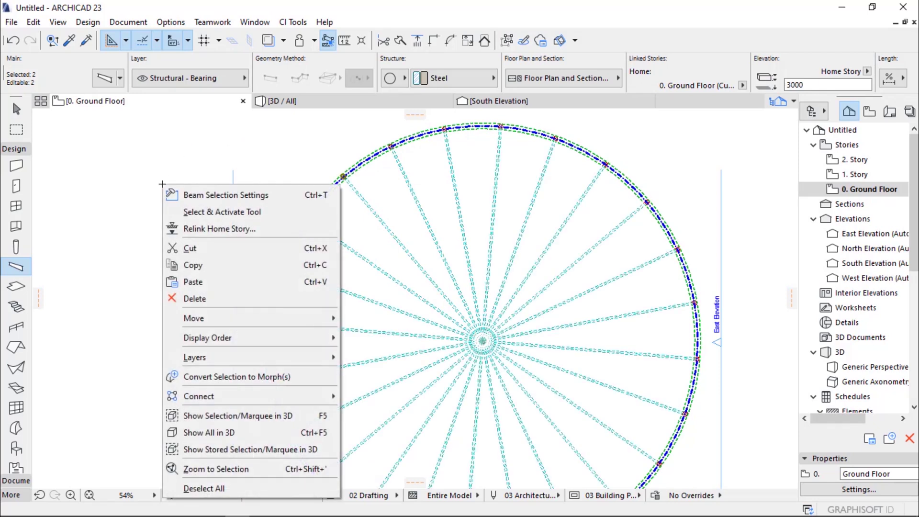
pyautogui.click(186, 192)
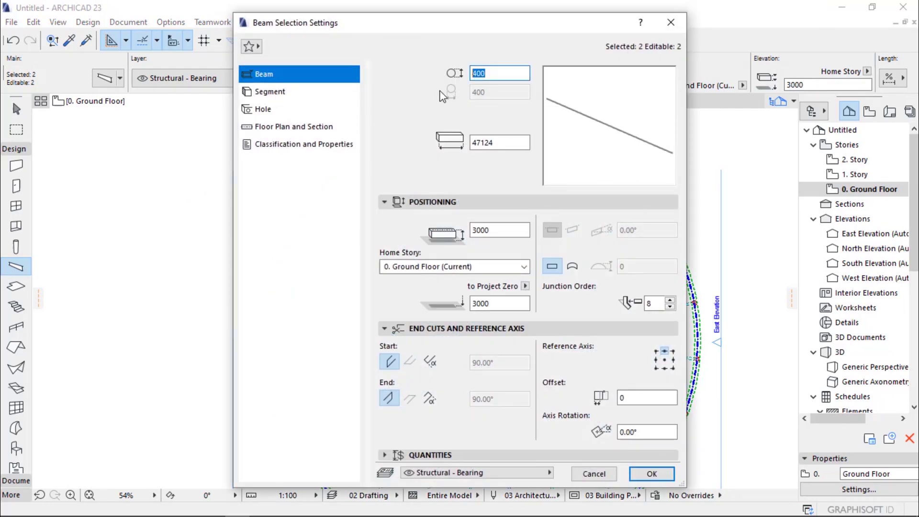
pyautogui.write('1500')
pyautogui.press('BackSpace')
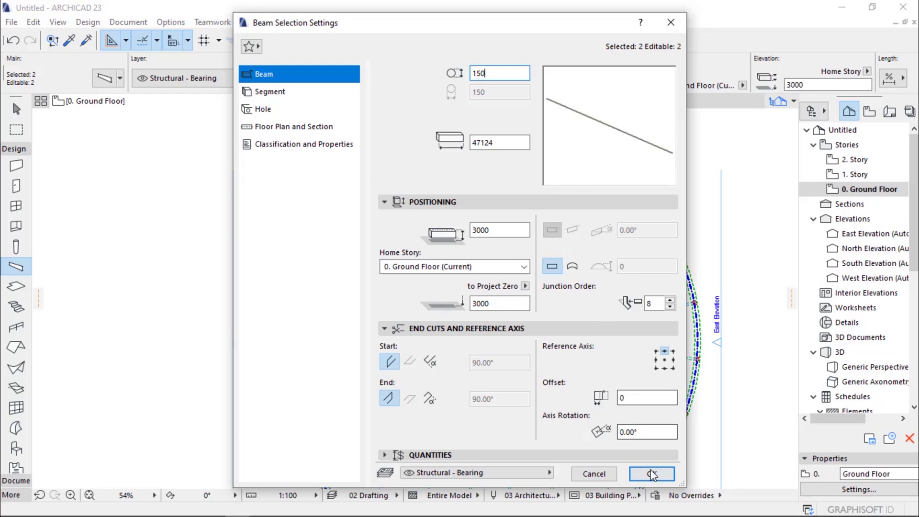
pyautogui.click(652, 474)
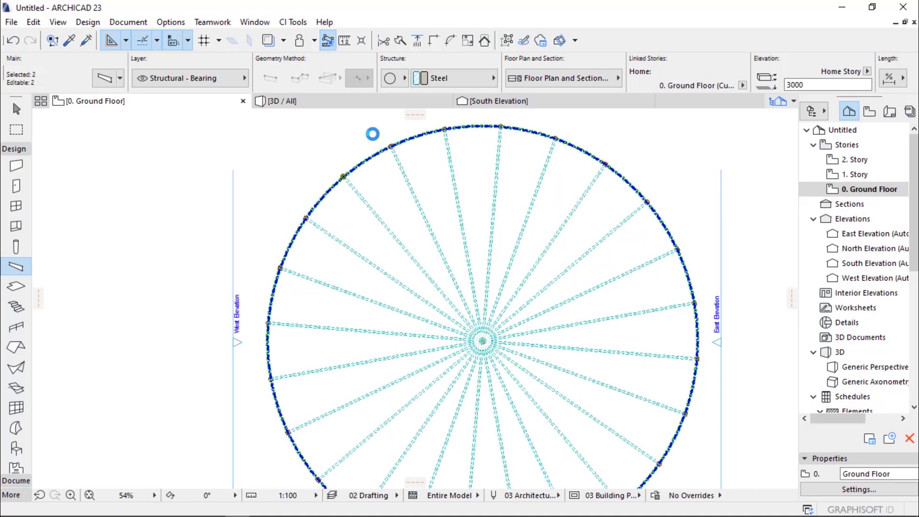
# Deselect the ring beam, switch to 3D, and orbit the dome frame from above and eye level
pyautogui.click(313, 148)
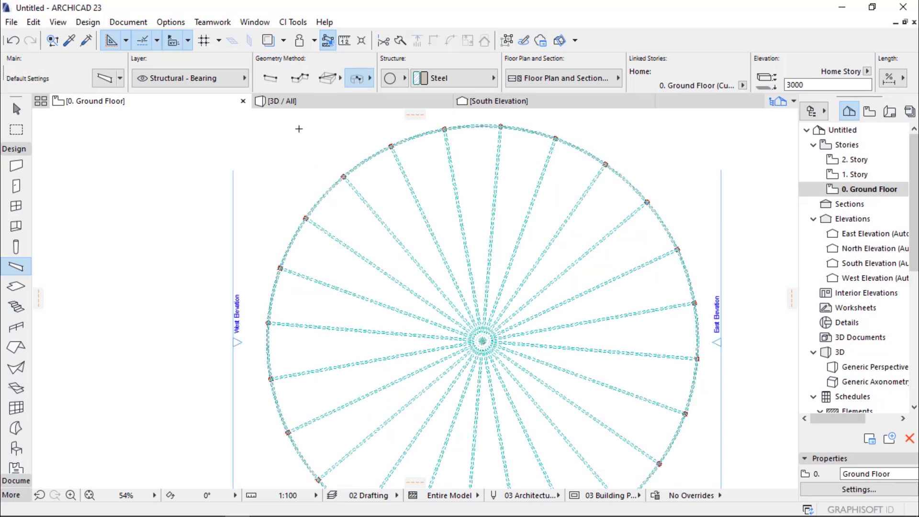
pyautogui.click(282, 101)
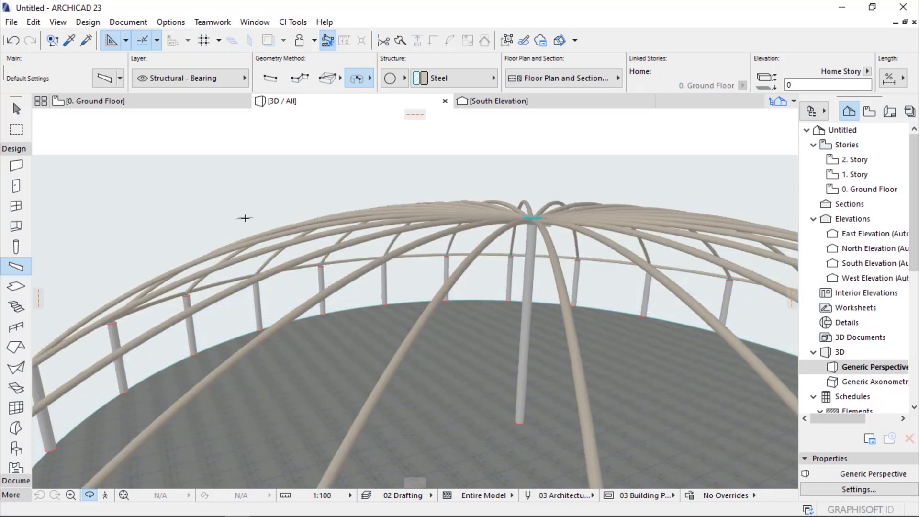
pyautogui.keyDown('shift'); pyautogui.moveTo(256, 213); pyautogui.dragTo(334, 241, button='middle'); pyautogui.keyUp('shift')
pyautogui.scroll(-5, 334, 241)
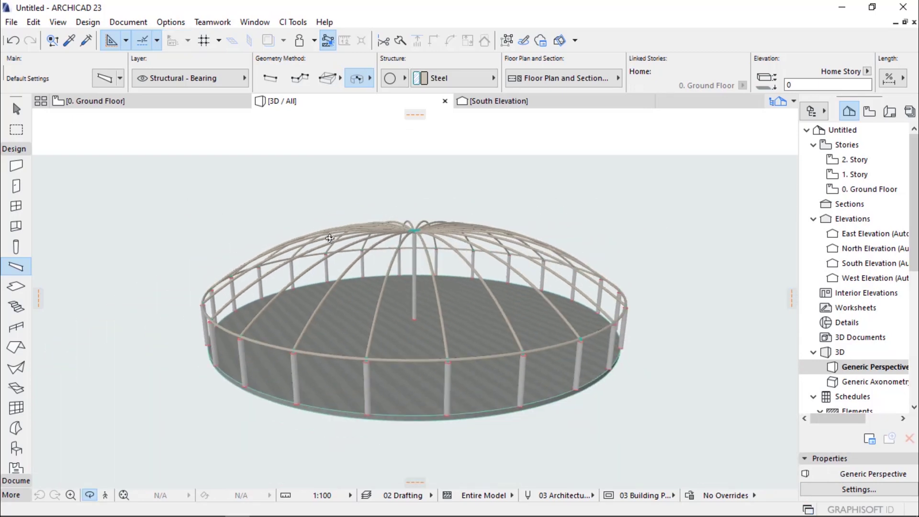
pyautogui.moveTo(206, 354)
pyautogui.keyDown('shift'); pyautogui.mouseDown(button='middle')
pyautogui.moveTo(210, 326)
pyautogui.moveTo(183, 322)
pyautogui.moveTo(189, 354)
pyautogui.mouseUp(button='middle'); pyautogui.keyUp('shift')
pyautogui.scroll(3, 390, 242)
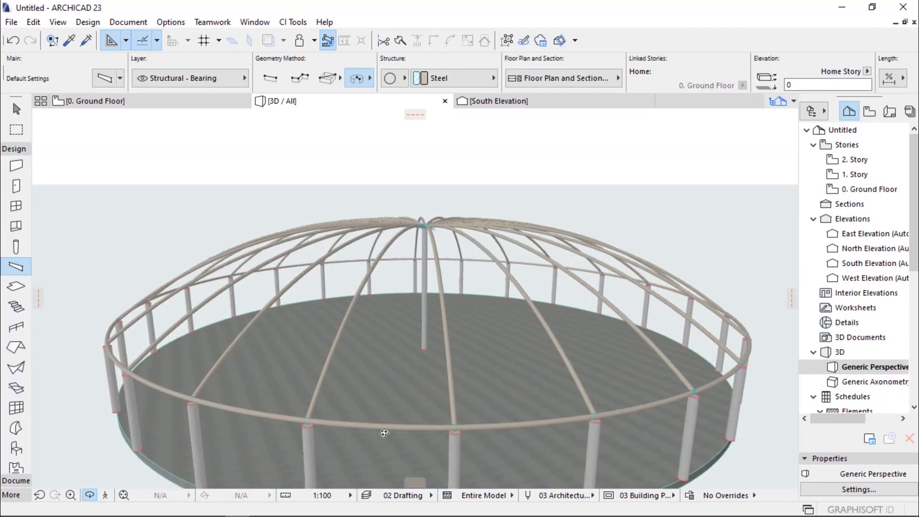
pyautogui.scroll(2, 354, 415)
pyautogui.keyDown('shift'); pyautogui.moveTo(354, 415); pyautogui.dragTo(330, 409, button='middle'); pyautogui.keyUp('shift')
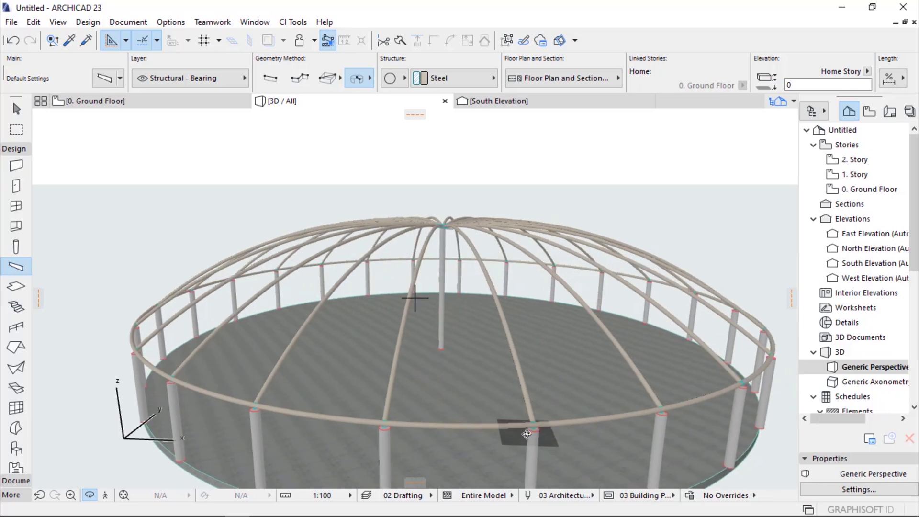
pyautogui.scroll(2, 494, 417)
pyautogui.moveTo(486, 427)
pyautogui.keyDown('shift'); pyautogui.mouseDown(button='middle')
pyautogui.moveTo(392, 432)
pyautogui.moveTo(500, 430)
pyautogui.mouseUp(button='middle'); pyautogui.keyUp('shift')
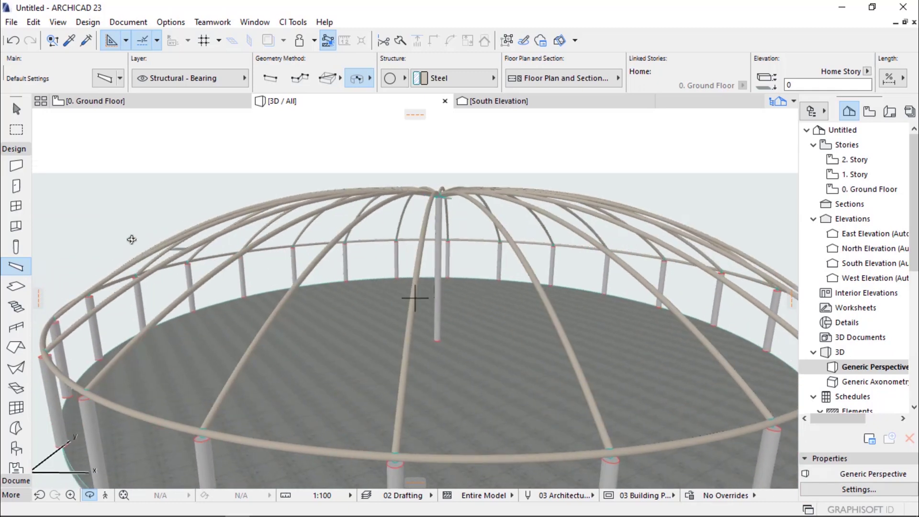
# Choose the Morph tool and zoom in on a radial beam's base
pyautogui.click(16, 428)
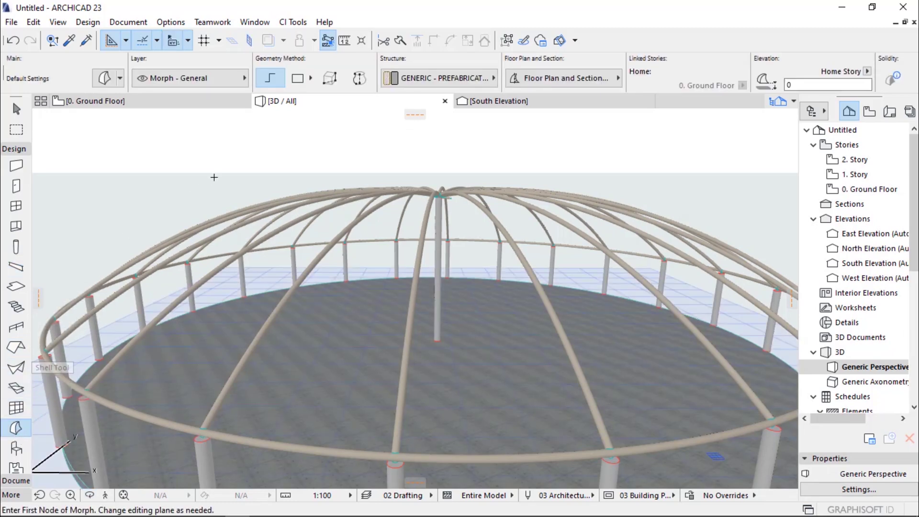
pyautogui.scroll(-3, 371, 256)
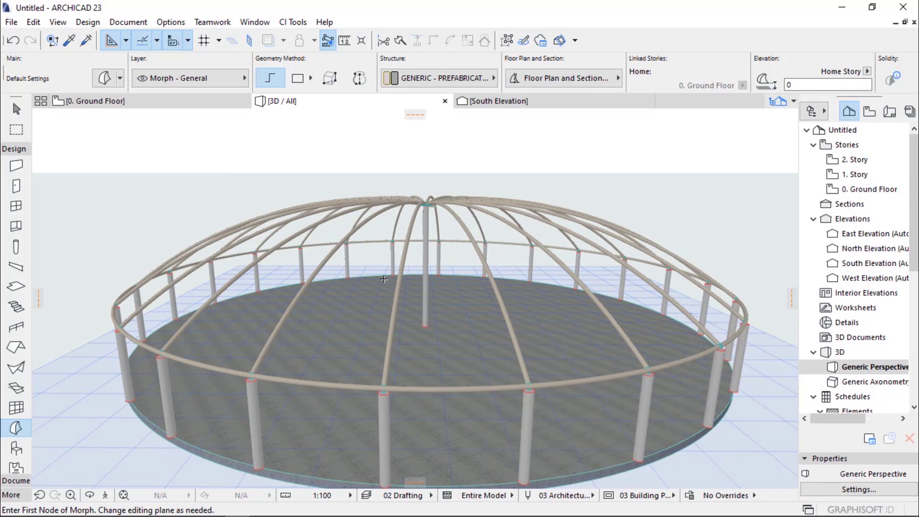
pyautogui.scroll(4, 485, 394)
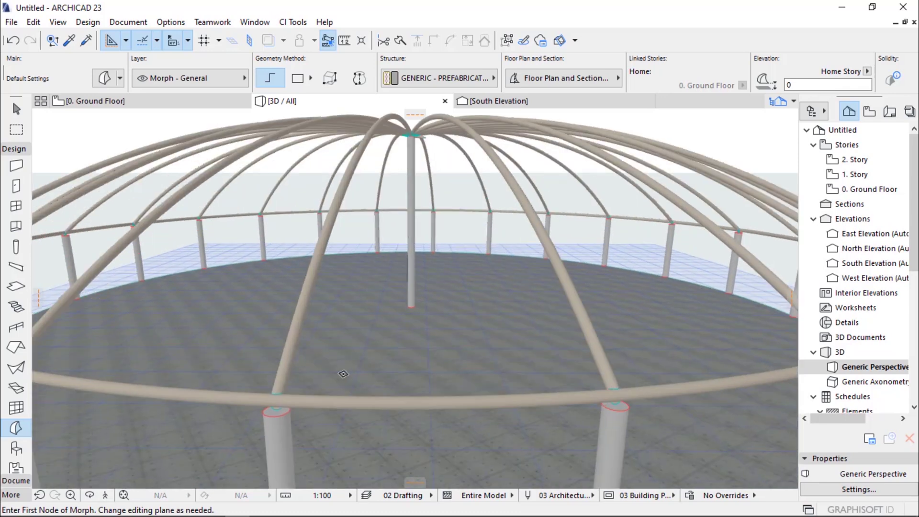
pyautogui.keyDown('shift'); pyautogui.moveTo(322, 367); pyautogui.dragTo(360, 364, button='middle'); pyautogui.keyUp('shift')
pyautogui.scroll(-5, 360, 364)
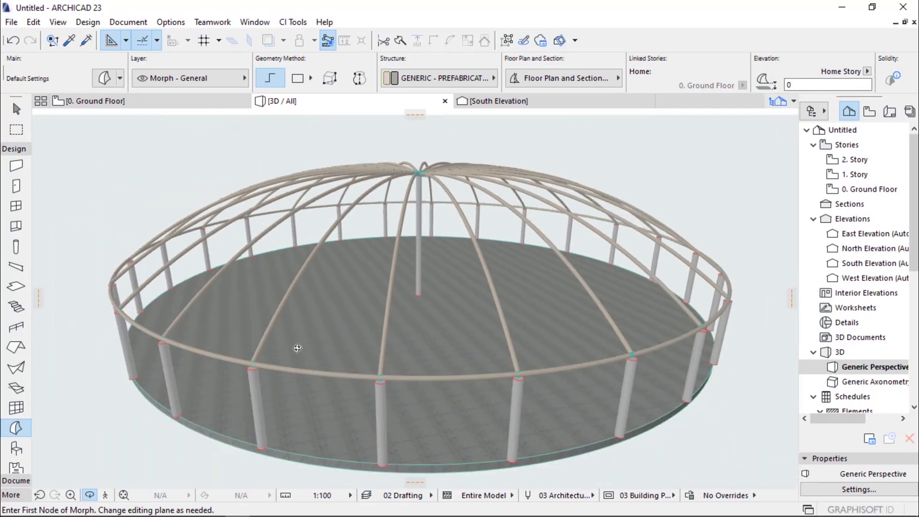
pyautogui.scroll(8, 268, 362)
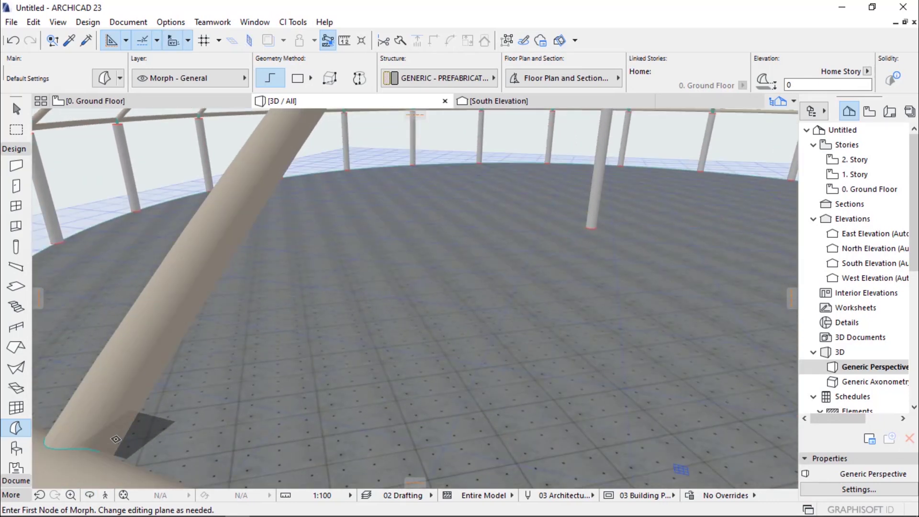
# Place the morph's first node at a beam foot with an arc edge, orbiting toward the apex
pyautogui.click(85, 449)
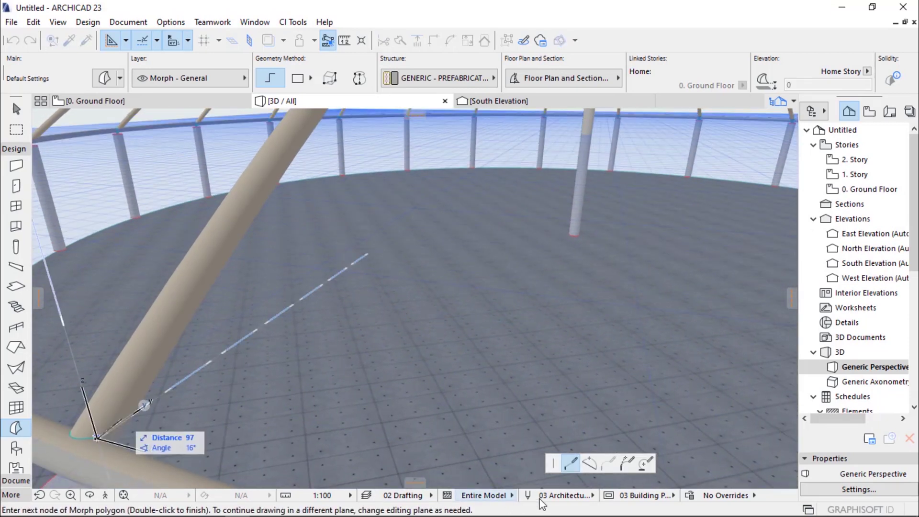
pyautogui.click(590, 463)
pyautogui.scroll(-10, 351, 336)
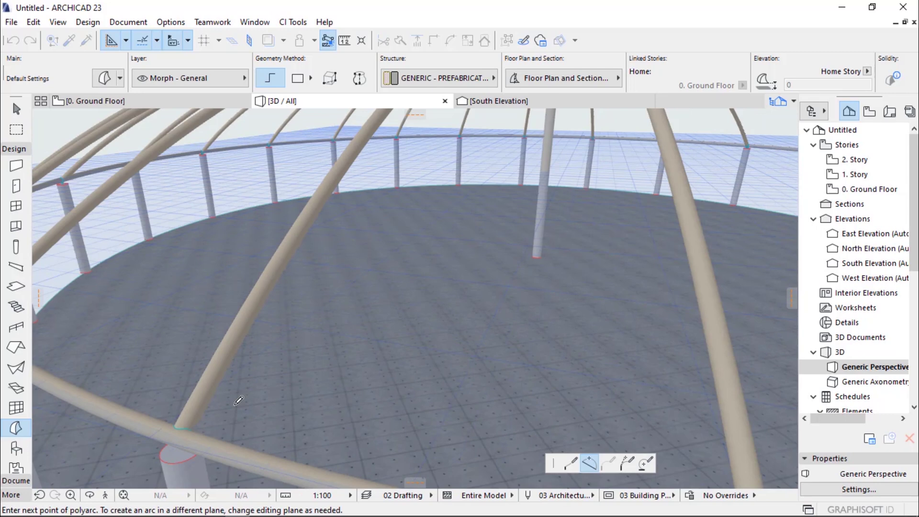
pyautogui.scroll(8, 440, 147)
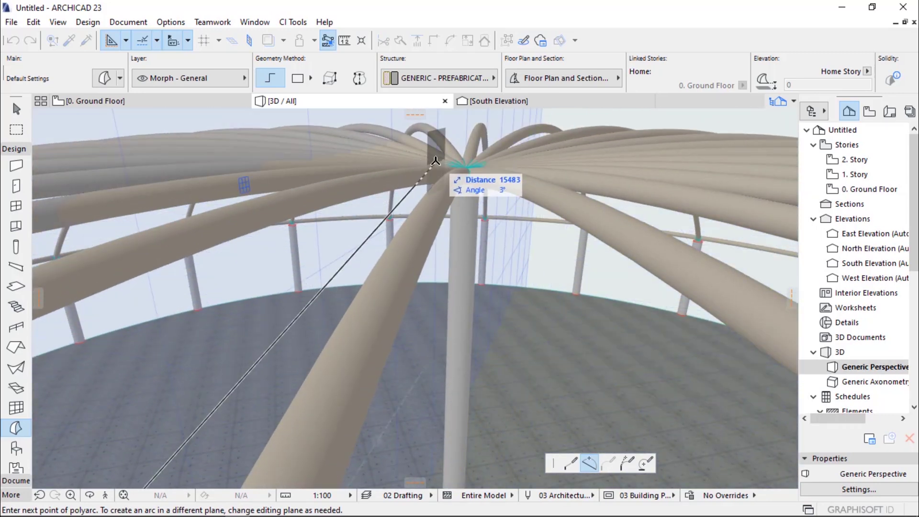
pyautogui.press('o')
pyautogui.moveTo(434, 161); pyautogui.dragTo(504, 179)
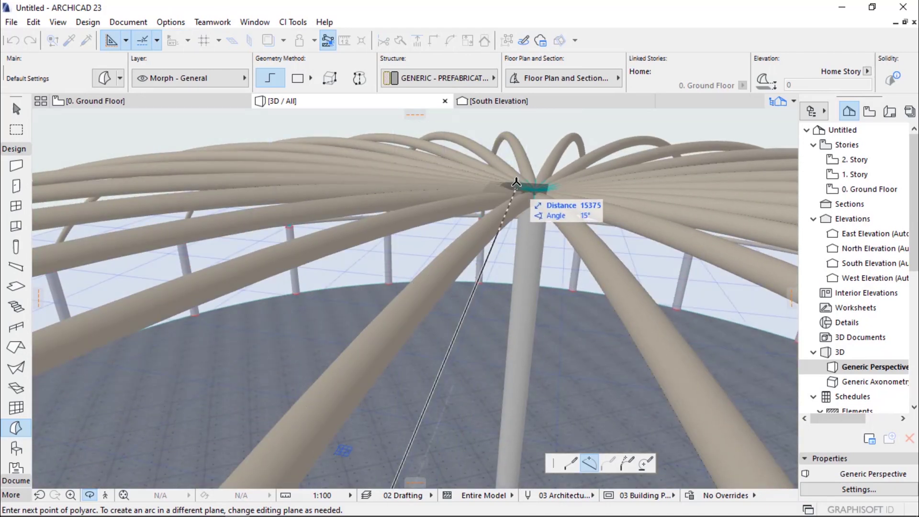
pyautogui.scroll(-10, 516, 182)
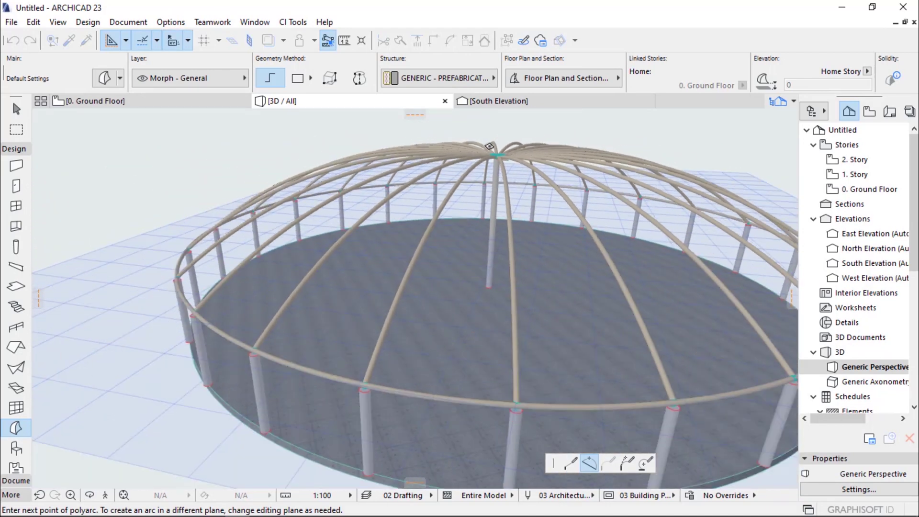
pyautogui.scroll(10, 495, 155)
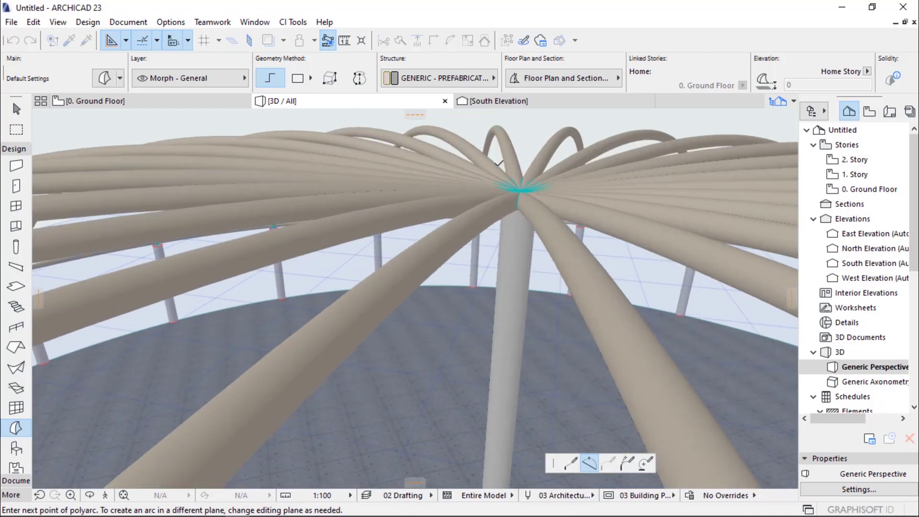
pyautogui.scroll(3, 519, 175)
pyautogui.scroll(3, 536, 194)
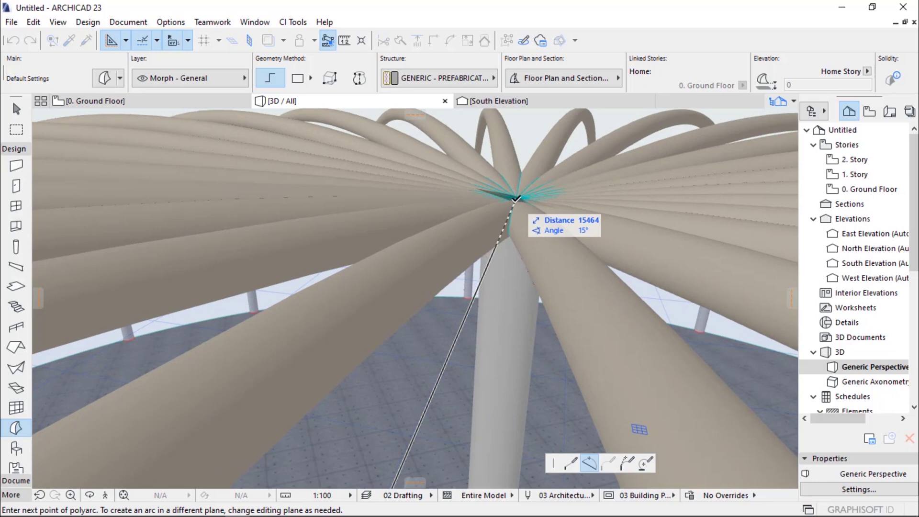
pyautogui.scroll(4, 516, 199)
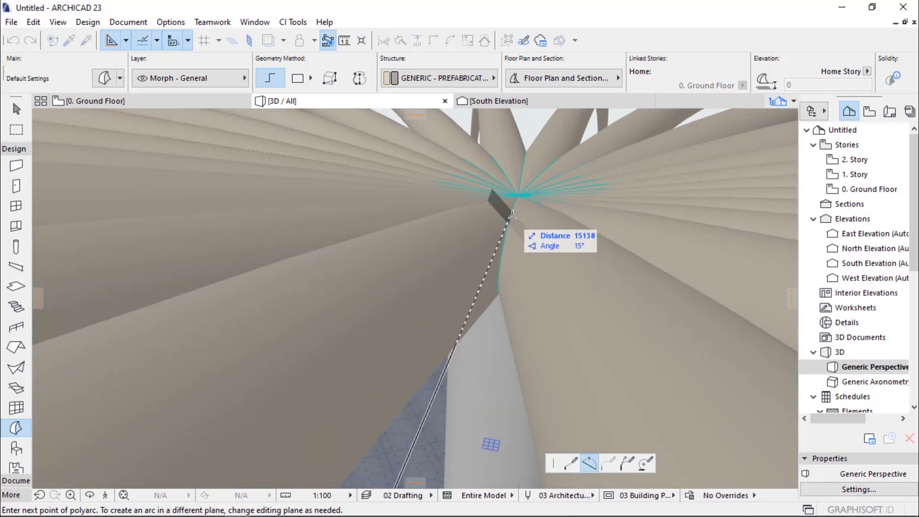
# Place the morph point at the dome apex and arc the edge along the first radial beam
pyautogui.click(514, 203)
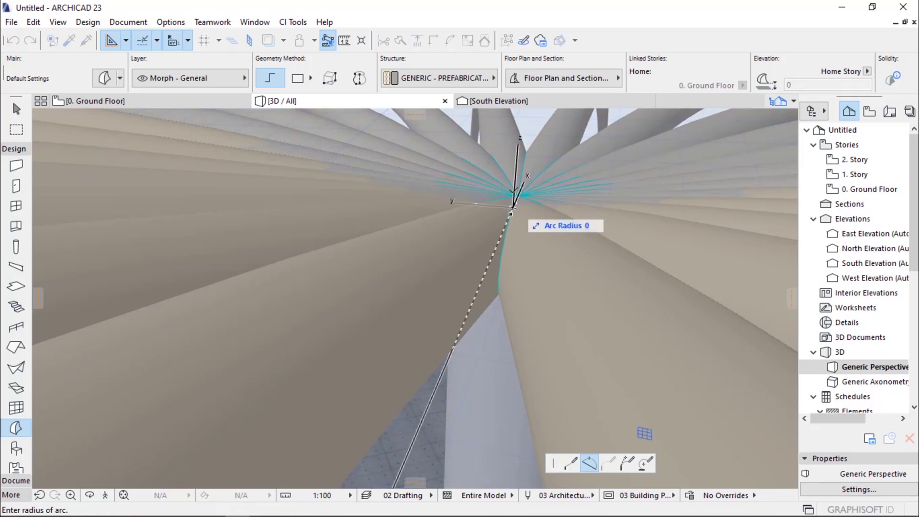
pyautogui.scroll(-5, 519, 192)
pyautogui.scroll(-2, 530, 153)
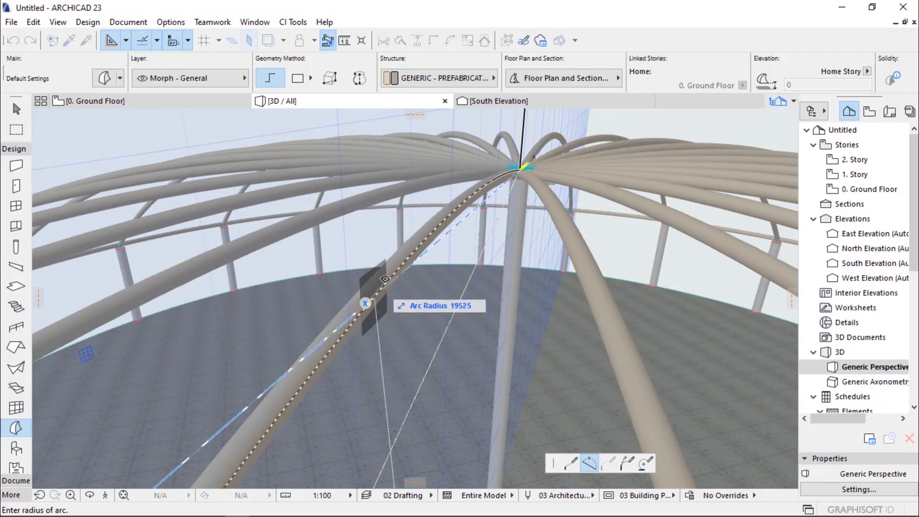
pyautogui.scroll(-5, 385, 279)
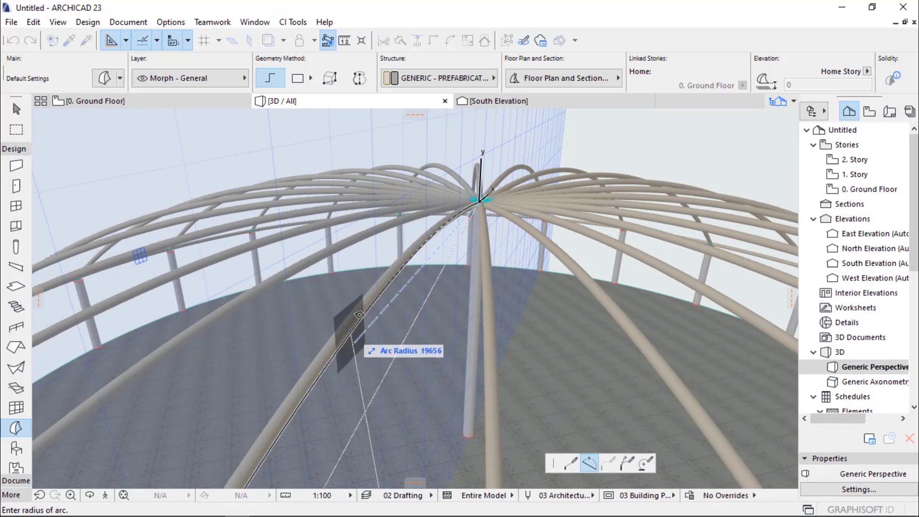
pyautogui.scroll(-3, 359, 314)
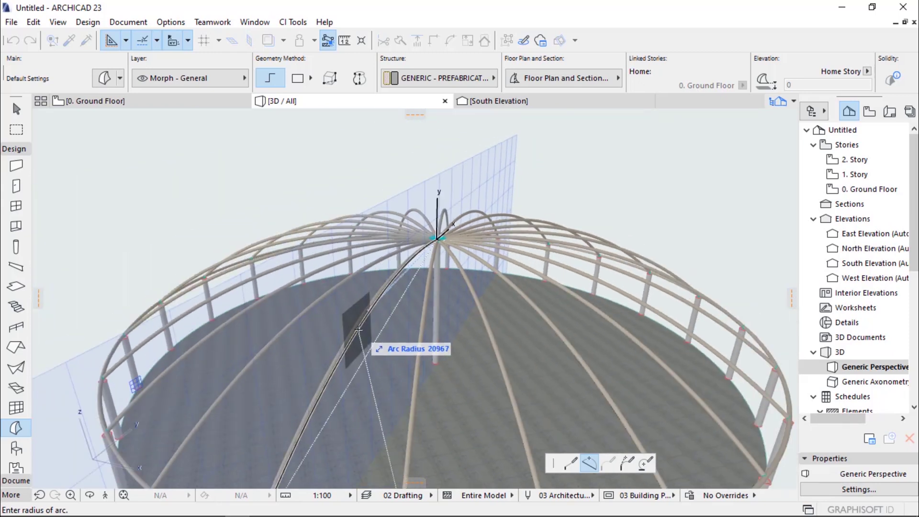
pyautogui.scroll(2, 355, 332)
pyautogui.scroll(4, 352, 342)
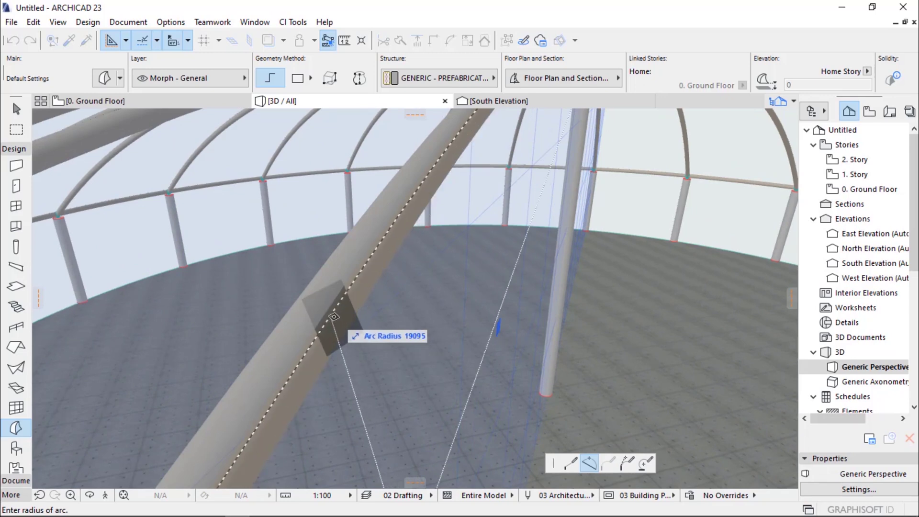
pyautogui.click(329, 317)
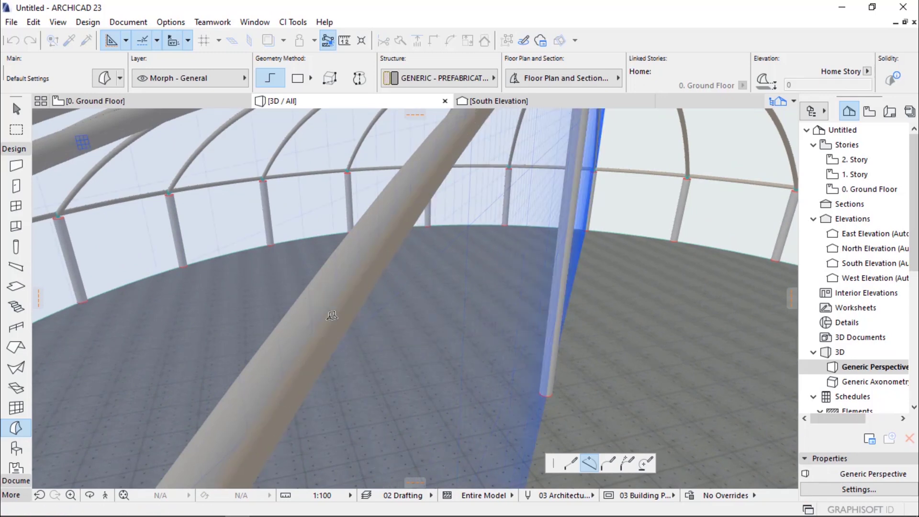
pyautogui.scroll(-8, 355, 308)
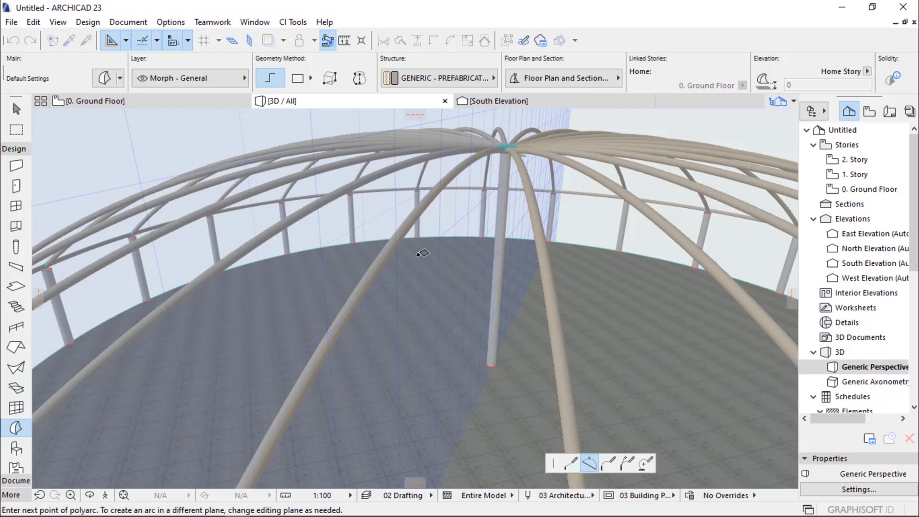
pyautogui.scroll(-5, 446, 240)
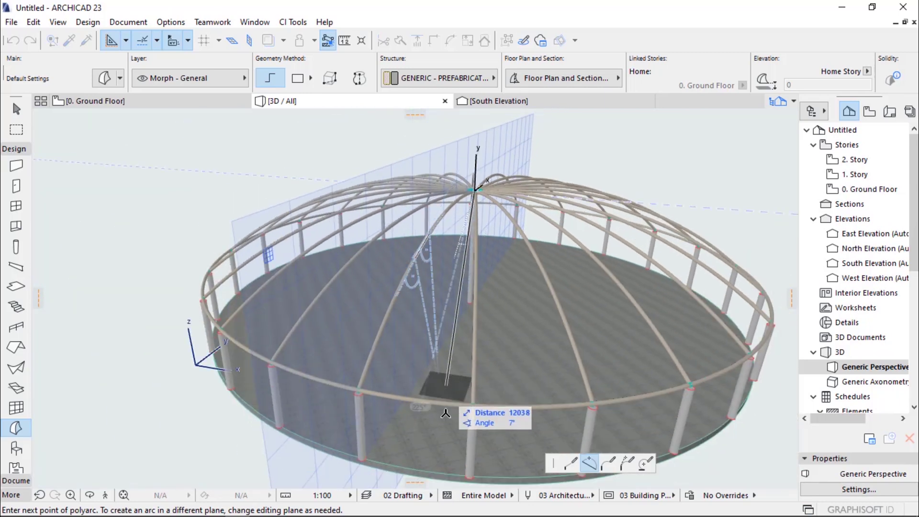
# Add an outline point on the ring beam, arcing that edge on a vertical plane along the next beam
pyautogui.scroll(8, 462, 424)
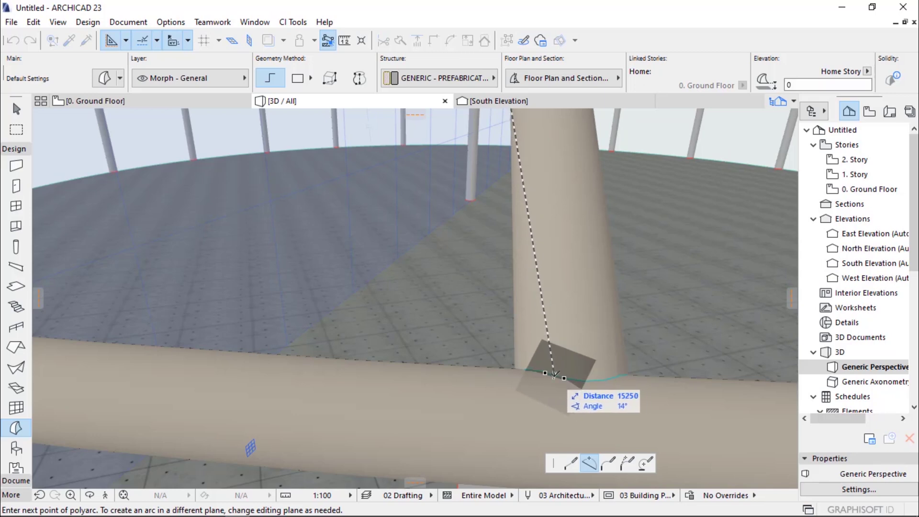
pyautogui.click(554, 375)
pyautogui.scroll(-6, 554, 371)
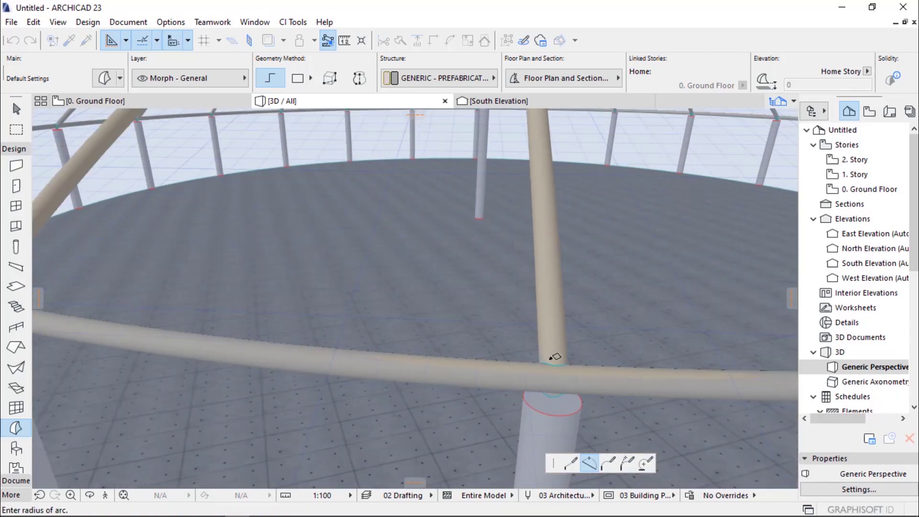
pyautogui.scroll(-4, 553, 358)
pyautogui.scroll(-2, 546, 240)
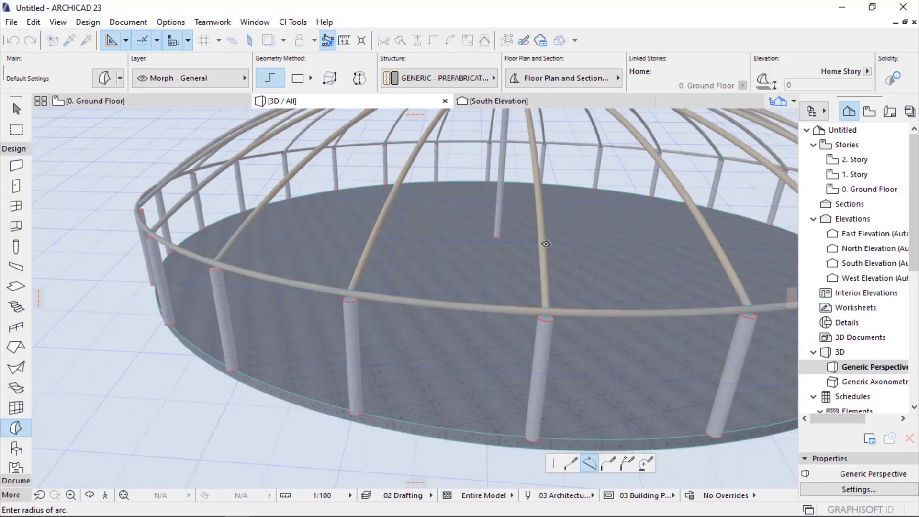
pyautogui.scroll(-2, 542, 198)
pyautogui.scroll(8, 541, 268)
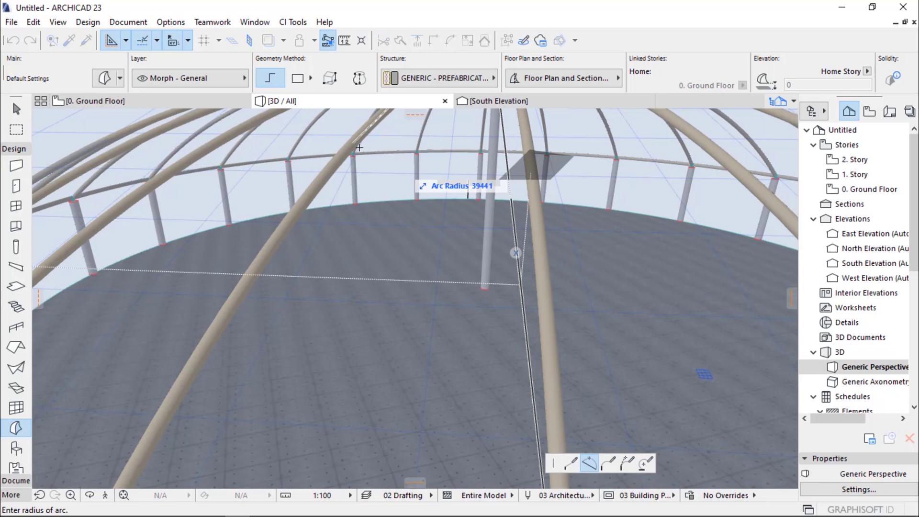
pyautogui.click(249, 40)
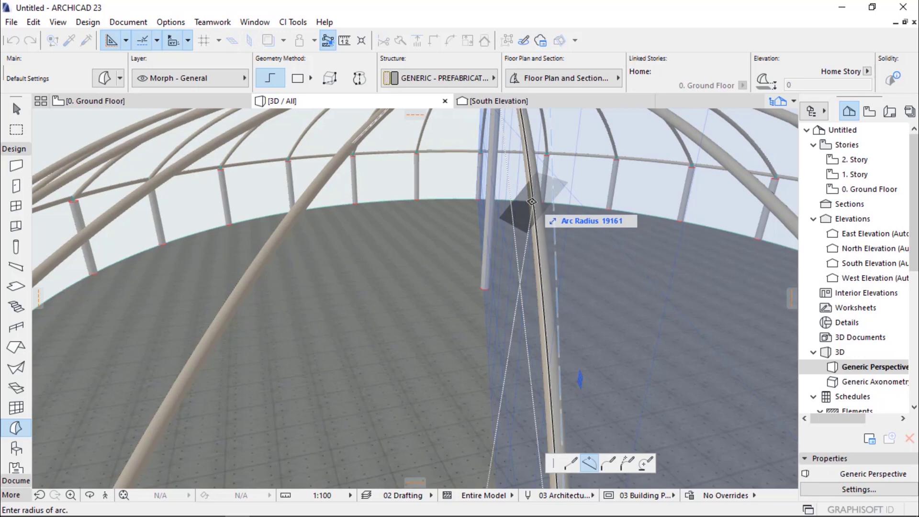
pyautogui.press('Right')
pyautogui.press('Right')
pyautogui.press('Right')
pyautogui.press('Right')
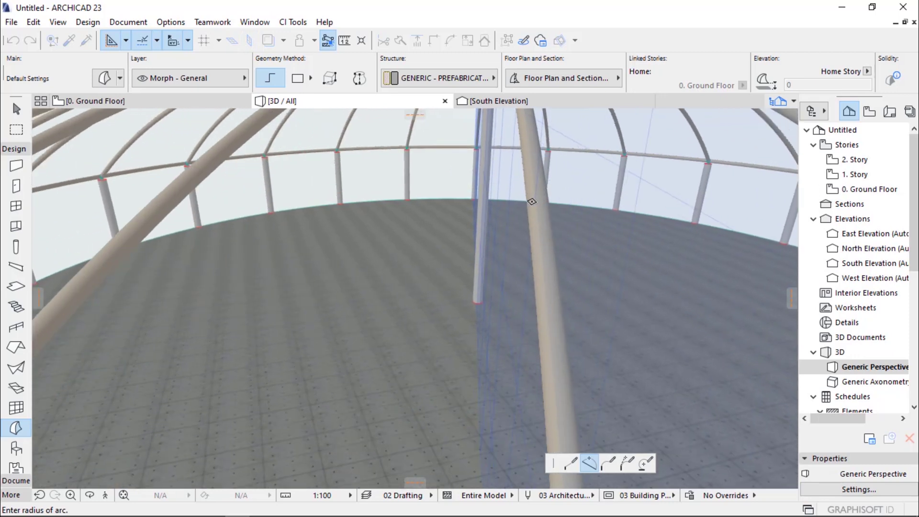
# Fix the edge's arc radius so it matches the second radial beam
pyautogui.click(531, 201)
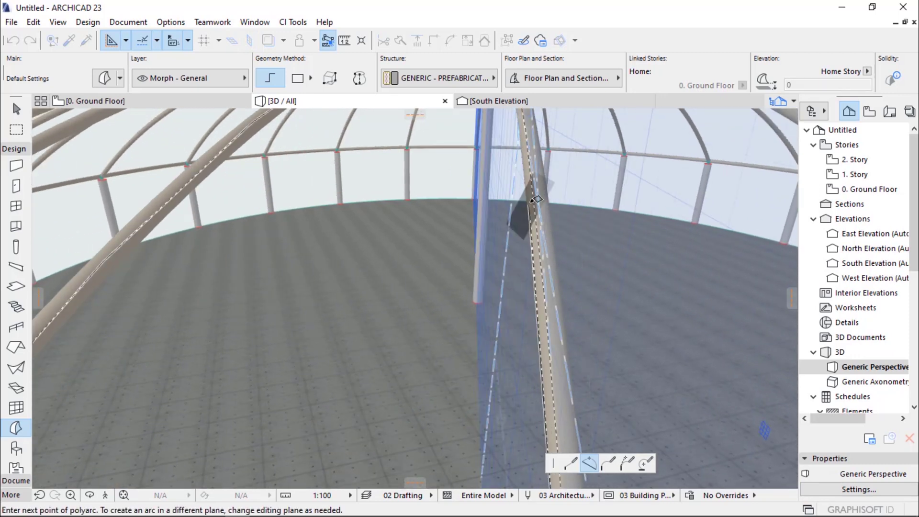
pyautogui.scroll(-3, 527, 180)
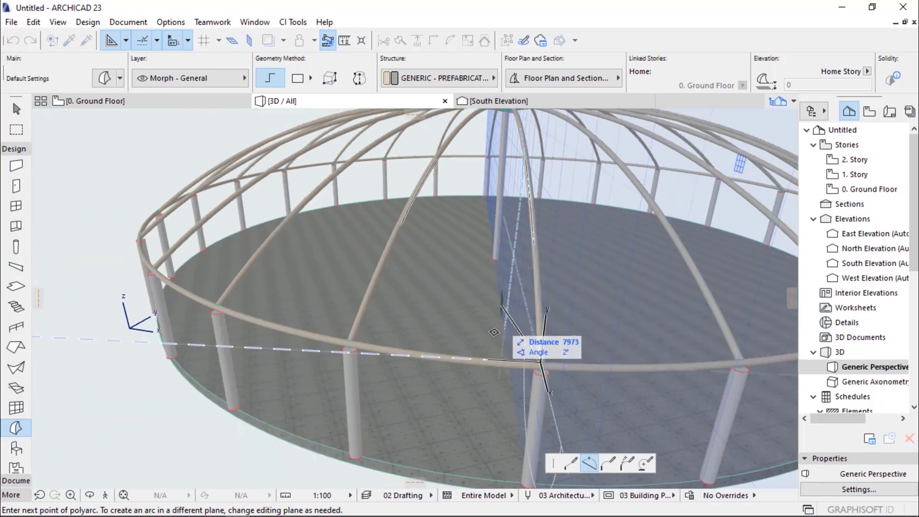
pyautogui.scroll(2, 386, 343)
pyautogui.scroll(2, 386, 344)
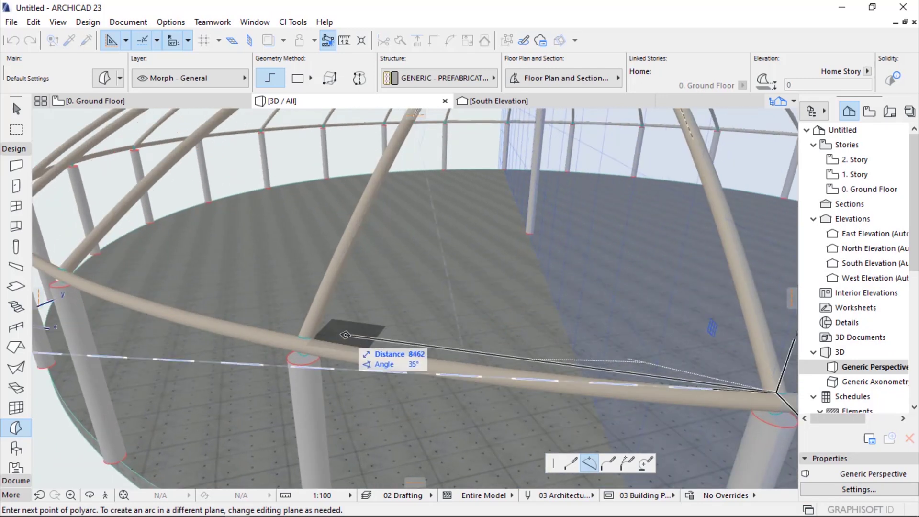
pyautogui.scroll(2, 336, 330)
pyautogui.scroll(2, 336, 330)
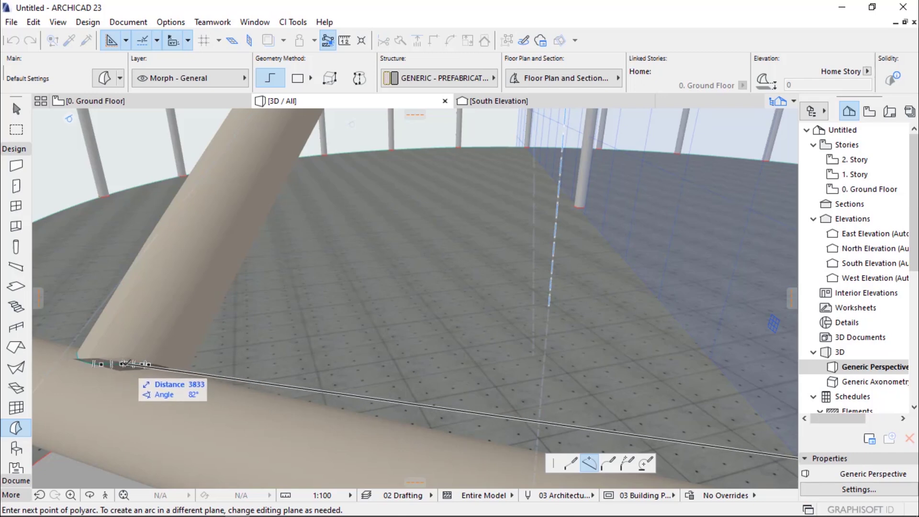
# Run a curved edge along the ring beam and close the outline at the beam junction
pyautogui.click(122, 364)
pyautogui.keyDown('shift'); pyautogui.moveTo(123, 364); pyautogui.dragTo(297, 345, button='middle'); pyautogui.keyUp('shift')
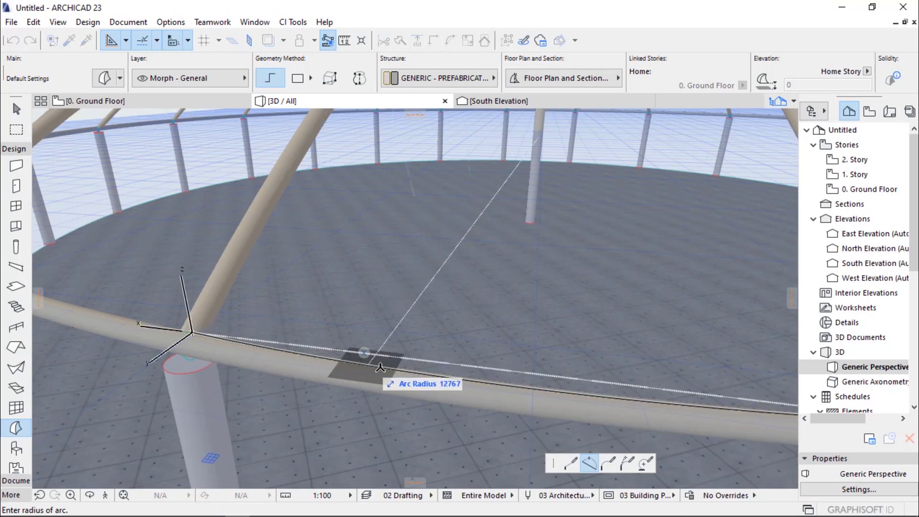
pyautogui.click(426, 374)
pyautogui.scroll(5, 204, 323)
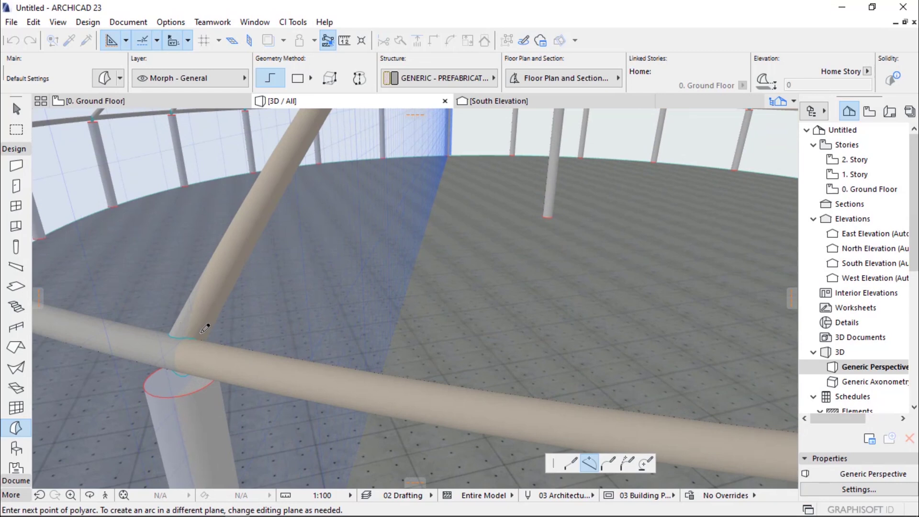
pyautogui.scroll(2, 204, 318)
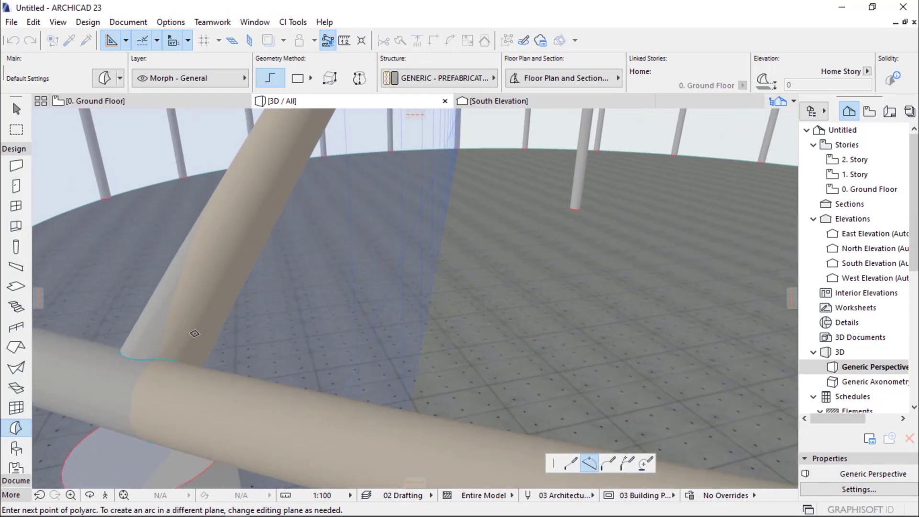
pyautogui.click(174, 358)
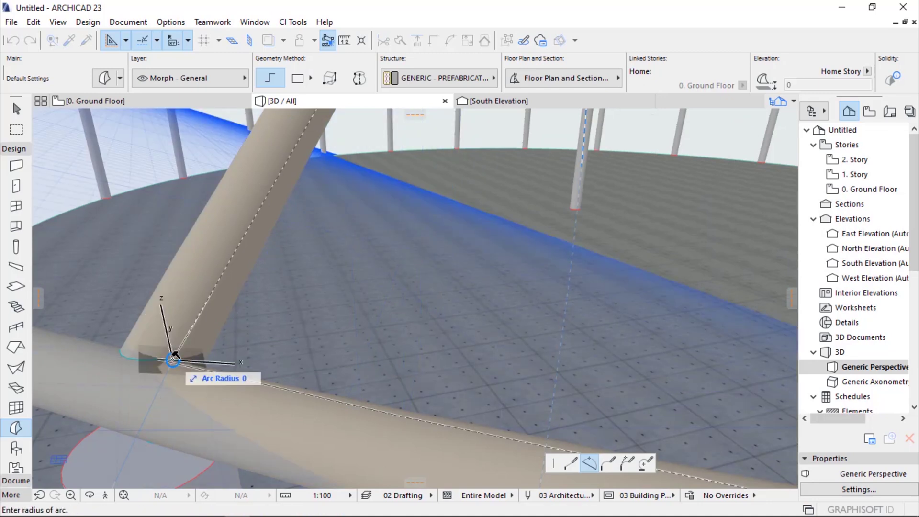
pyautogui.press('Escape')
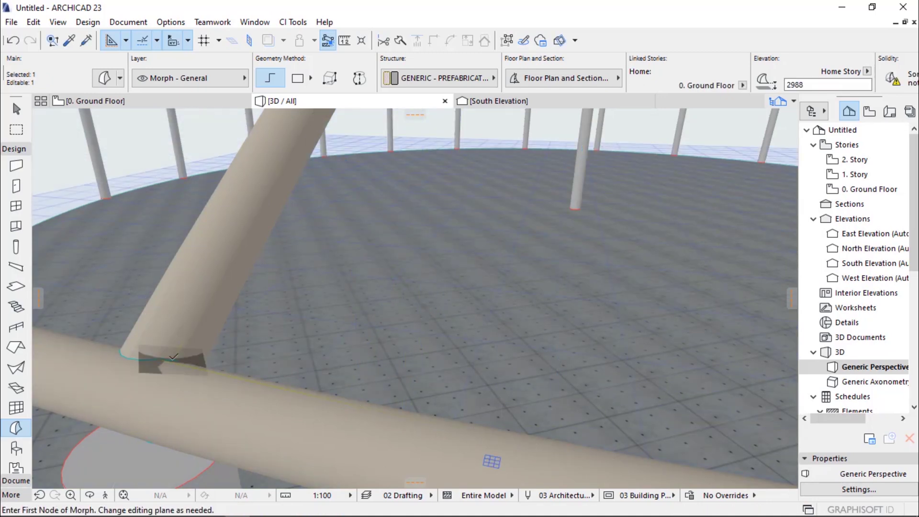
pyautogui.rightClick(173, 357)
pyautogui.press('Escape')
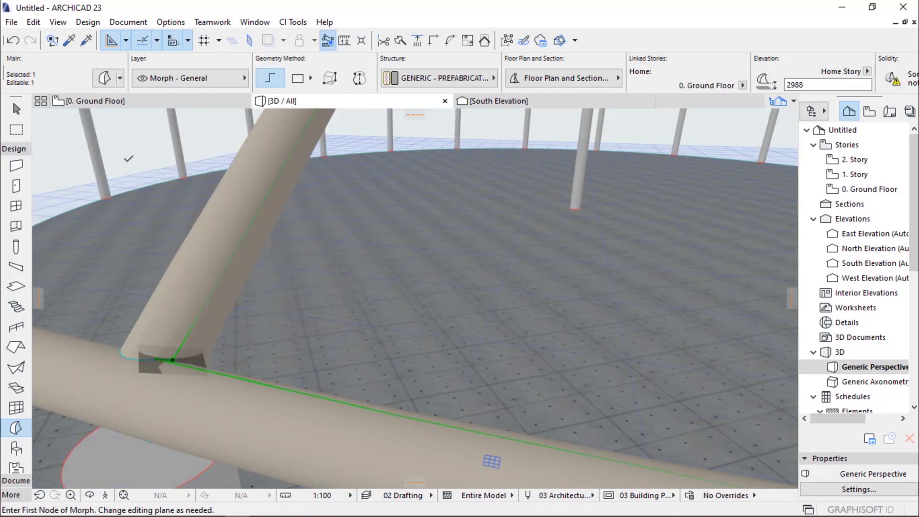
# Cover the morph outline with faces, keeping Sharp edges, to form the curved panel
pyautogui.click(88, 22)
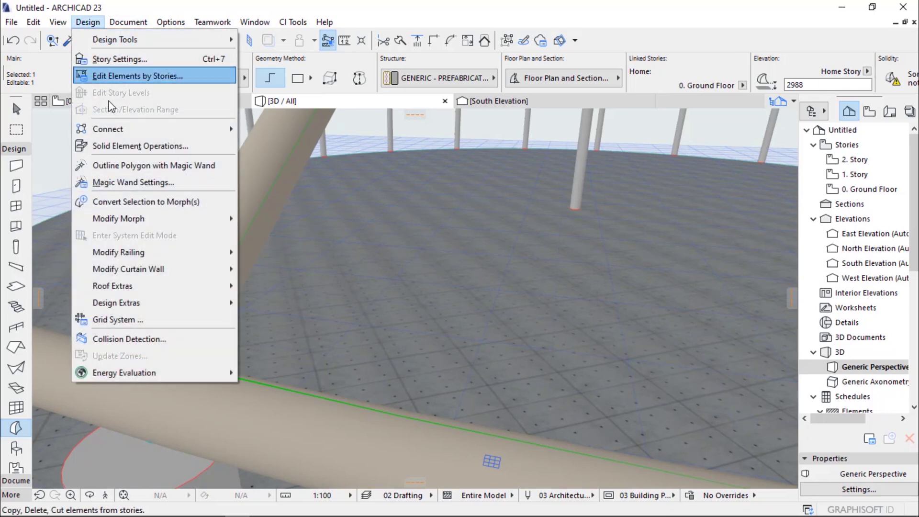
pyautogui.moveTo(130, 217)
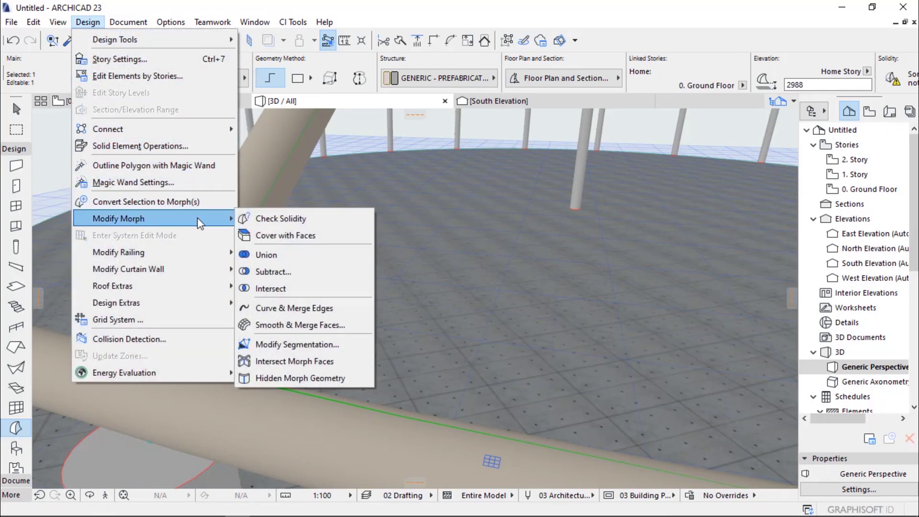
pyautogui.click(296, 235)
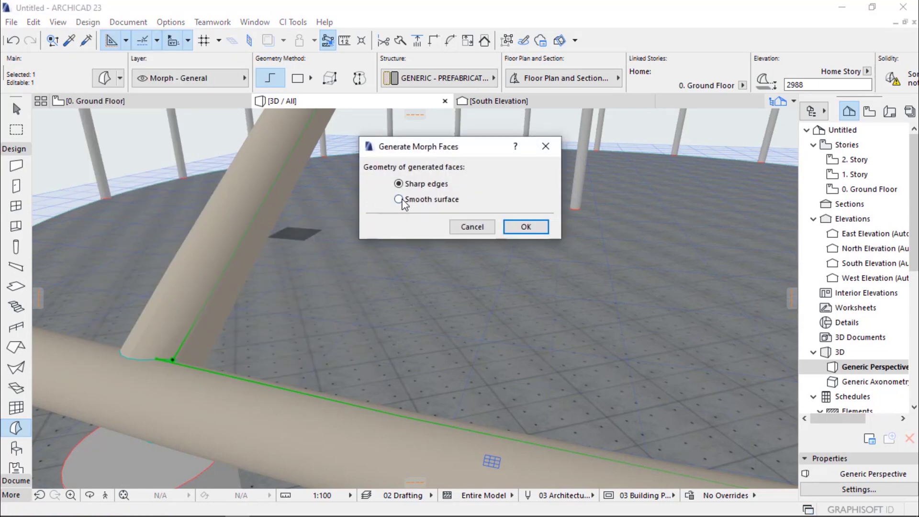
pyautogui.click(526, 227)
pyautogui.scroll(-10, 177, 289)
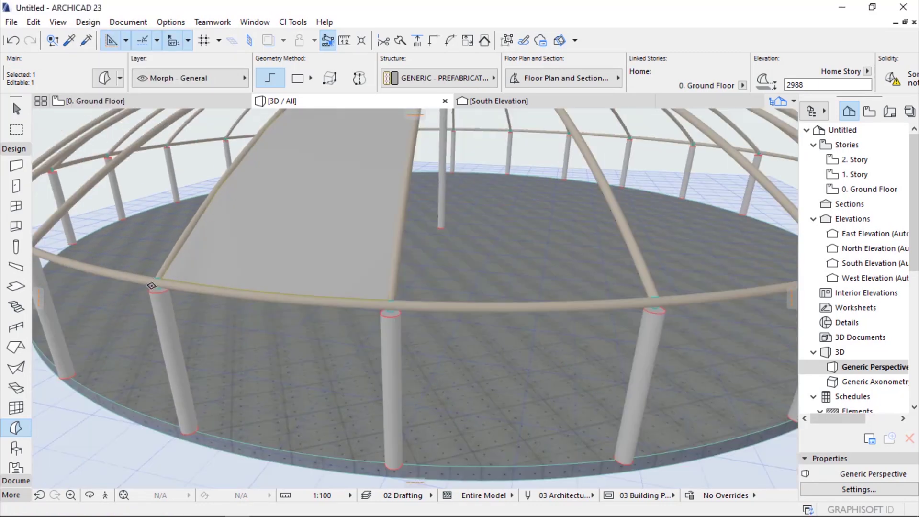
pyautogui.scroll(-5, 177, 288)
pyautogui.scroll(8, 223, 211)
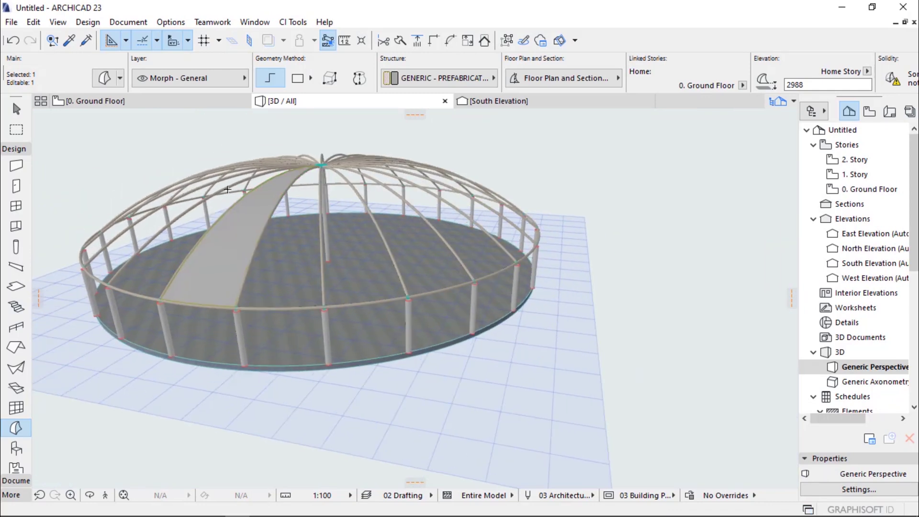
# Override the selected morph's surface with Paint - Vermilion in its settings, then deselect it
pyautogui.rightClick(566, 139)
pyautogui.click(627, 150)
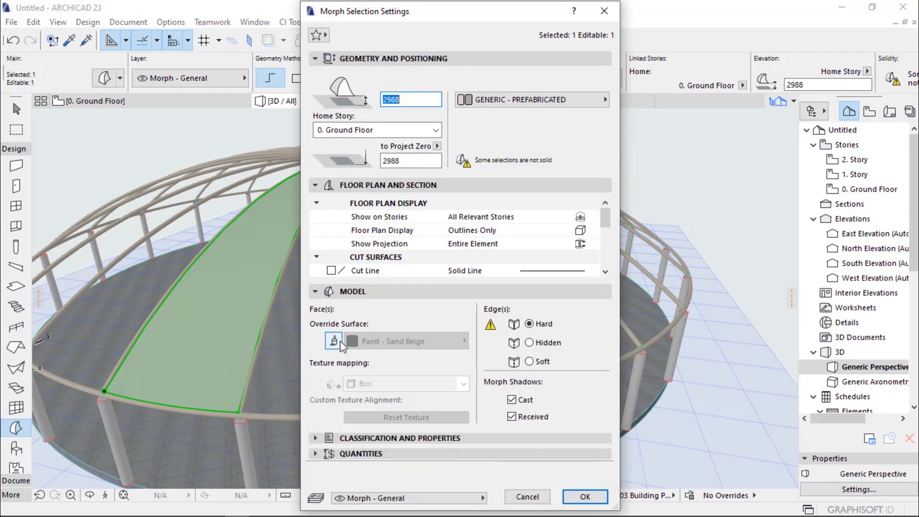
pyautogui.click(371, 342)
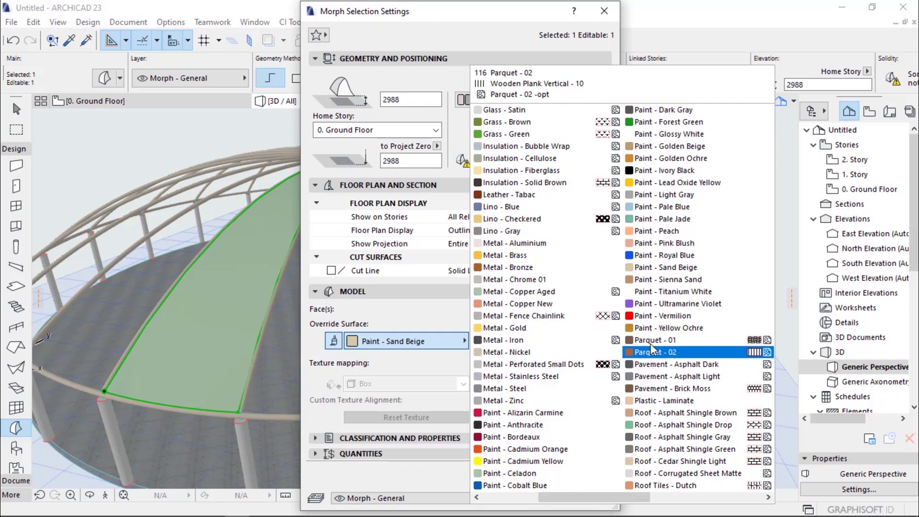
pyautogui.click(668, 316)
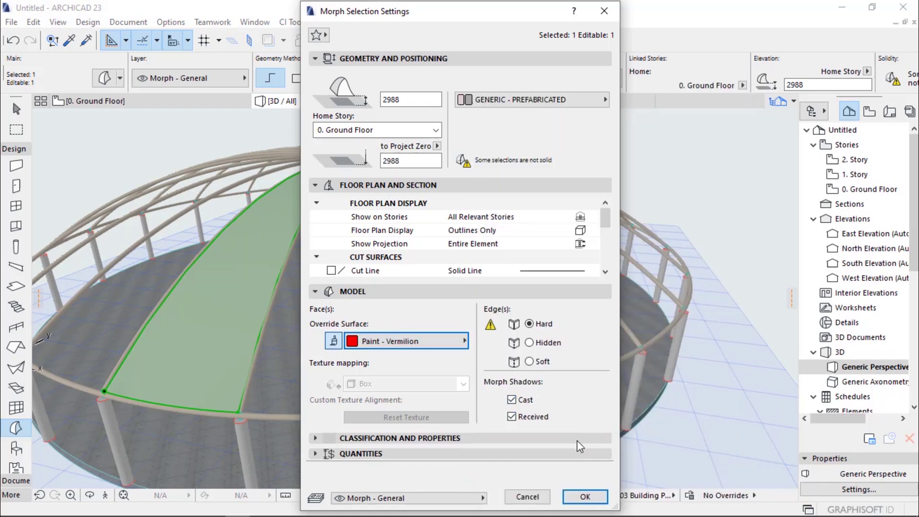
pyautogui.click(585, 496)
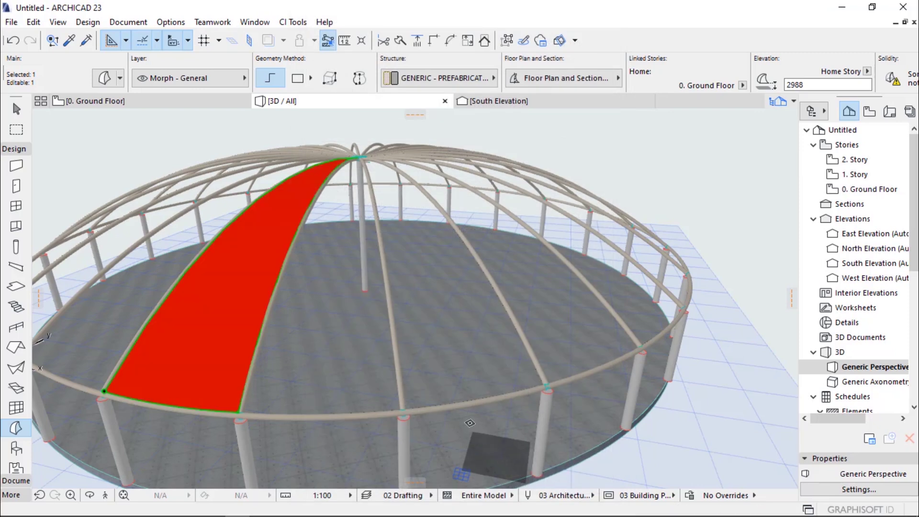
pyautogui.scroll(-5, 469, 422)
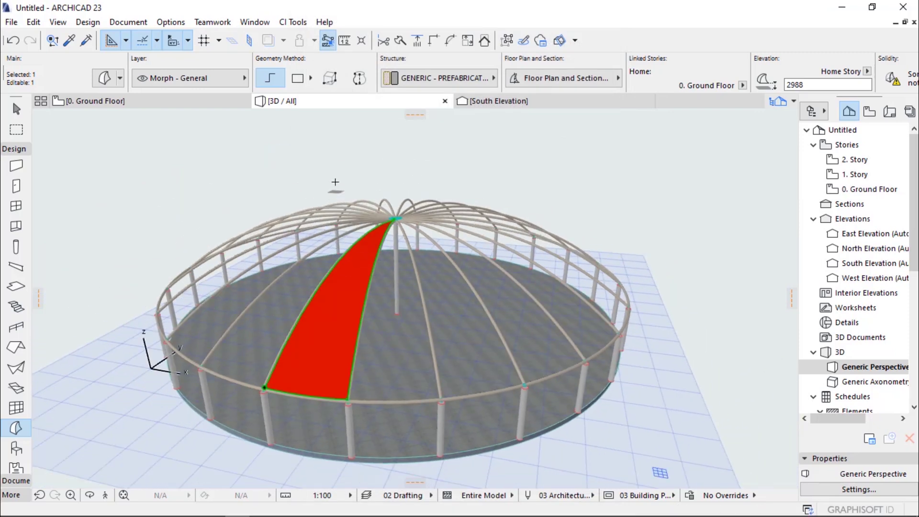
pyautogui.press('Escape')
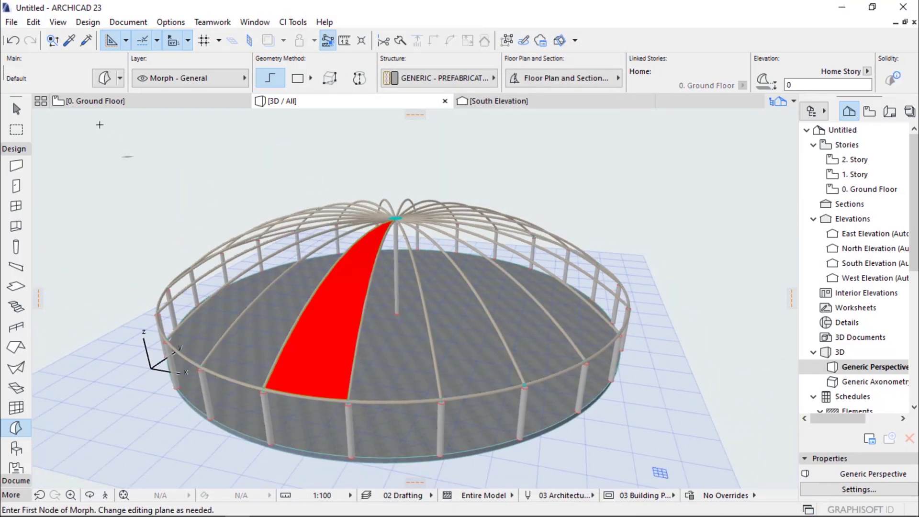
# On the 0. Ground Floor plan, select the tan wedge and set up a Multiply with Rotate and Spread
pyautogui.click(95, 100)
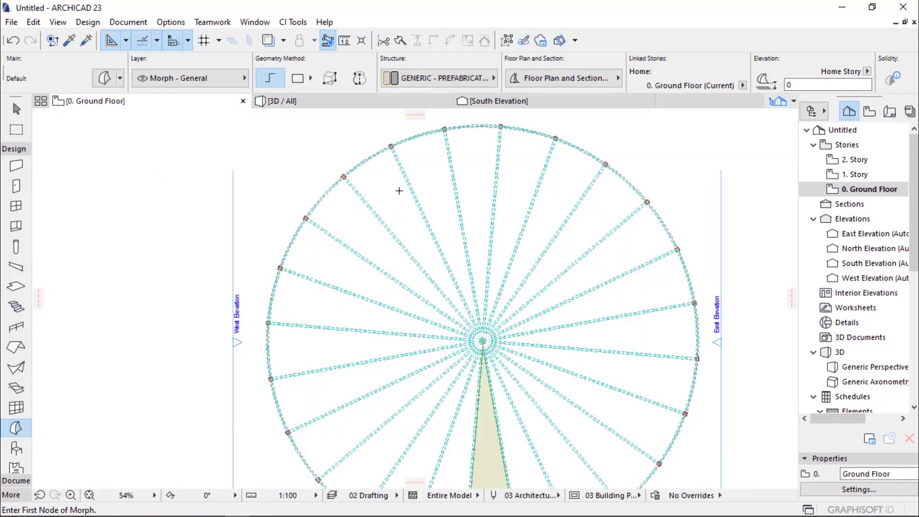
pyautogui.scroll(-4, 424, 287)
pyautogui.scroll(8, 435, 383)
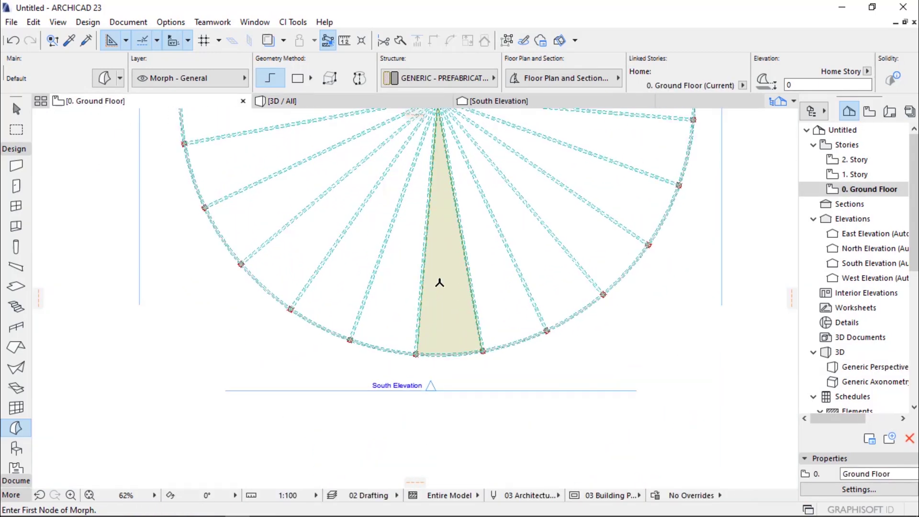
pyautogui.keyDown('shift'); pyautogui.click(450, 250); pyautogui.keyUp('shift')
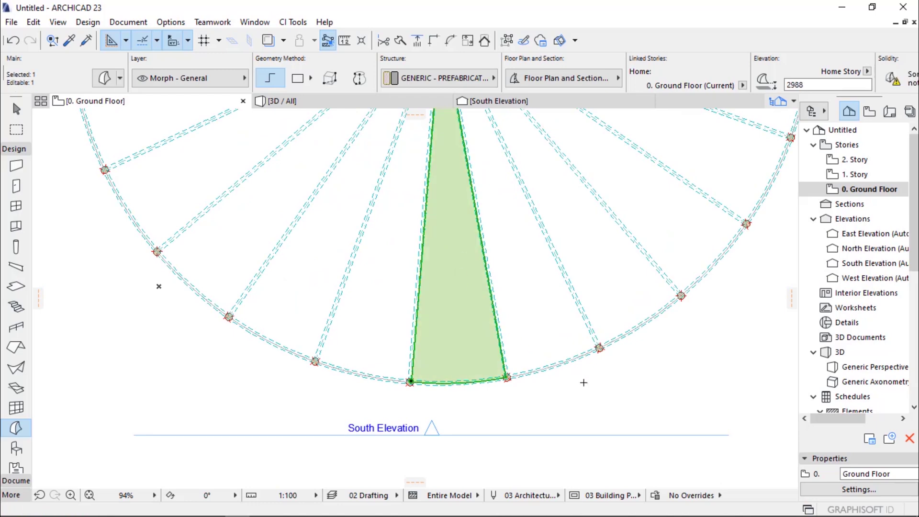
pyautogui.hotkey('ctrl', 'u')
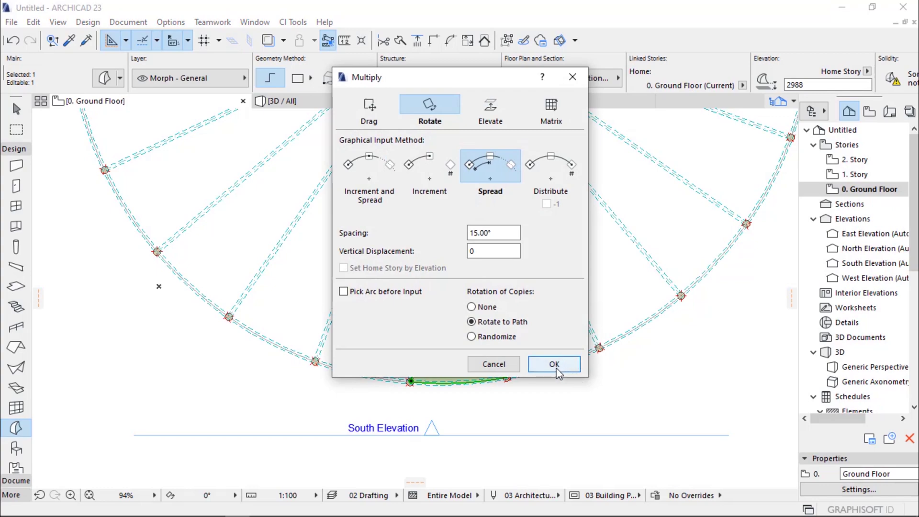
pyautogui.click(554, 364)
pyautogui.scroll(-3, 442, 386)
pyautogui.scroll(2, 442, 180)
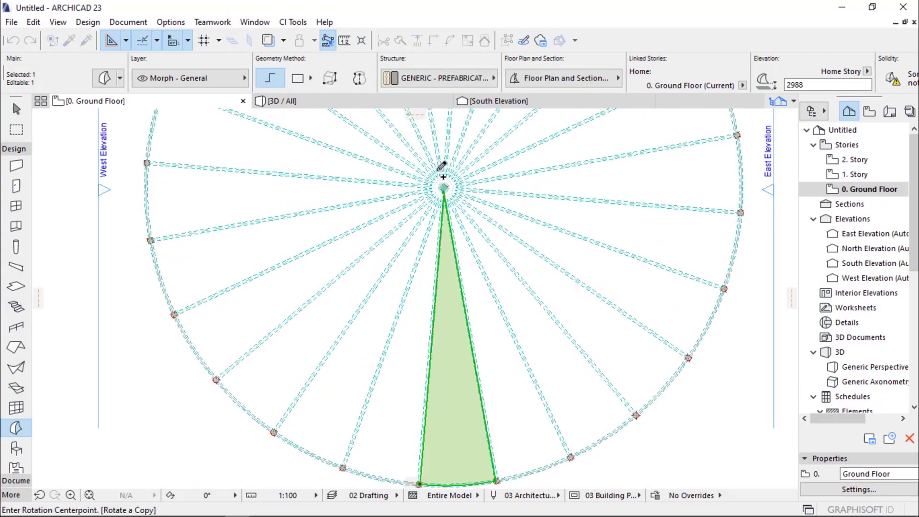
pyautogui.scroll(4, 442, 176)
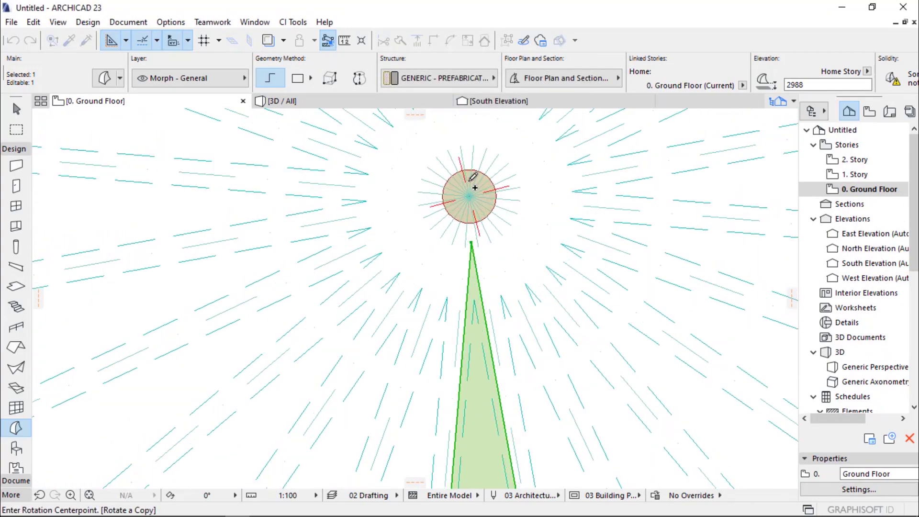
pyautogui.scroll(5, 474, 188)
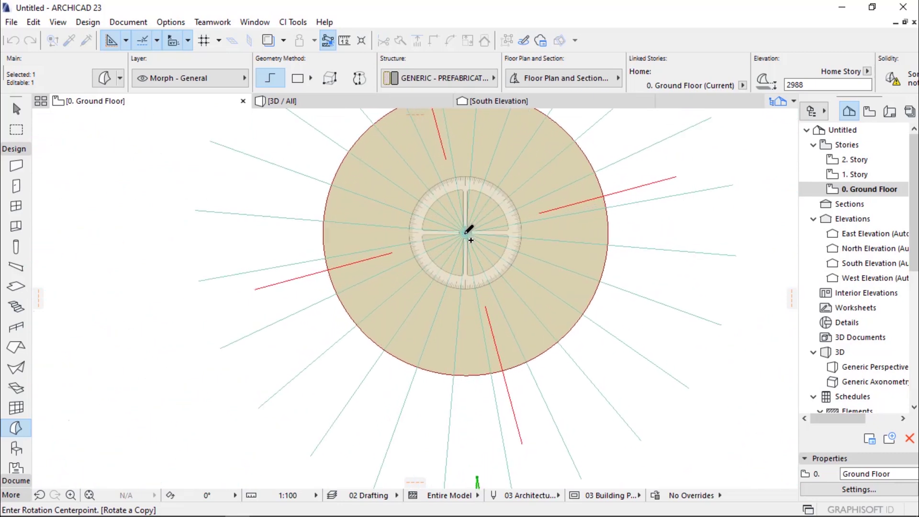
# Rotate copies around the dome centre, spreading them through the full circle, then deselect
pyautogui.click(466, 233)
pyautogui.scroll(-3, 464, 196)
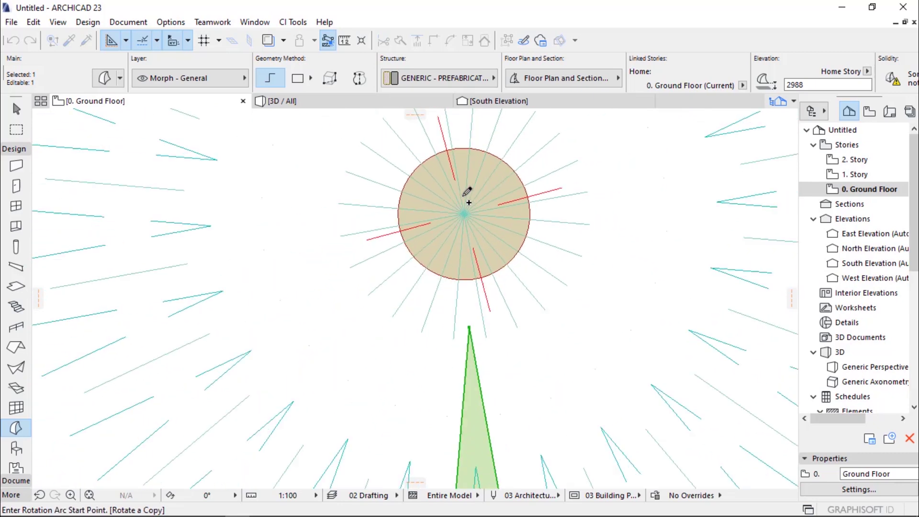
pyautogui.scroll(5, 462, 201)
pyautogui.scroll(-5, 474, 287)
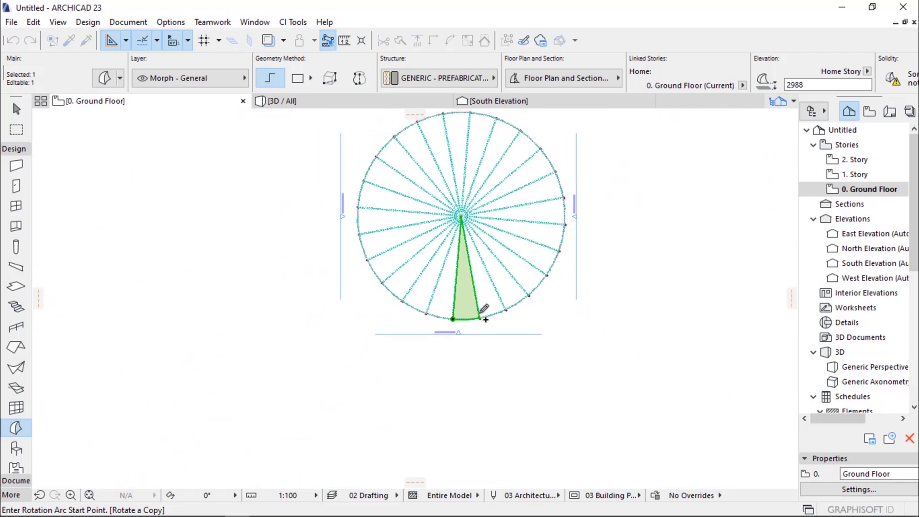
pyautogui.scroll(6, 485, 314)
pyautogui.scroll(3, 488, 302)
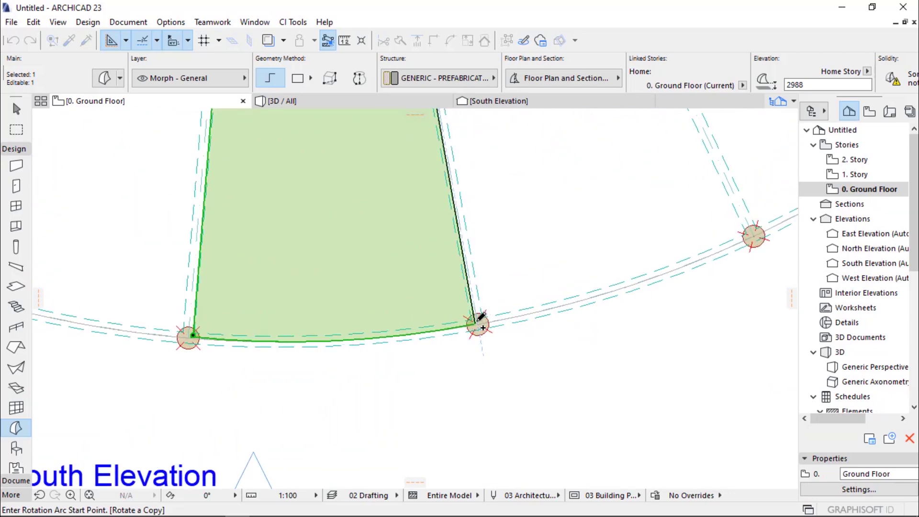
pyautogui.click(478, 323)
pyautogui.scroll(-6, 498, 310)
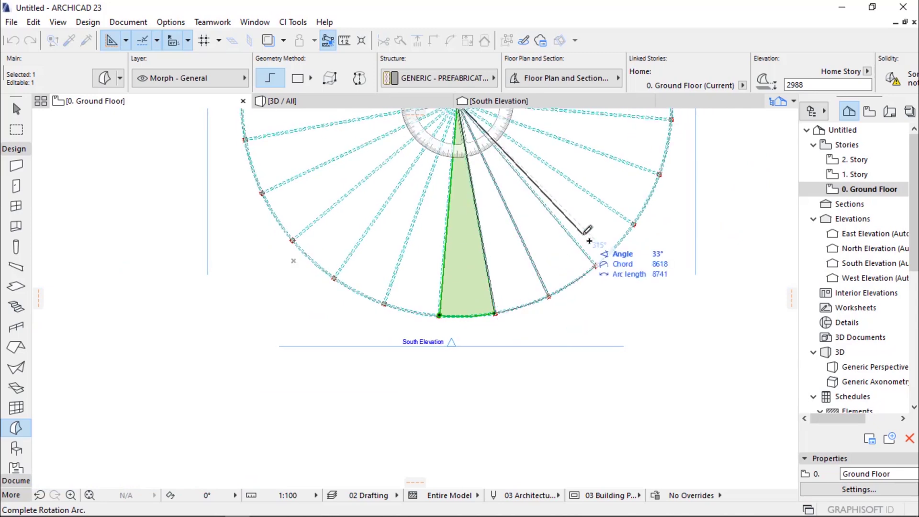
pyautogui.scroll(-5, 598, 223)
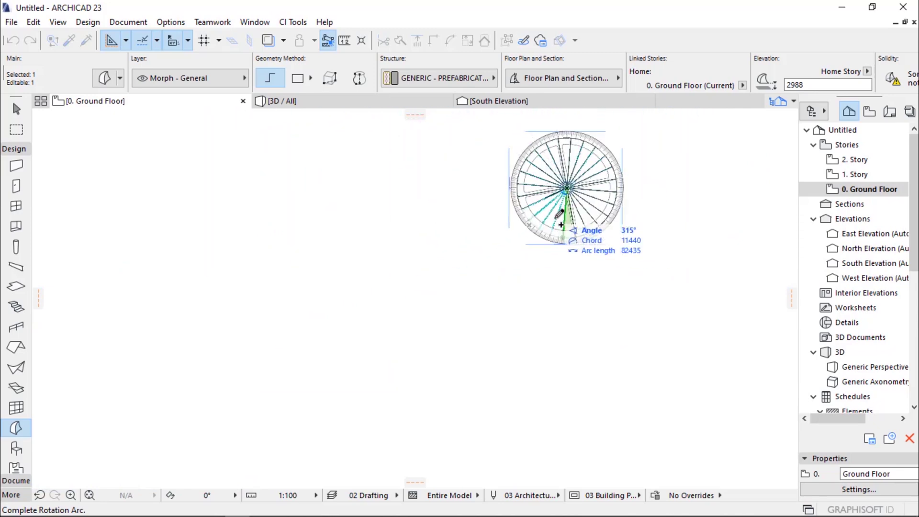
pyautogui.scroll(6, 561, 225)
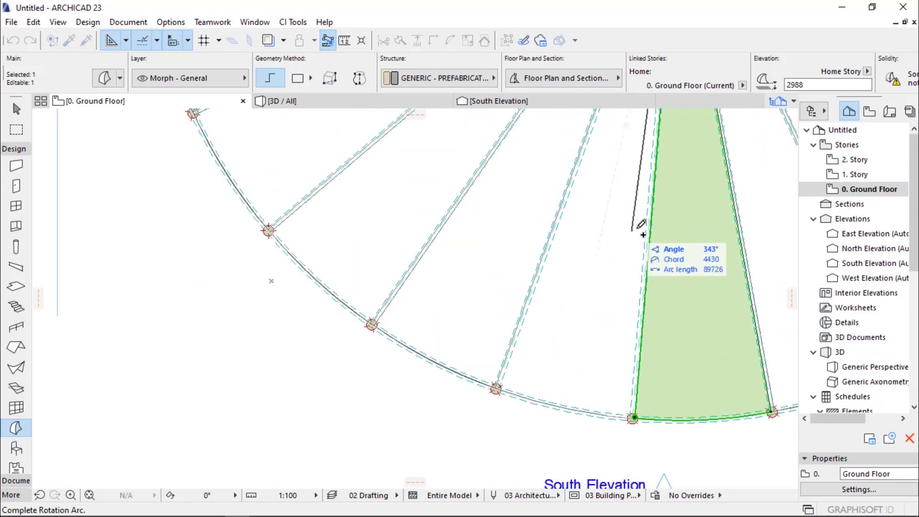
pyautogui.click(650, 216)
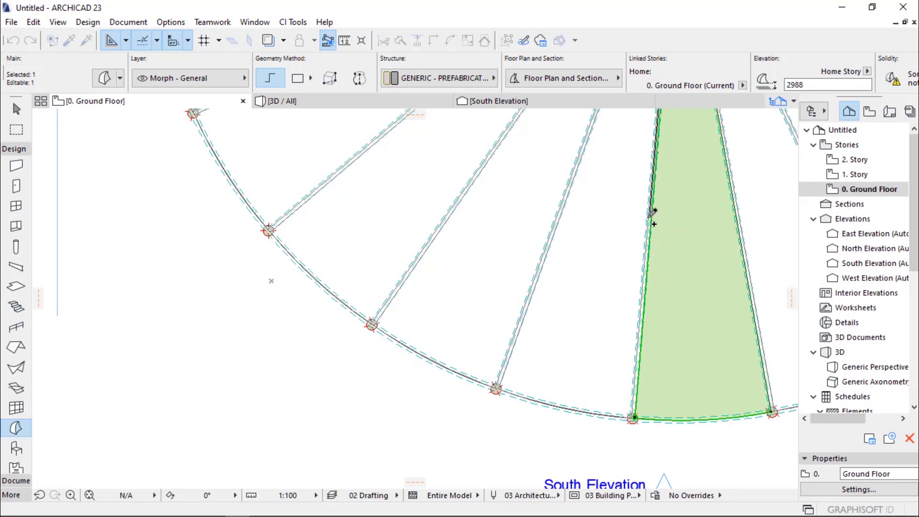
pyautogui.scroll(-5, 531, 275)
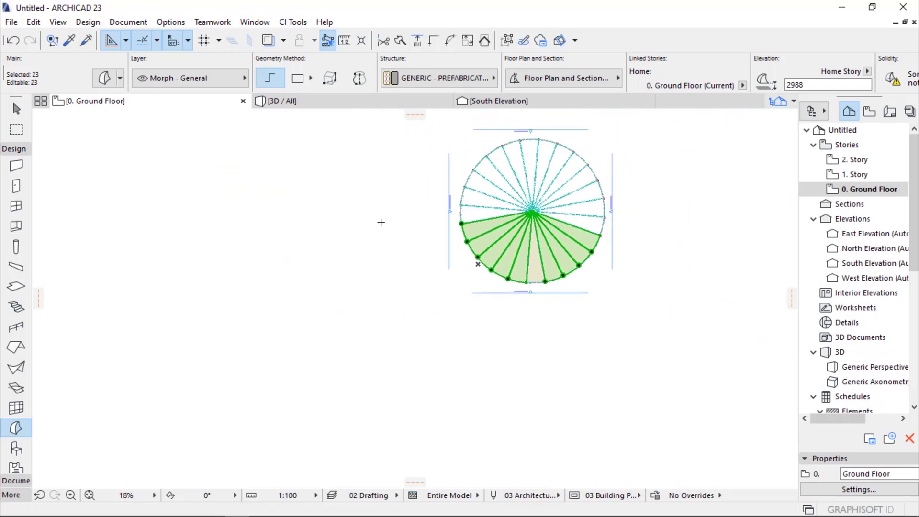
pyautogui.press('Escape')
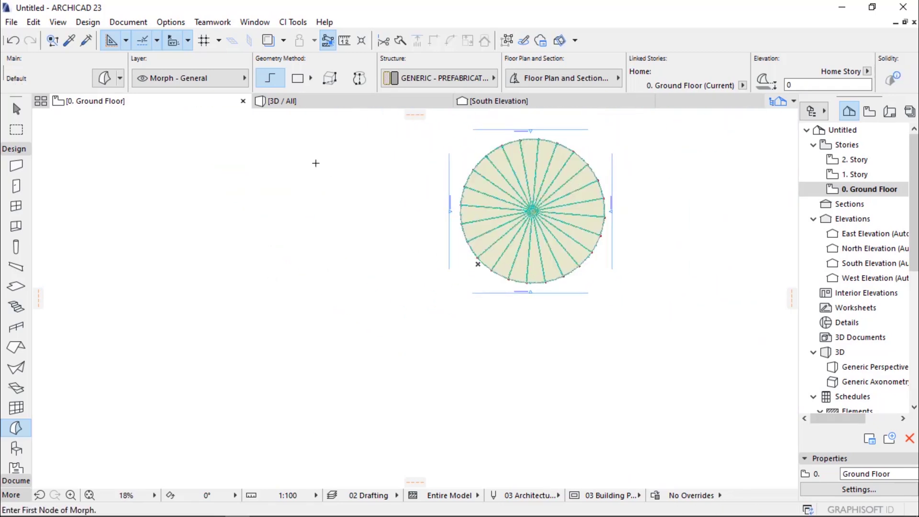
# Switch to the 3D view and orbit the dome to see it from below and side-on
pyautogui.click(306, 102)
pyautogui.scroll(4, 376, 225)
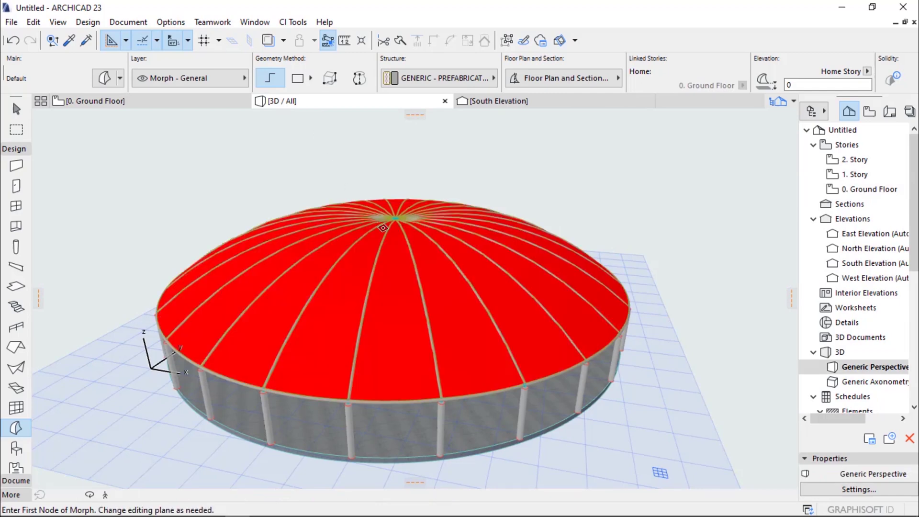
pyautogui.press('o')
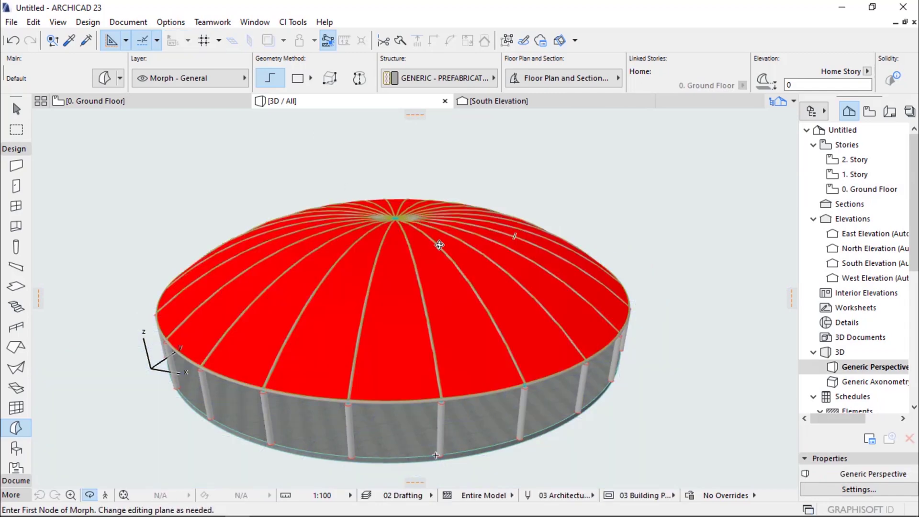
pyautogui.moveTo(557, 409); pyautogui.dragTo(307, 335)
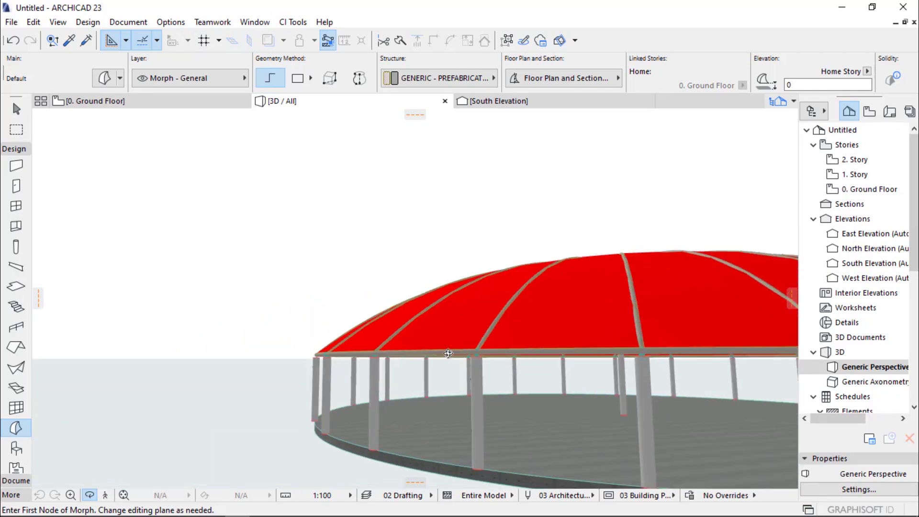
pyautogui.scroll(5, 287, 330)
pyautogui.scroll(-5, 300, 294)
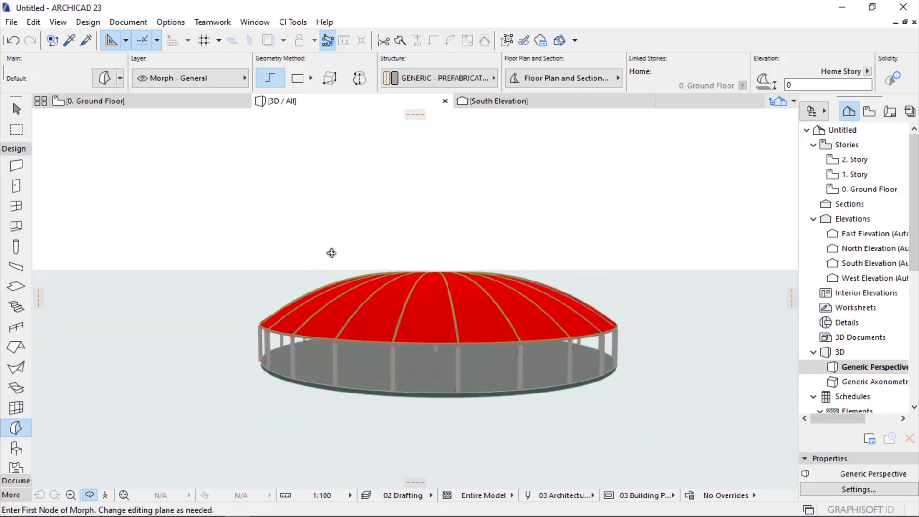
pyautogui.moveTo(565, 341); pyautogui.dragTo(285, 338)
pyautogui.scroll(3, 407, 335)
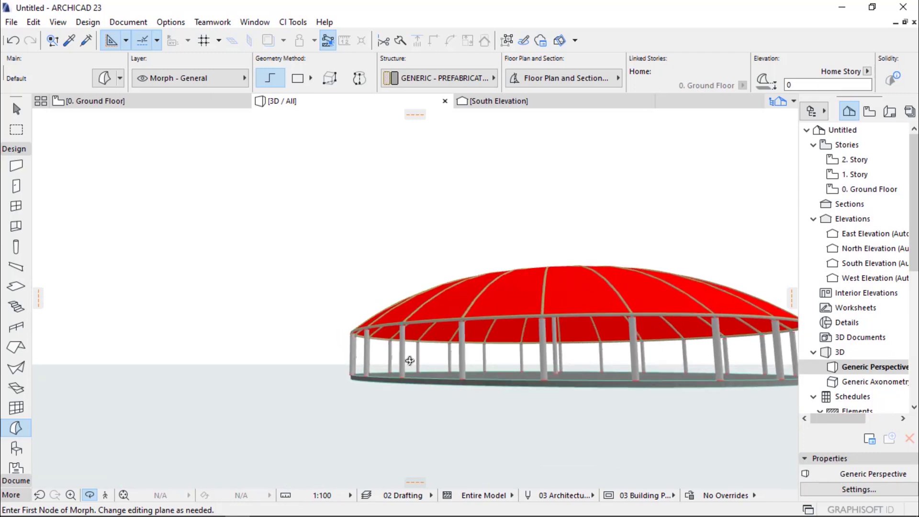
# Centre the dome and zoom around it to inspect the red panels' underside and lower sides
pyautogui.moveTo(364, 364); pyautogui.dragTo(278, 354)
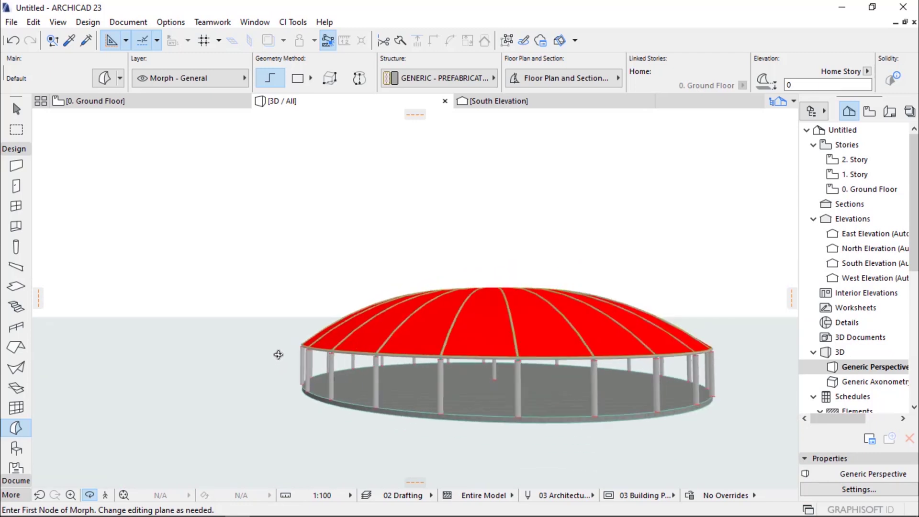
pyautogui.scroll(2, 343, 373)
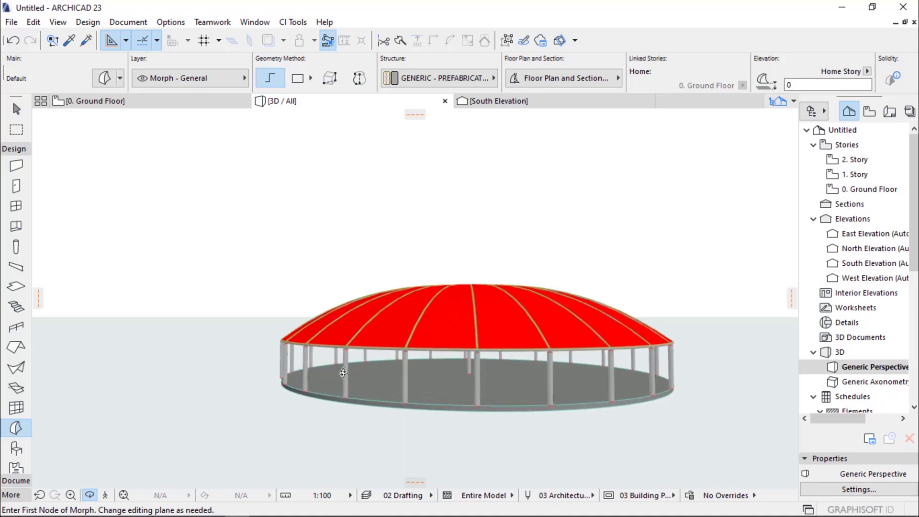
pyautogui.scroll(-3, 605, 353)
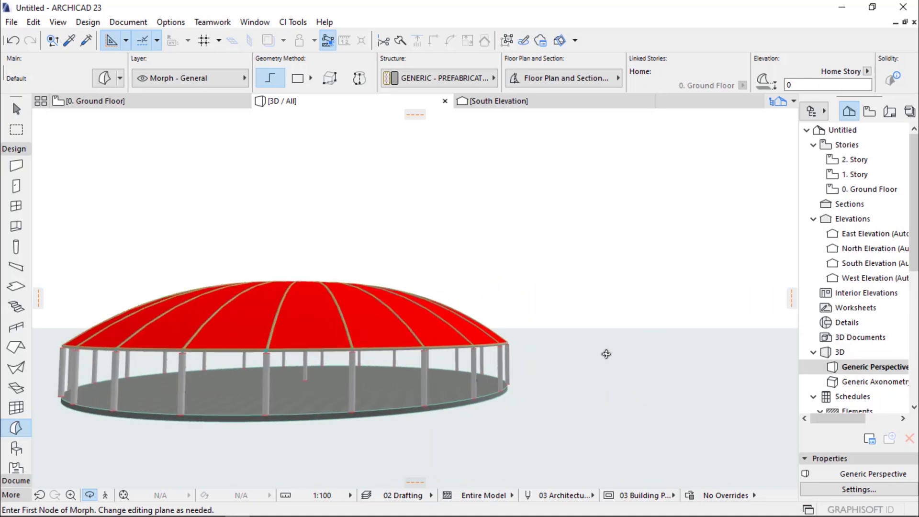
pyautogui.scroll(4, 345, 360)
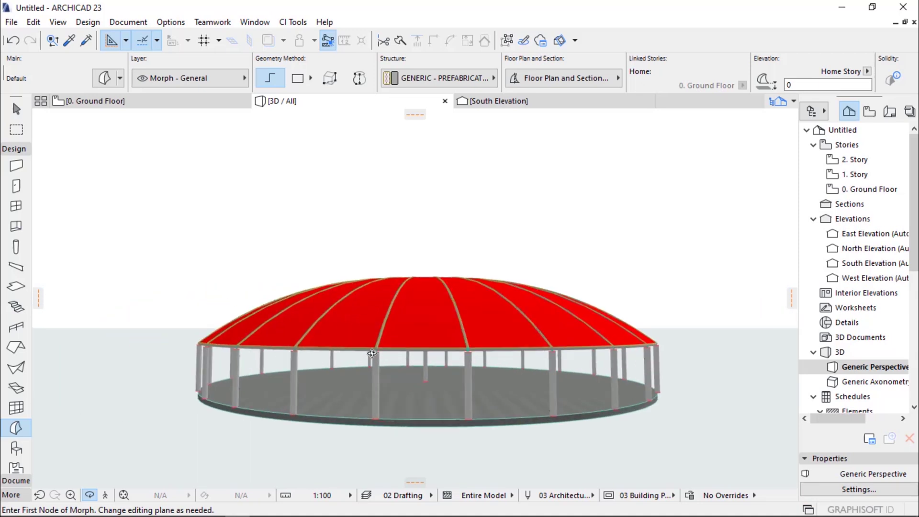
pyautogui.keyDown('shift'); pyautogui.moveTo(308, 357); pyautogui.dragTo(352, 400, button='middle'); pyautogui.keyUp('shift')
pyautogui.scroll(-3, 429, 353)
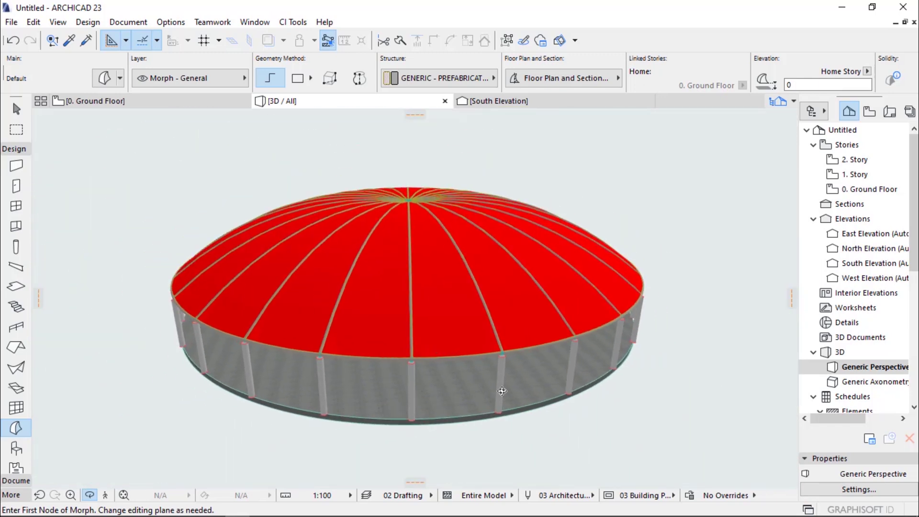
pyautogui.keyDown('shift'); pyautogui.moveTo(436, 352); pyautogui.dragTo(377, 362, button='middle'); pyautogui.keyUp('shift')
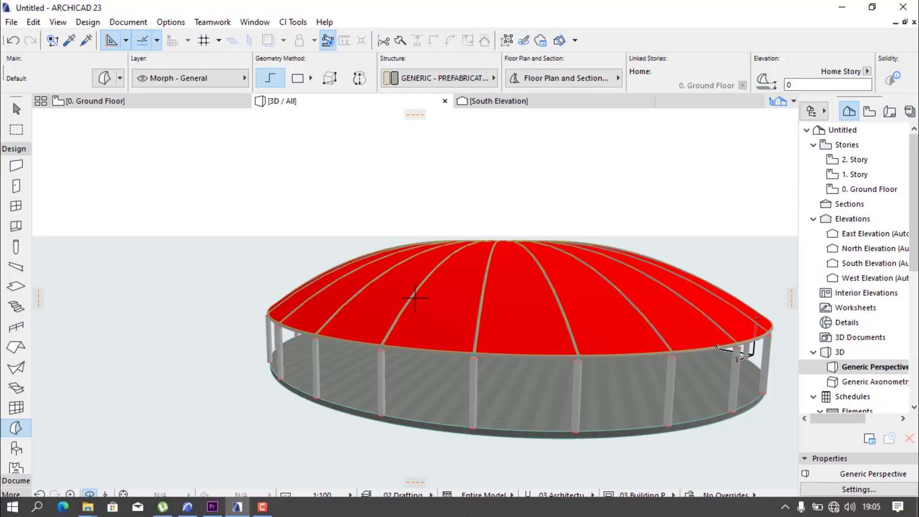
pyautogui.click(262, 509)
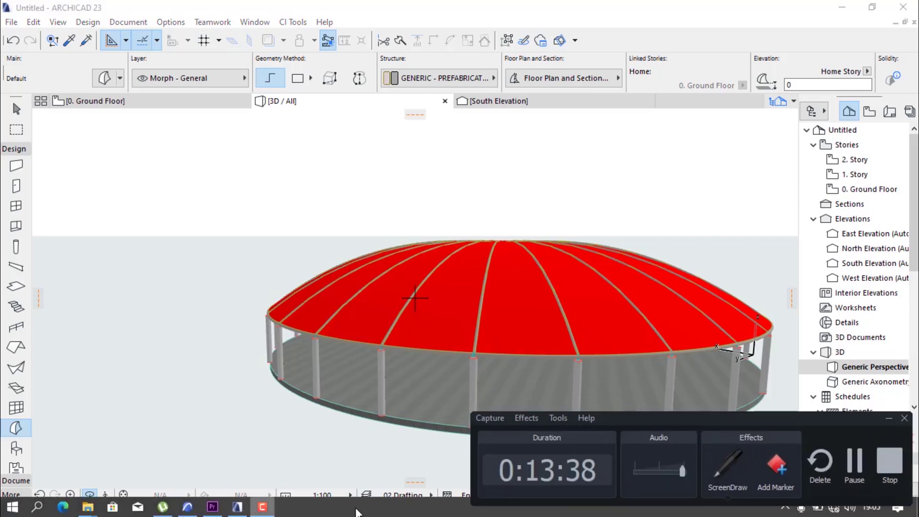